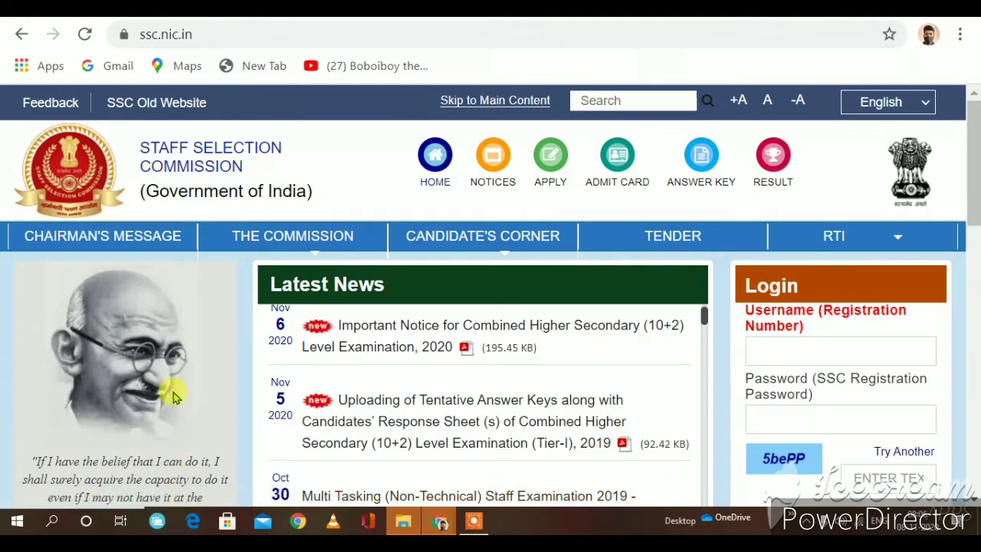
Step: Open the Combined Higher Secondary (10+2) Level Examination 2020 notice PDF from Latest News
scroll(291, 224, down, 2)
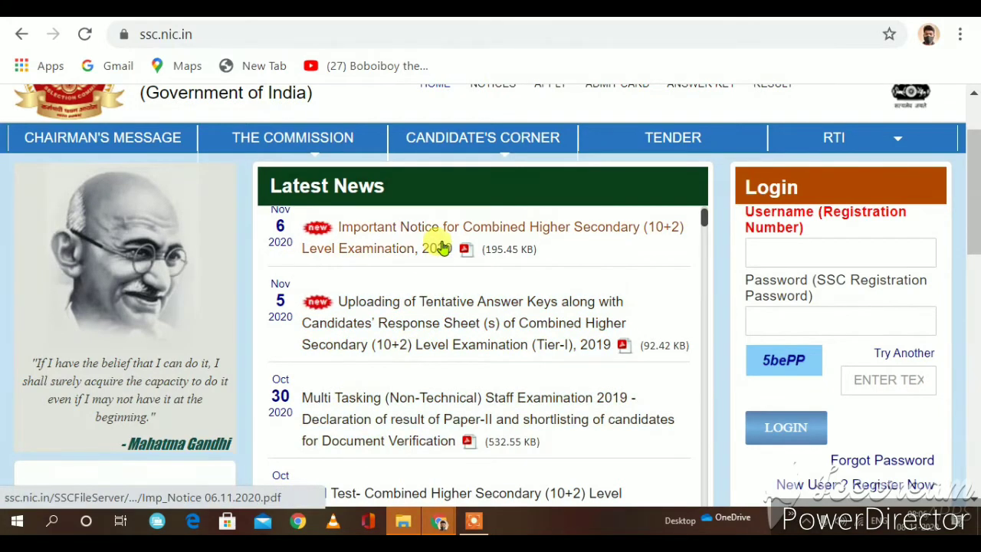
scroll(391, 297, up, 5)
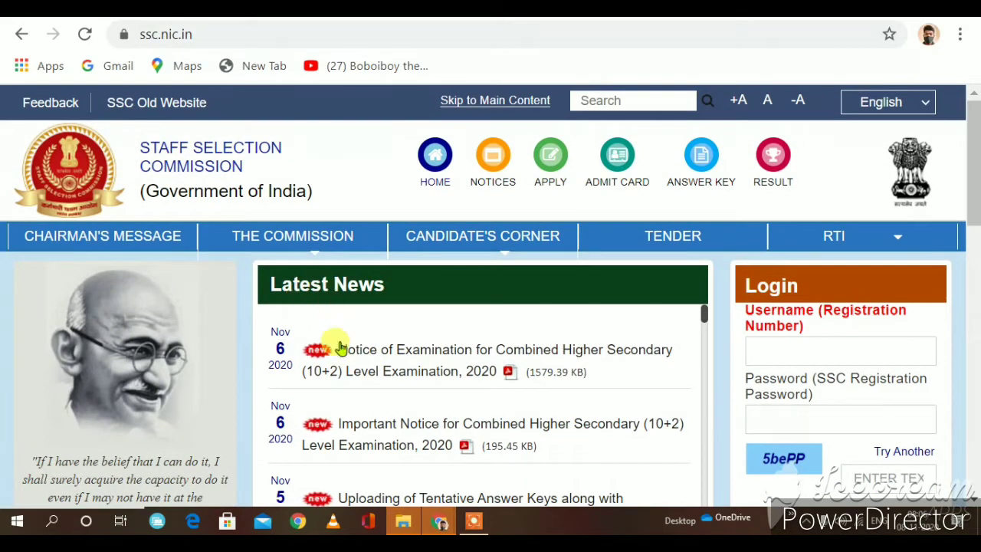
click(465, 372)
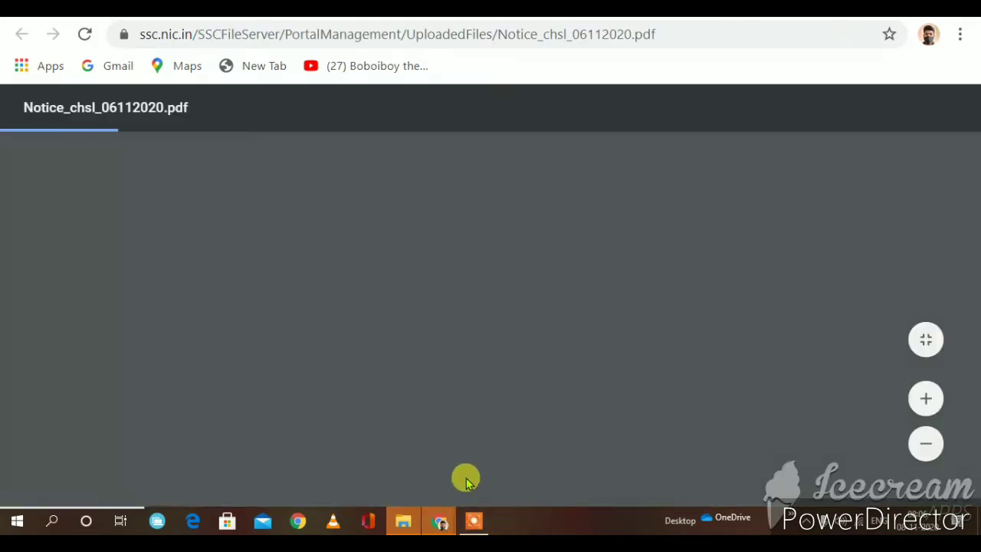
click(471, 521)
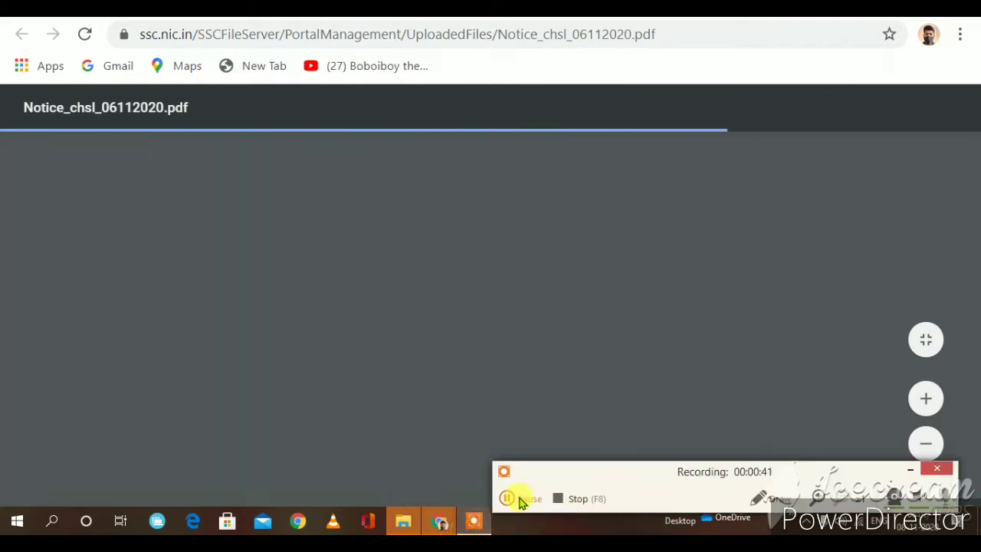
click(521, 499)
click(521, 499)
scroll(485, 422, down, 3)
scroll(470, 413, up, 3)
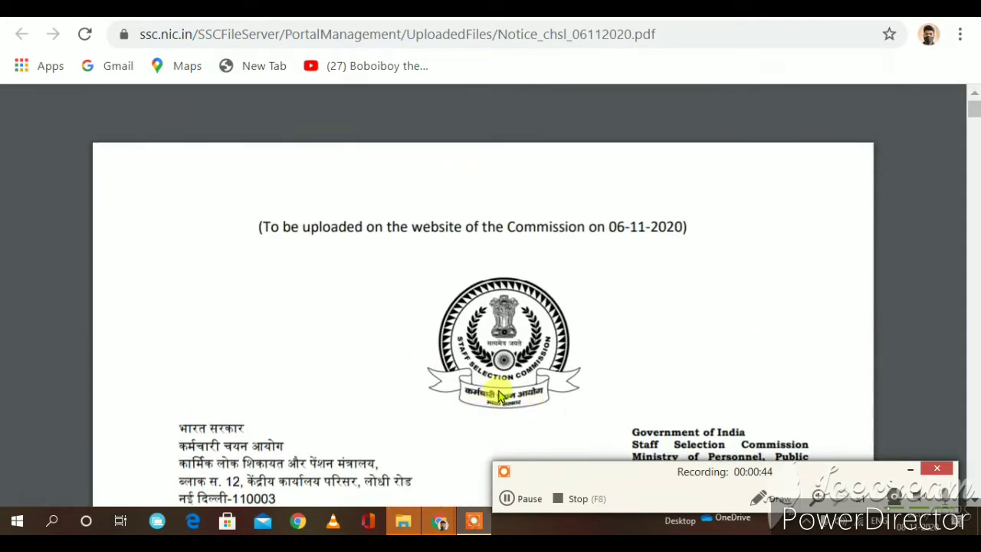
Step: Review the application dates (06-11-2020 to 15-12-2020) and highlight the online fee payment deadline line
scroll(510, 391, down, 3)
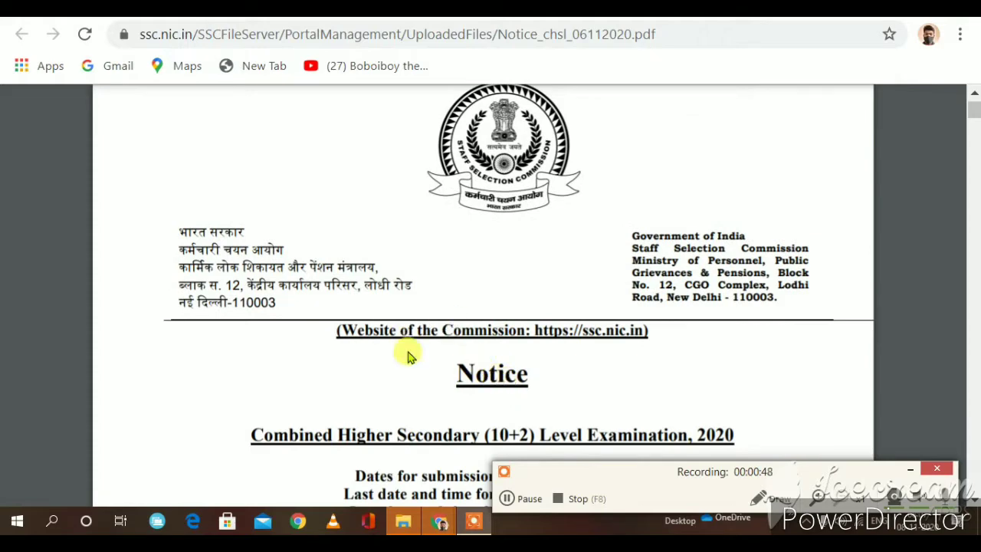
scroll(288, 313, down, 3)
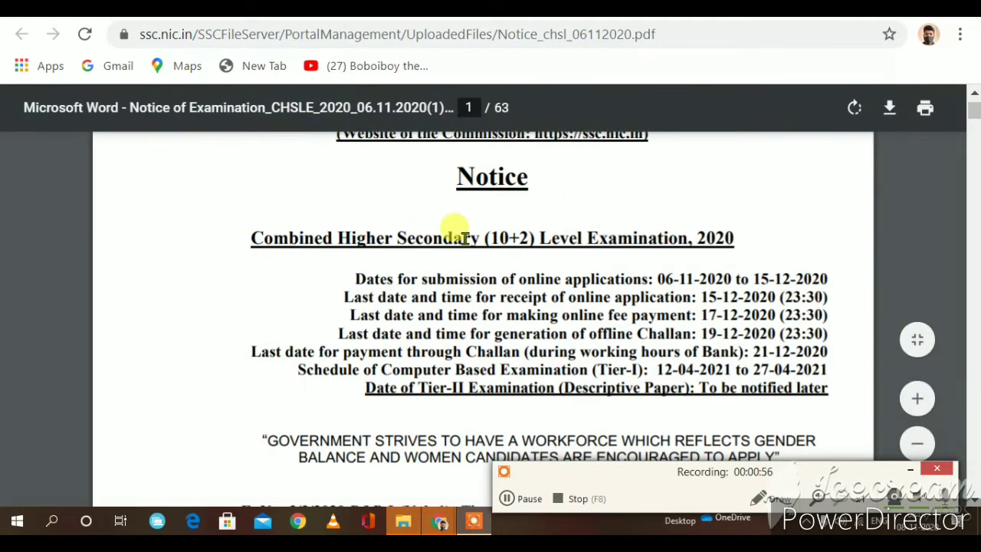
scroll(459, 222, down, 2)
scroll(667, 188, up, 2)
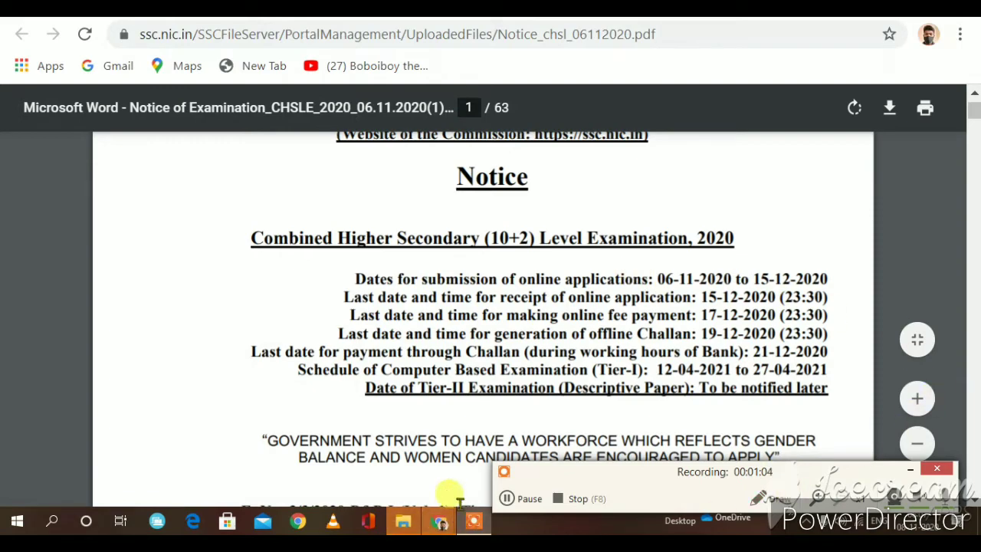
click(509, 498)
scroll(361, 411, up, 2)
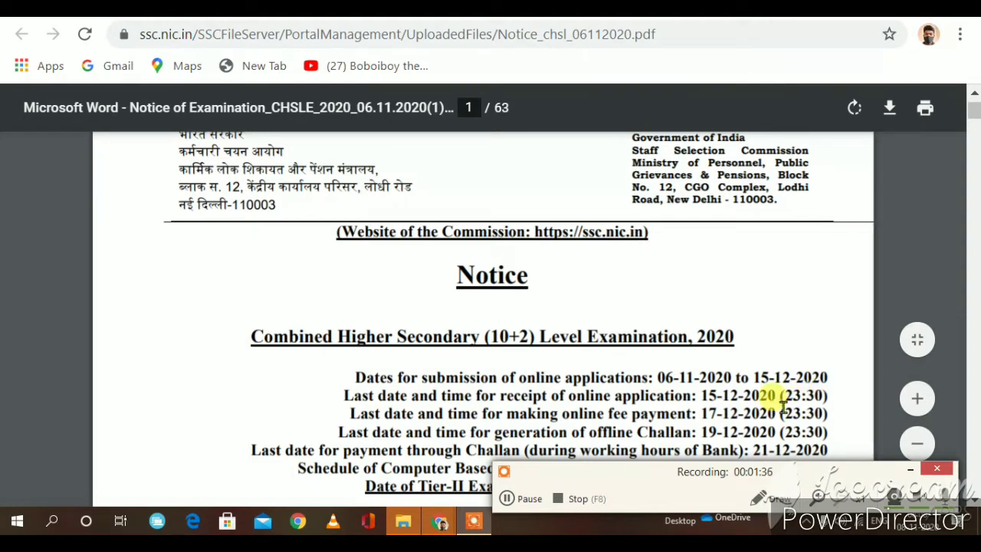
scroll(783, 406, down, 1)
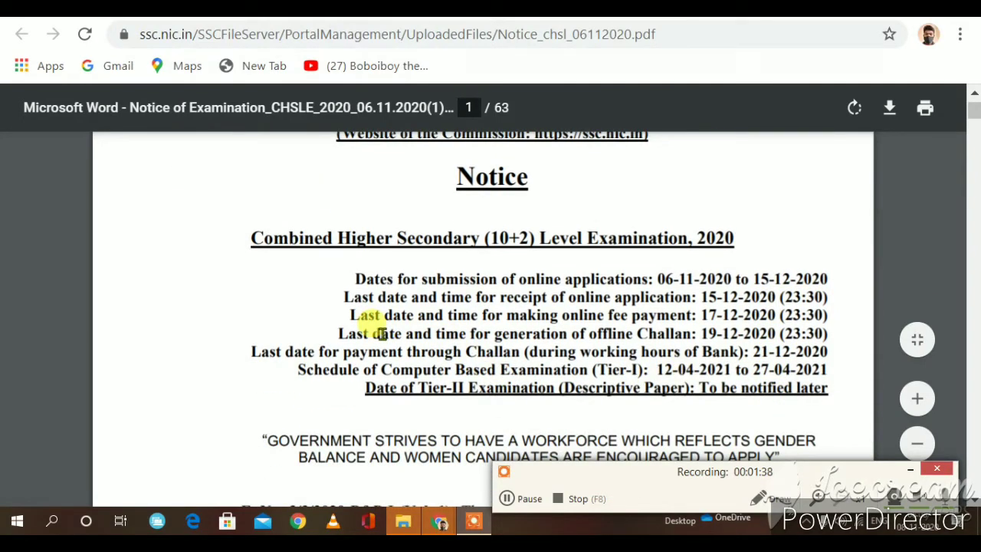
drag(350, 314, 736, 327)
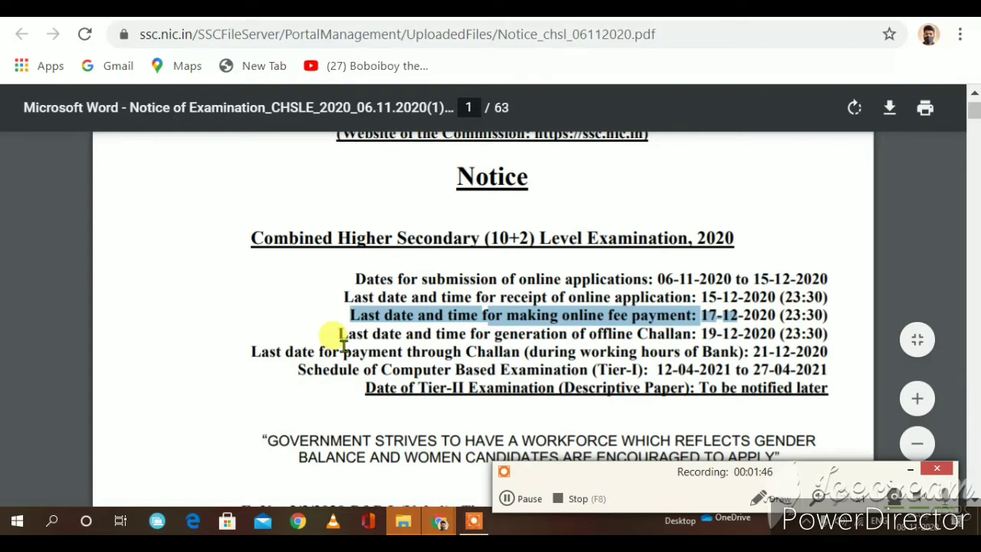
scroll(342, 344, down, 3)
scroll(344, 347, down, 2)
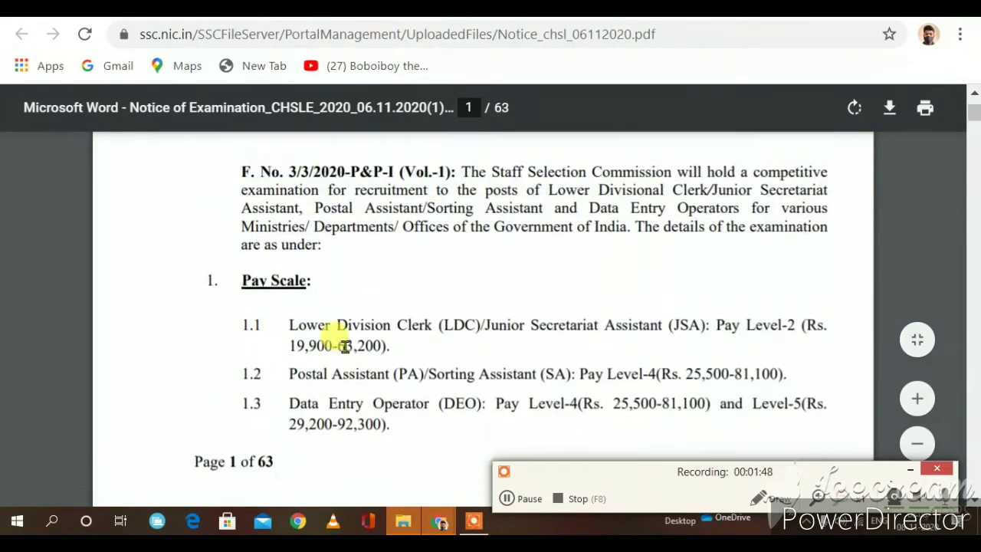
scroll(344, 344, up, 1)
scroll(340, 332, down, 1)
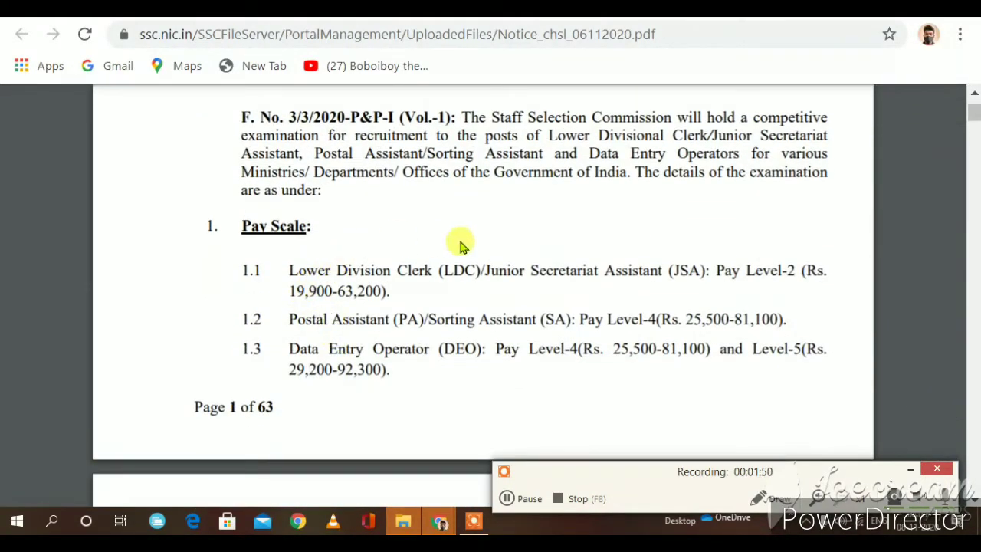
drag(288, 270, 801, 267)
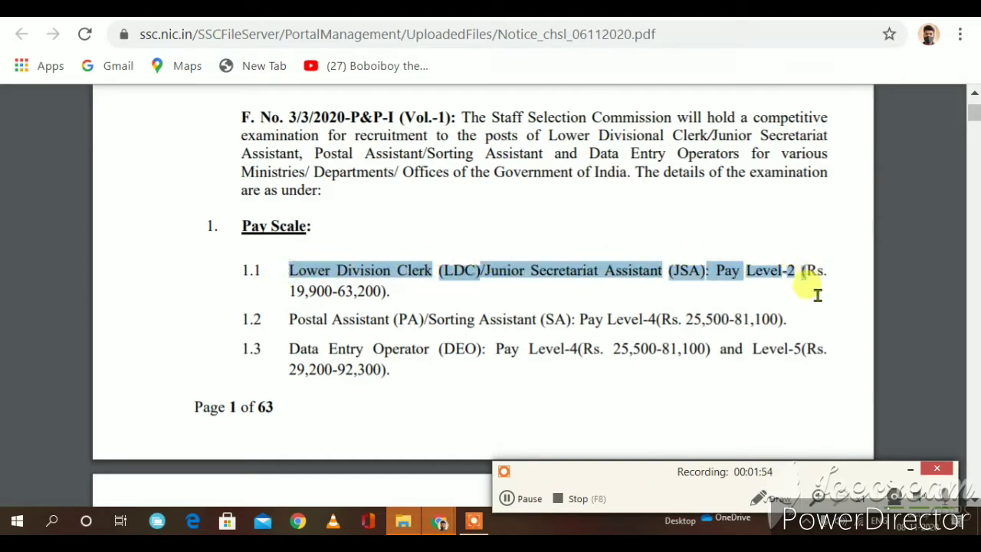
drag(822, 321, 398, 357)
scroll(398, 357, down, 3)
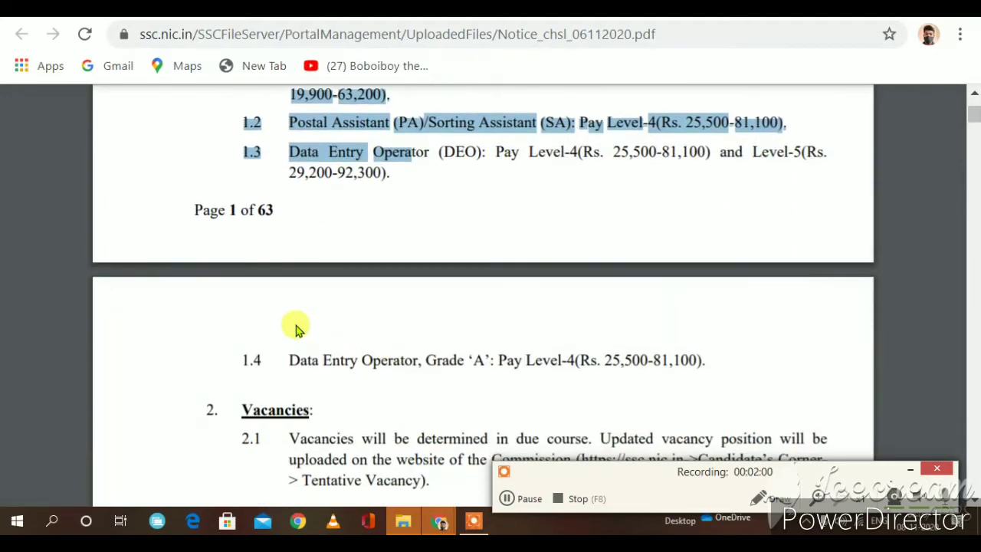
click(292, 323)
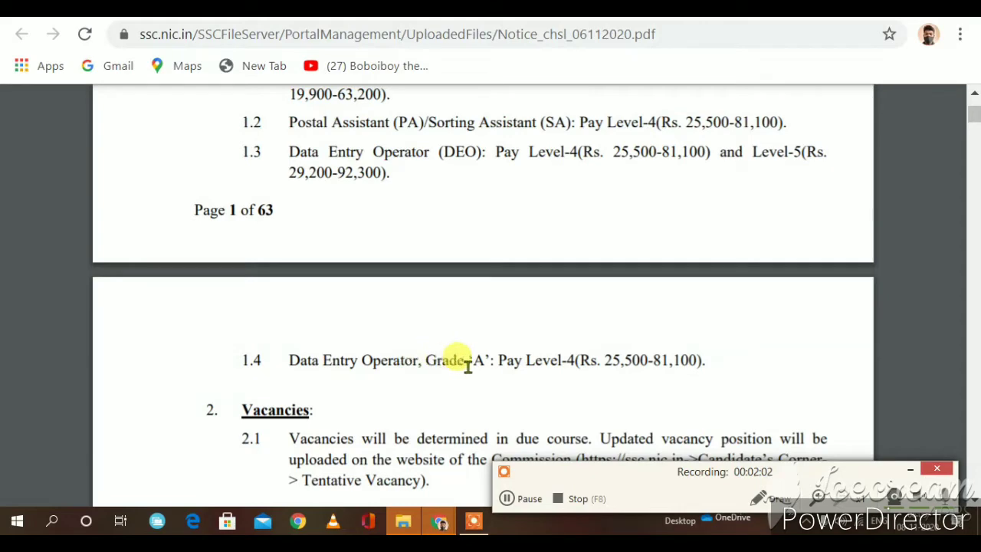
scroll(491, 361, down, 3)
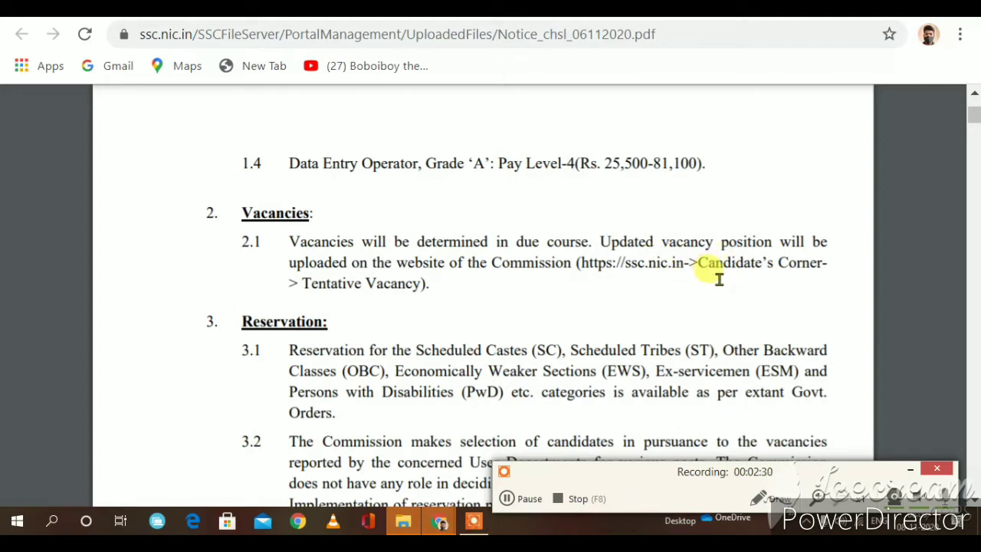
drag(580, 263, 681, 262)
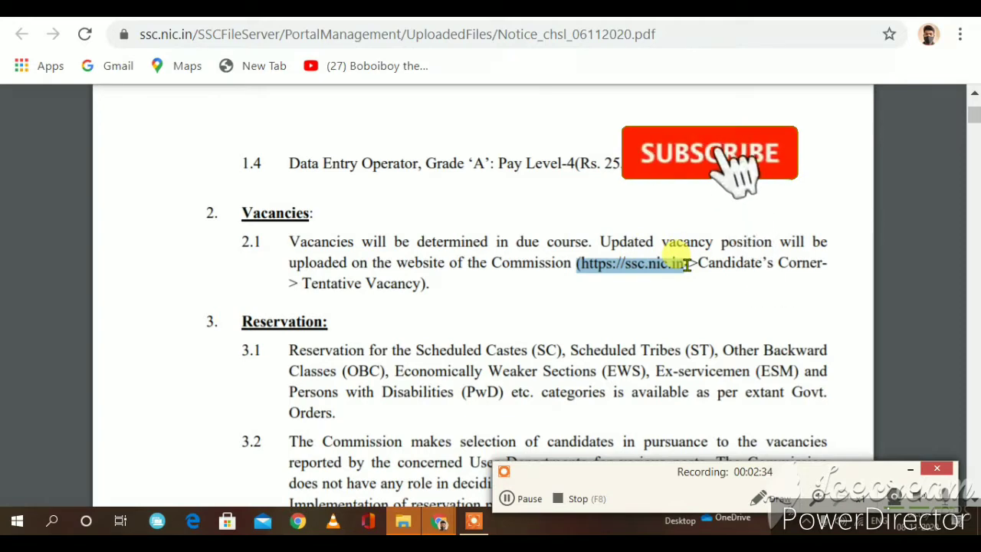
click(679, 286)
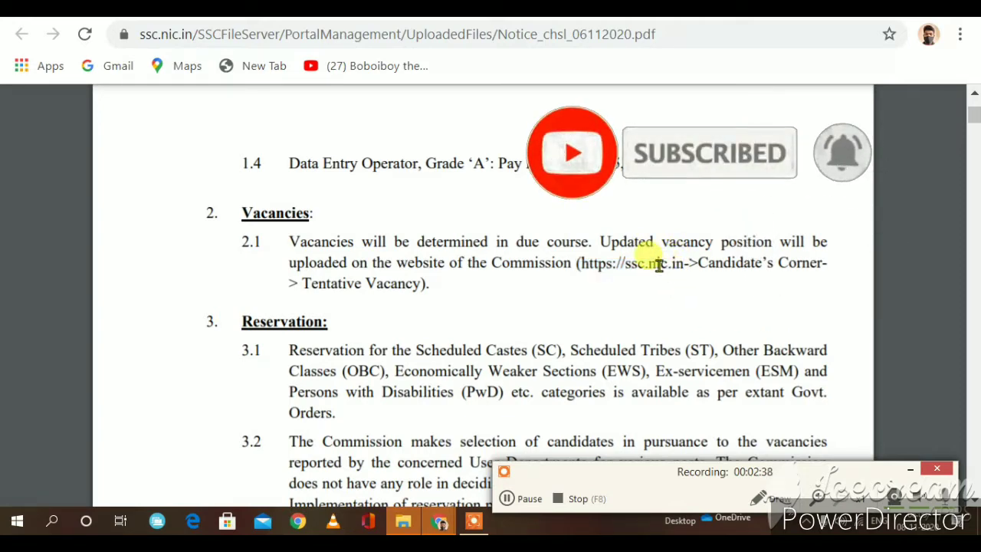
scroll(503, 262, down, 5)
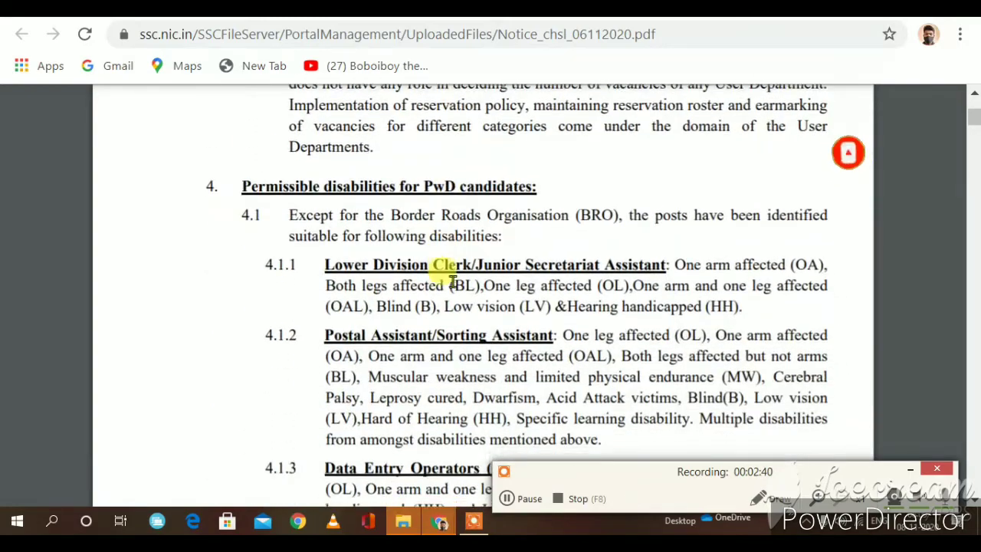
scroll(452, 282, down, 3)
scroll(438, 263, up, 3)
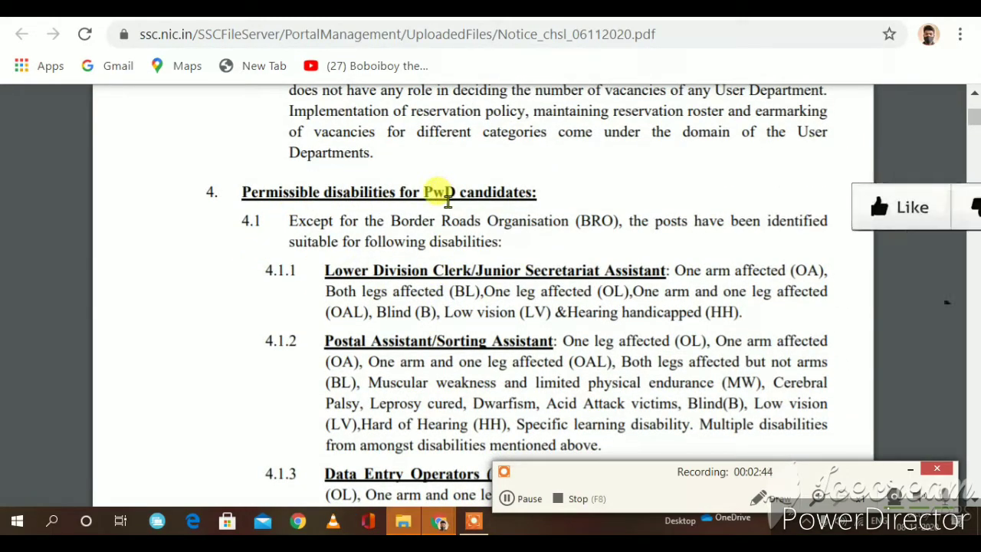
scroll(460, 260, down, 1)
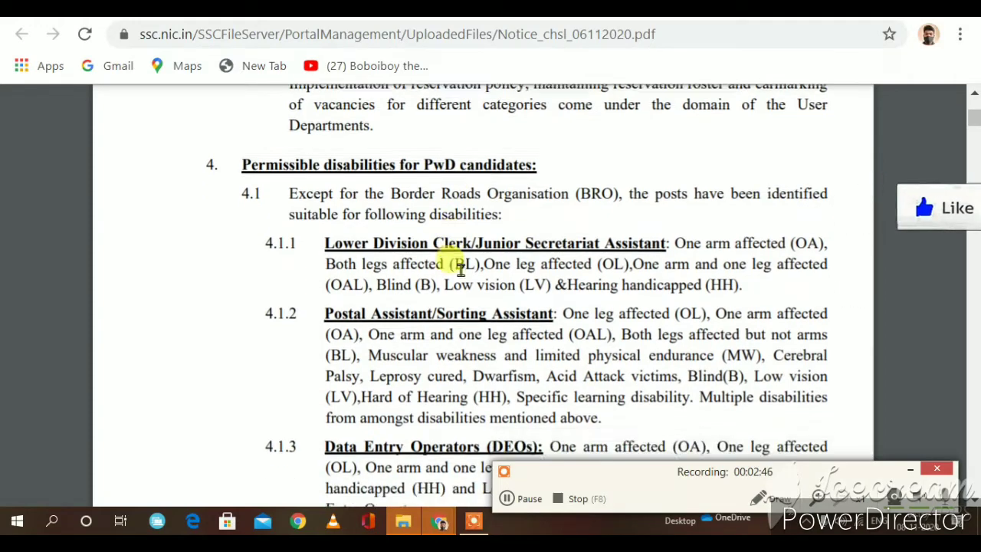
scroll(409, 219, down, 3)
scroll(418, 245, down, 10)
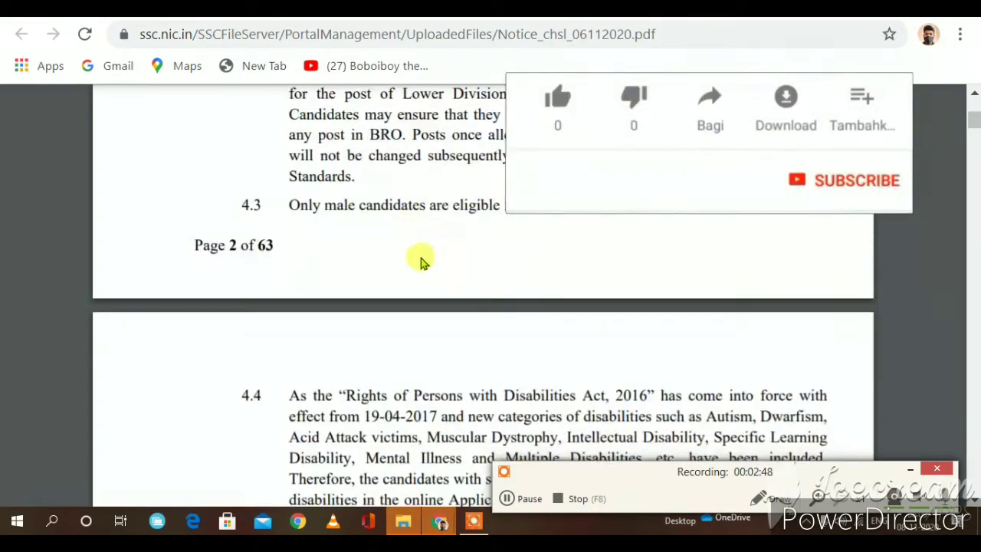
scroll(398, 256, down, 10)
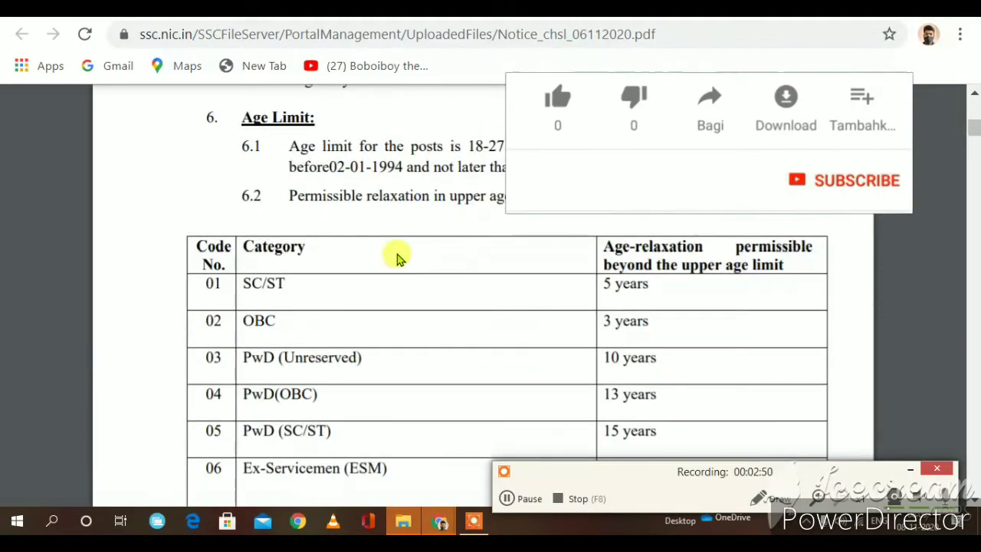
scroll(392, 259, down, 10)
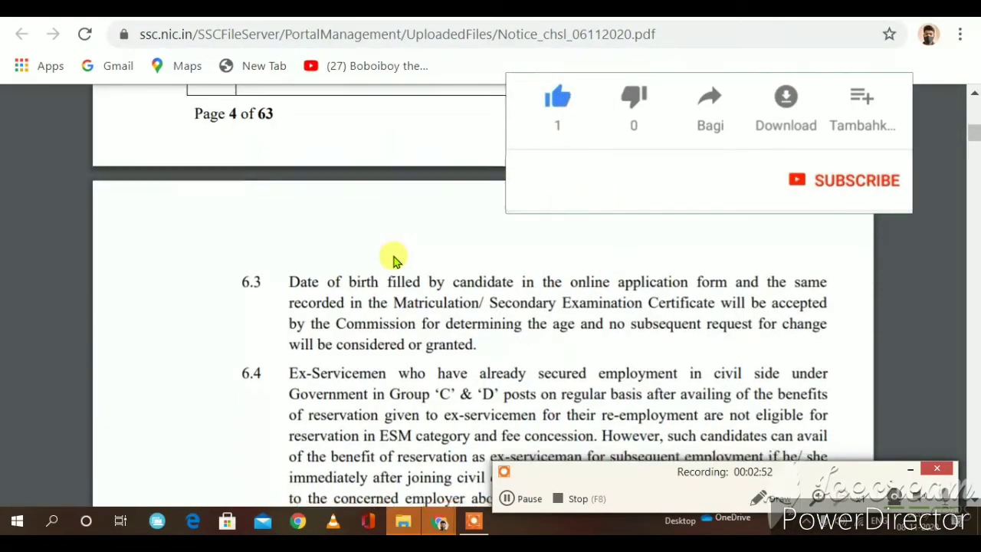
scroll(391, 260, down, 6)
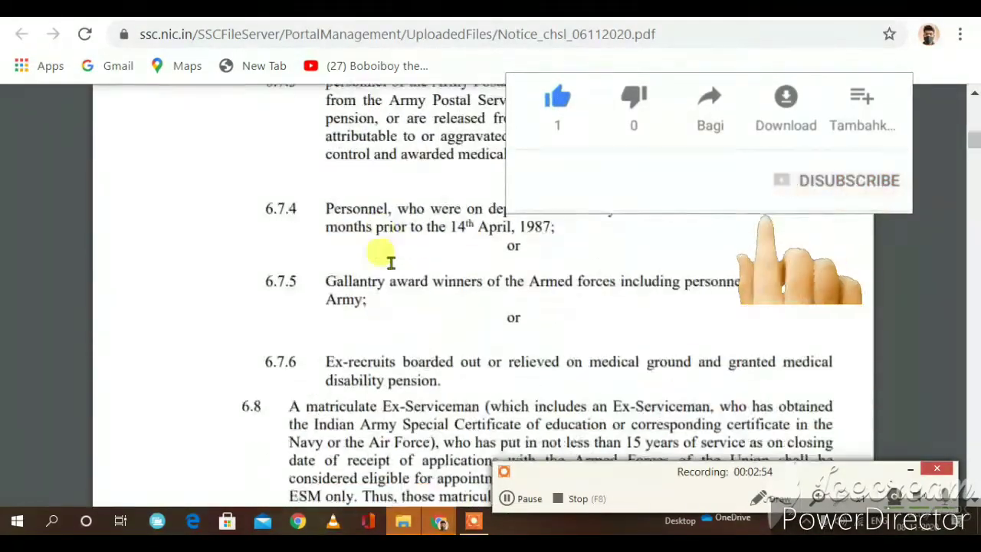
scroll(390, 261, up, 9)
scroll(387, 259, up, 10)
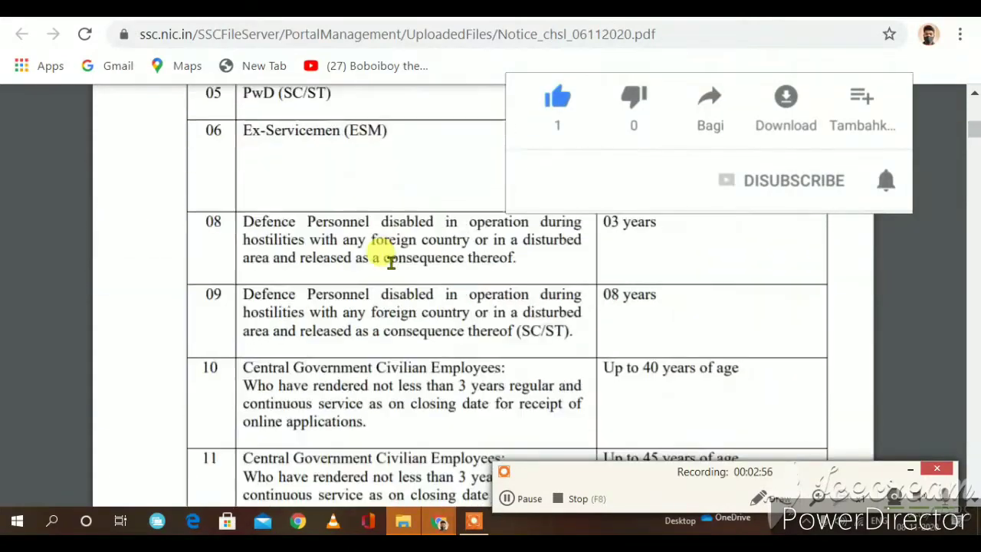
click(506, 499)
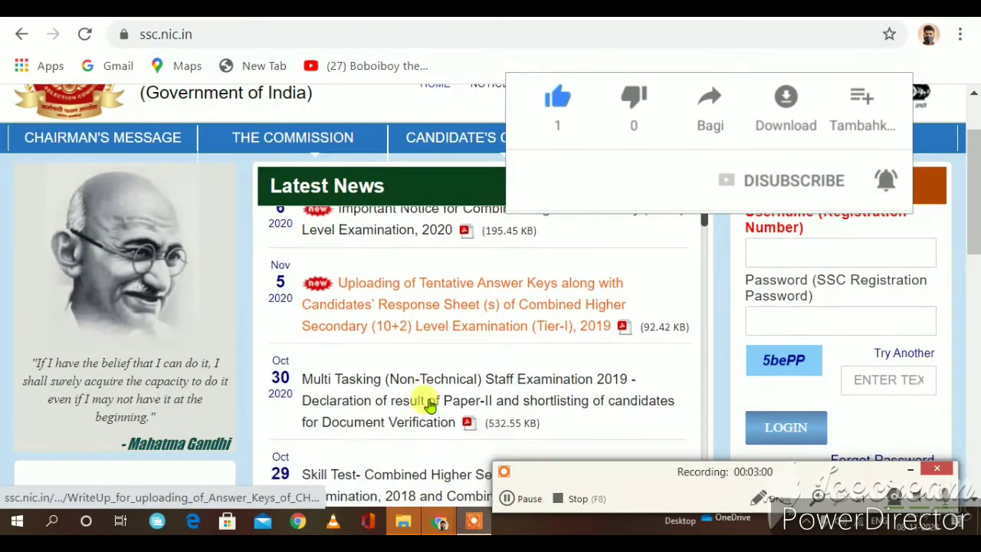
Step: Return from the inactive CGL Apply page to the ssc.nic.in home page
scroll(184, 354, down, 1)
scroll(225, 344, up, 3)
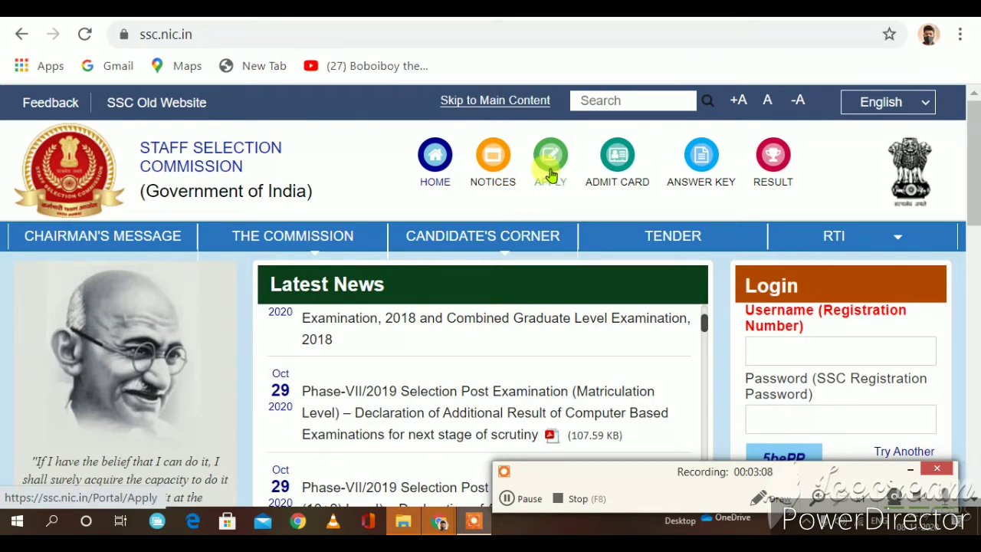
click(548, 176)
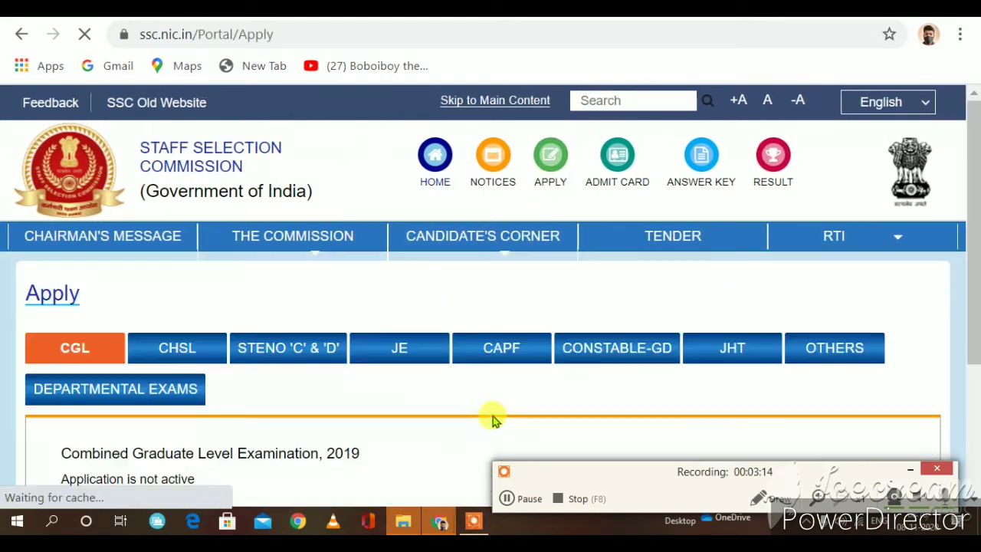
scroll(365, 356, down, 1)
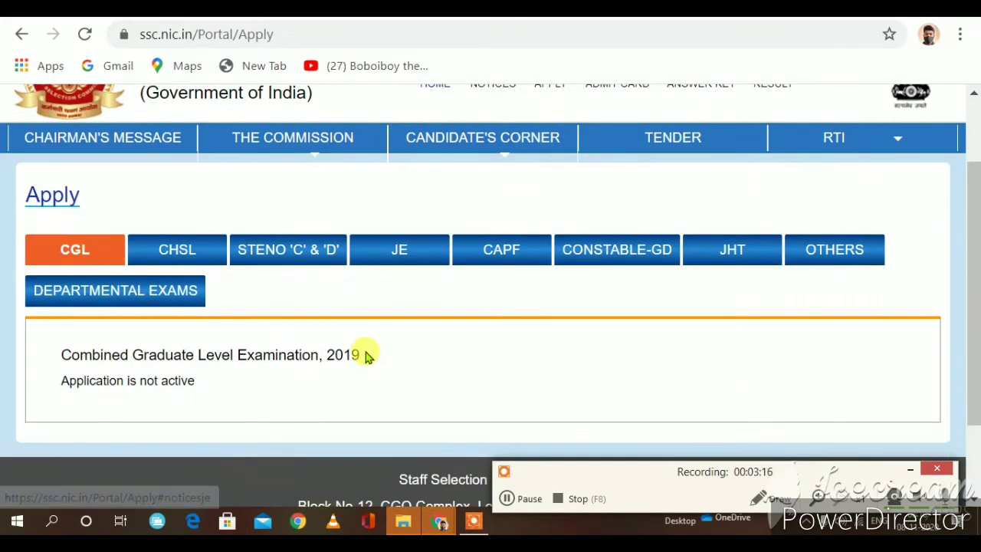
scroll(365, 354, down, 1)
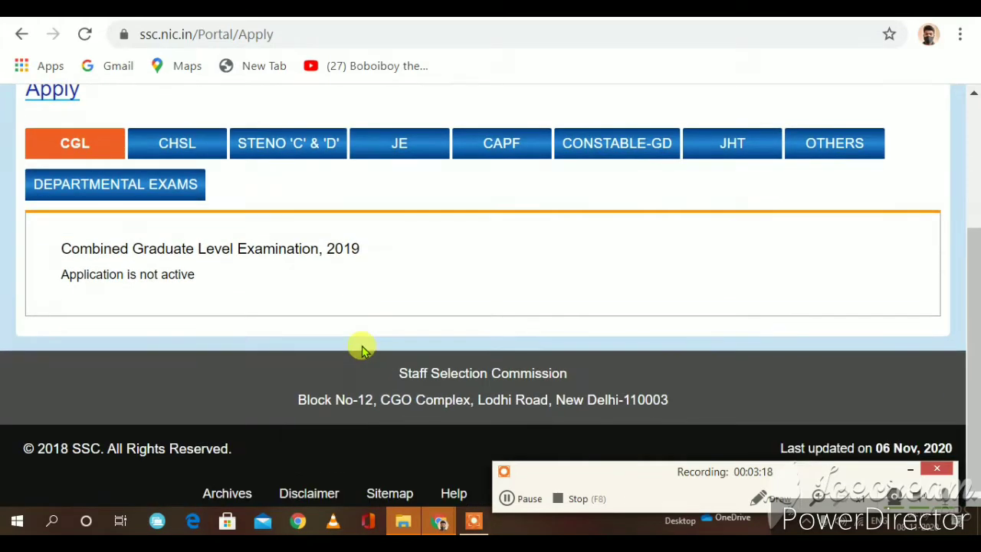
scroll(361, 344, up, 2)
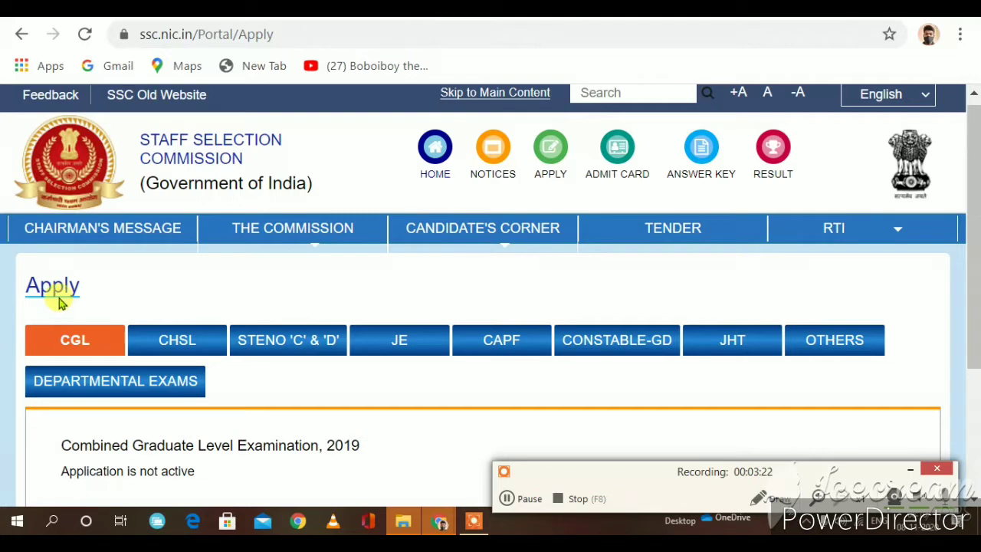
scroll(131, 345, down, 2)
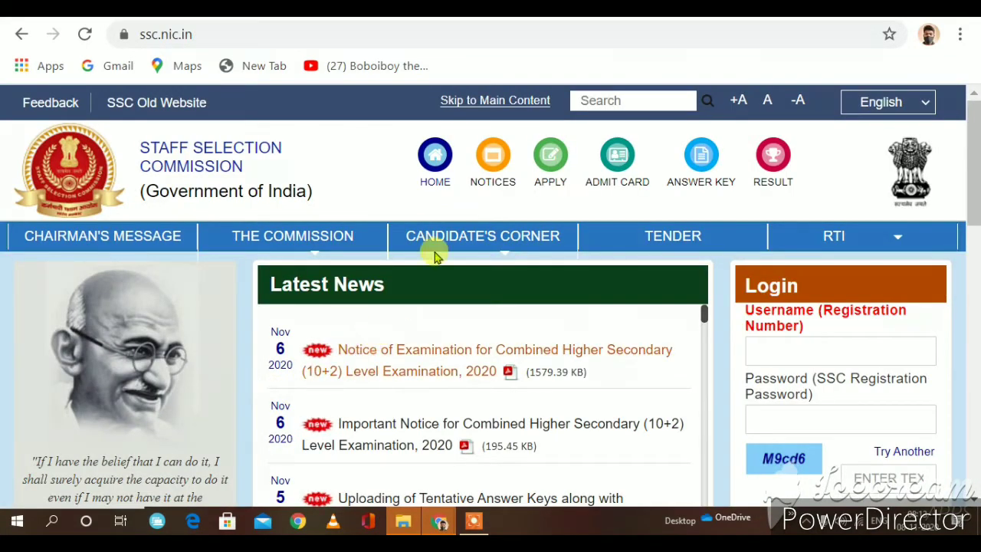
Step: Scroll to the Login panel and focus the Password field, triggering the user-name validation error
mouse_move(508, 237)
scroll(789, 239, down, 2)
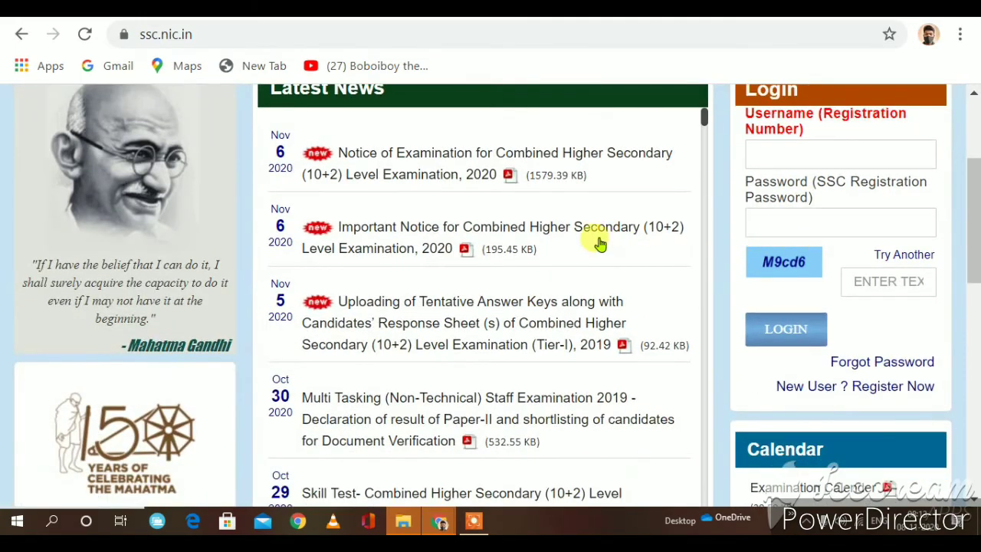
scroll(613, 245, up, 2)
scroll(797, 335, down, 2)
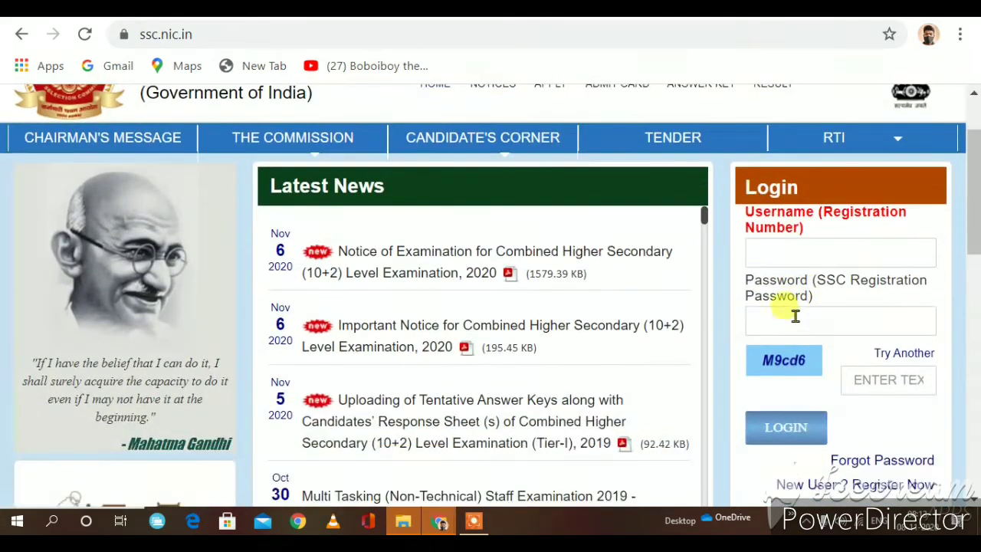
click(781, 316)
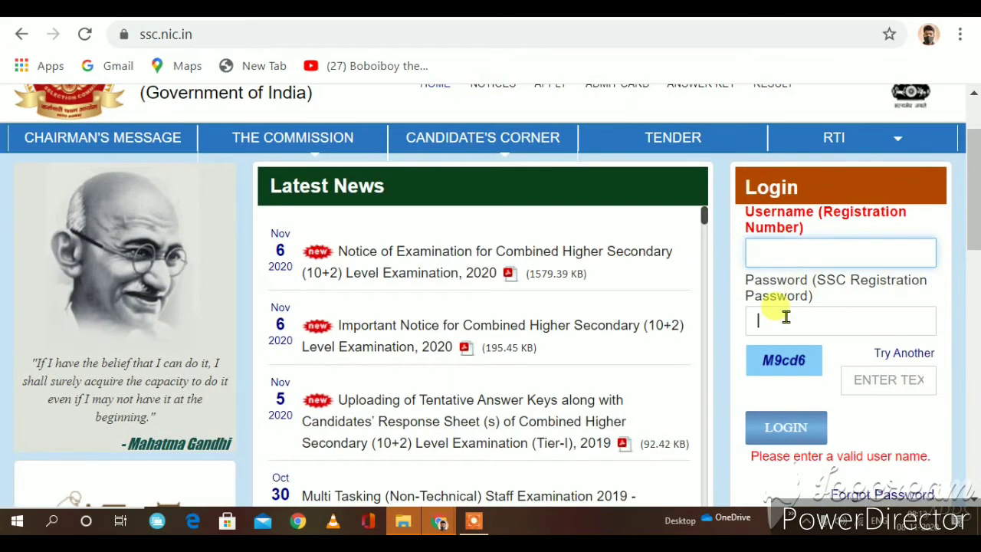
scroll(800, 307, down, 2)
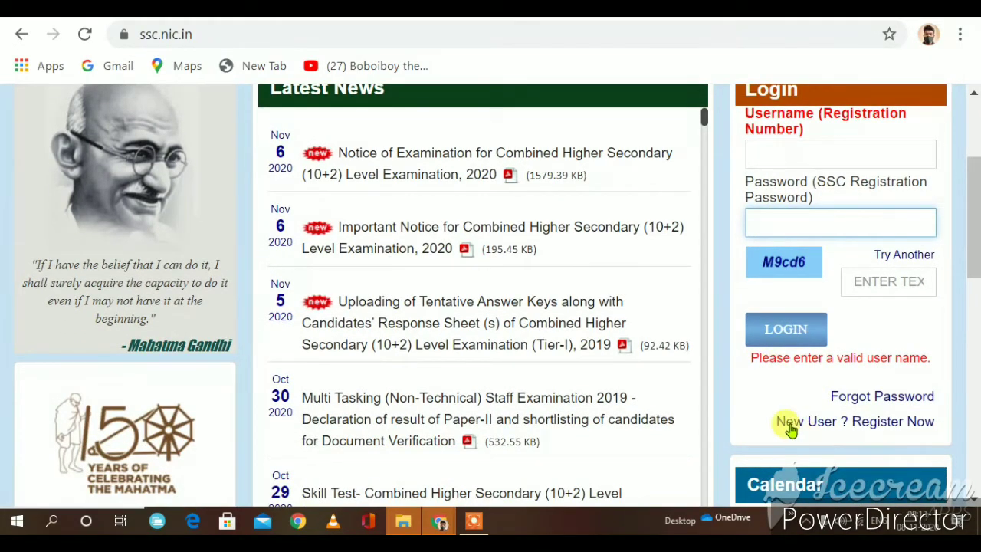
Step: Open the 'New User? Register Now' one-time registration form
click(808, 424)
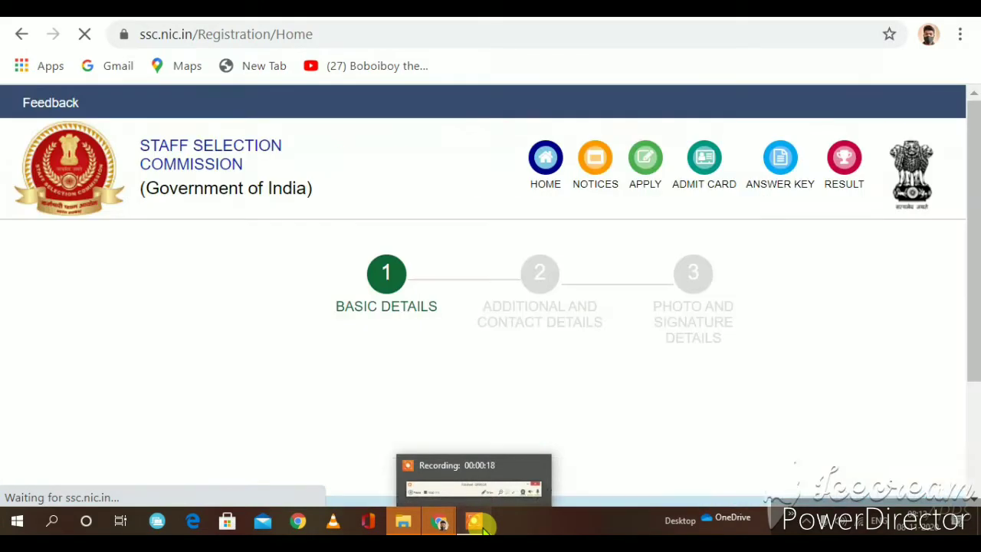
click(475, 523)
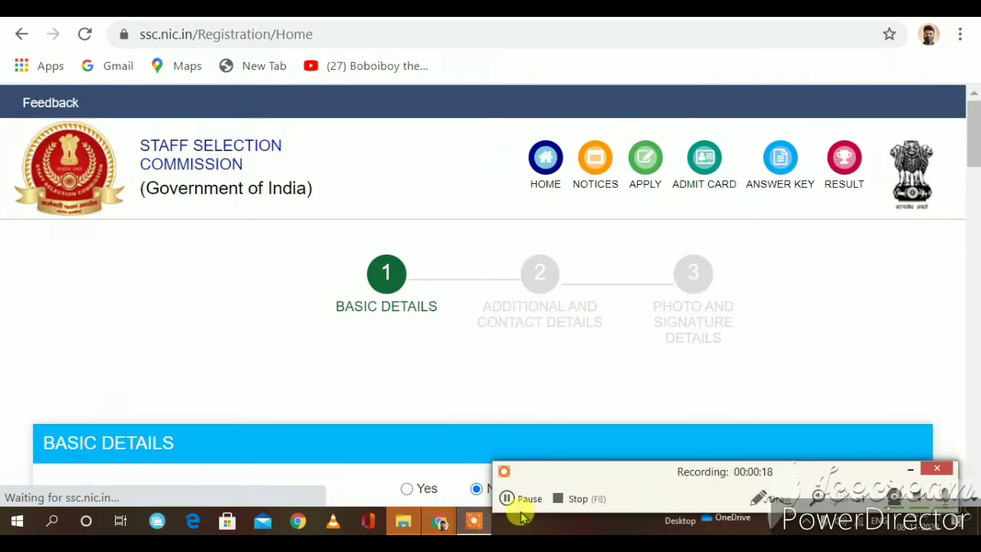
click(512, 498)
scroll(470, 349, down, 1)
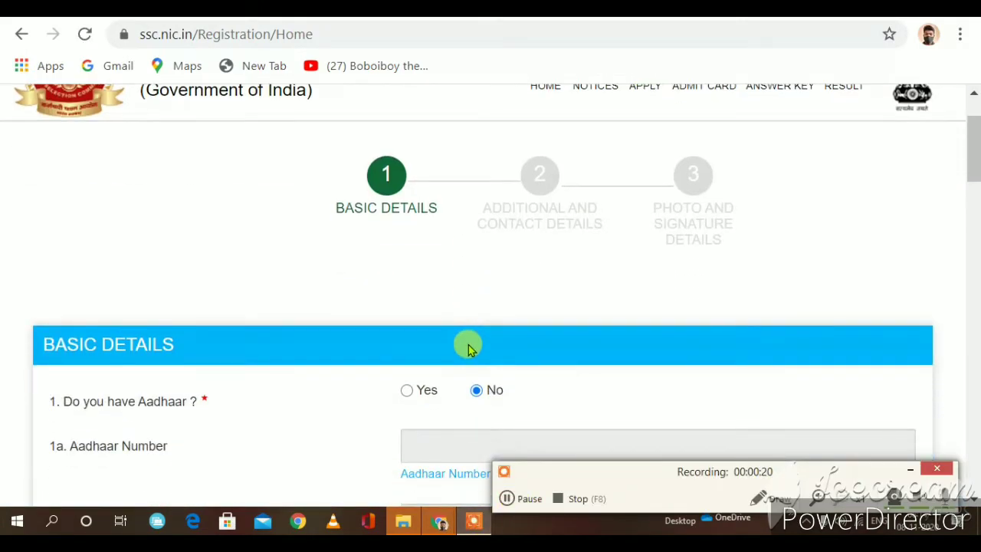
scroll(468, 345, down, 1)
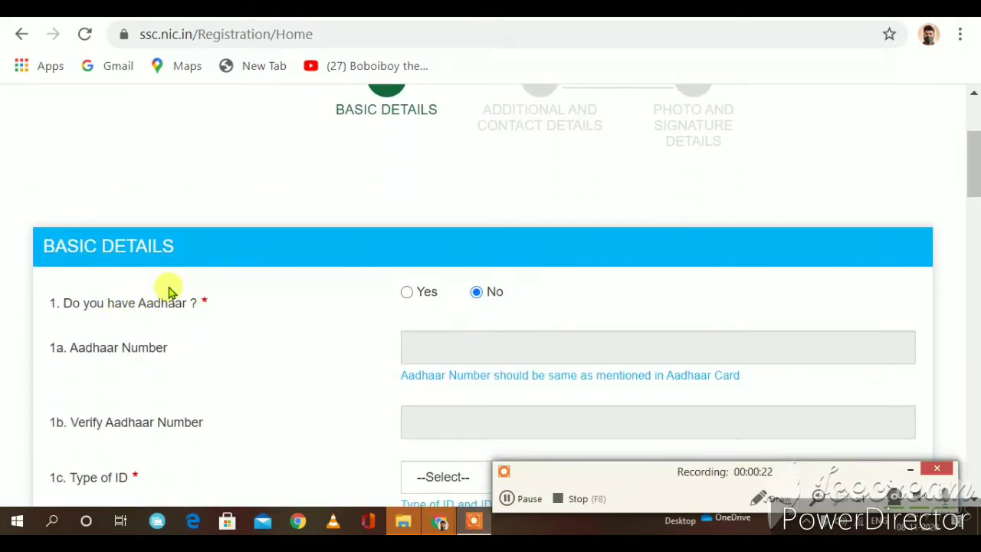
scroll(169, 289, down, 1)
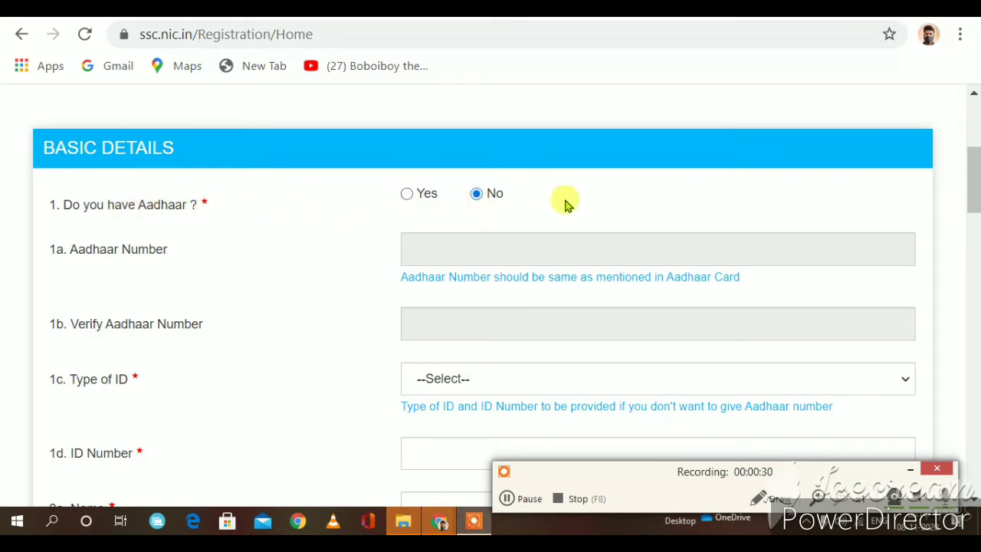
Step: Answer Yes to 'Do you have Aadhaar?' and move into the Aadhaar Number field
click(406, 197)
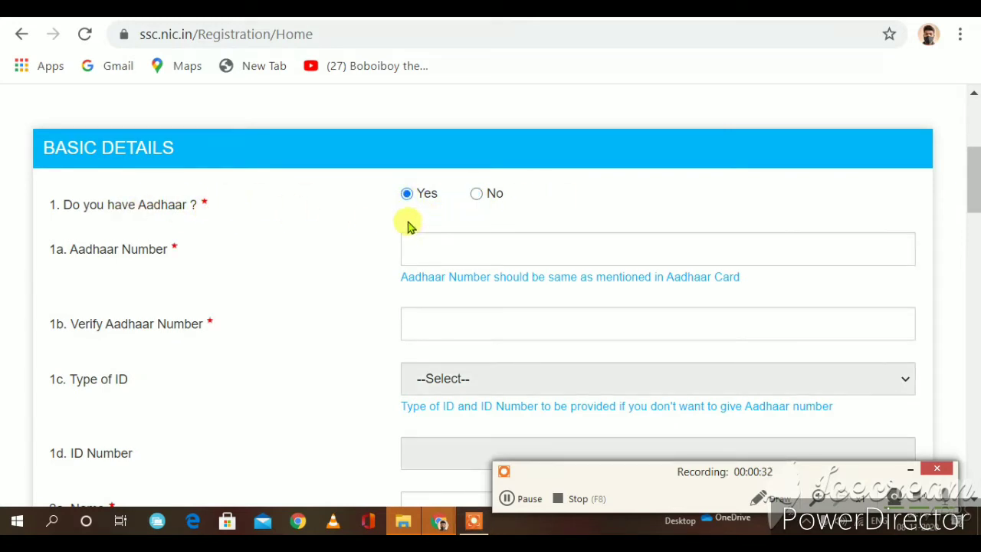
scroll(178, 224, down, 1)
scroll(178, 224, down, 1)
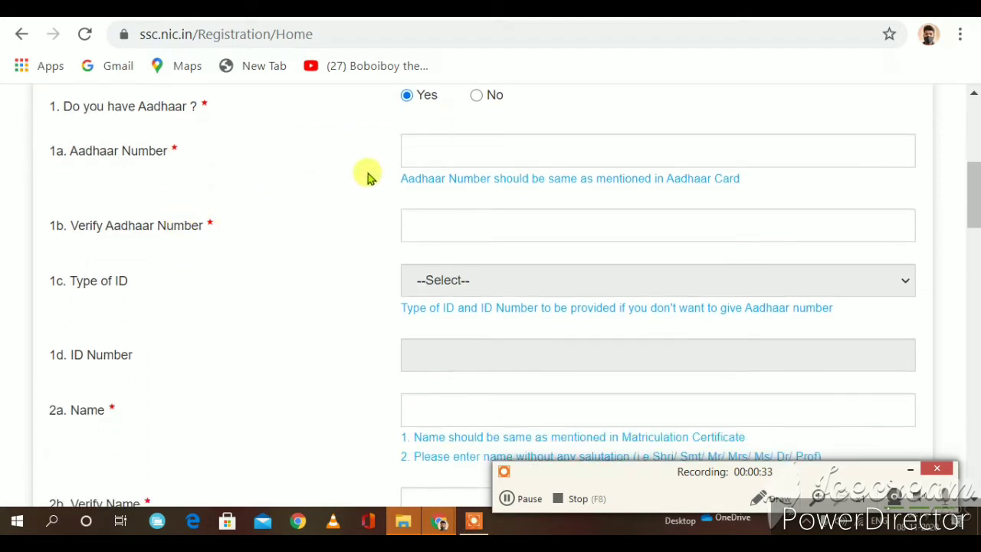
click(442, 153)
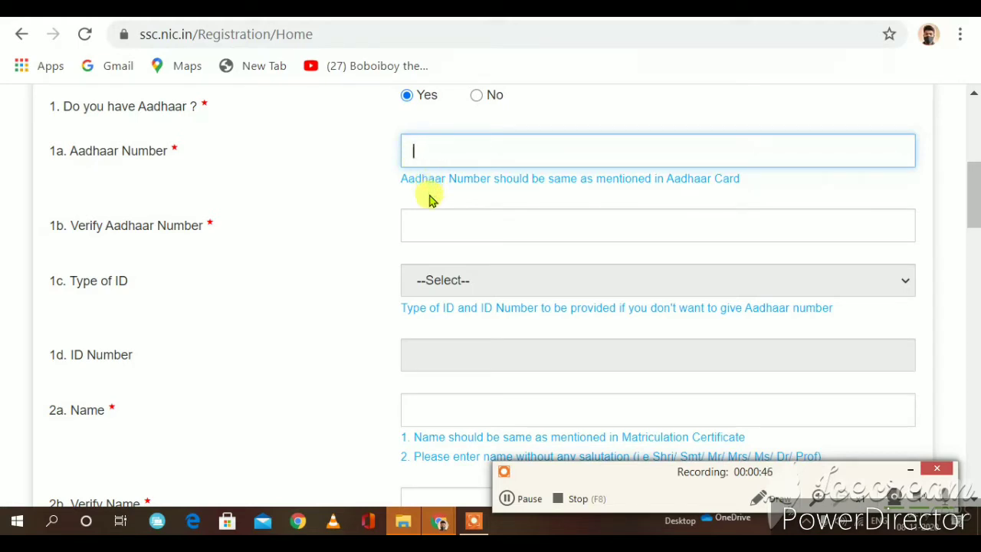
scroll(184, 210, down, 1)
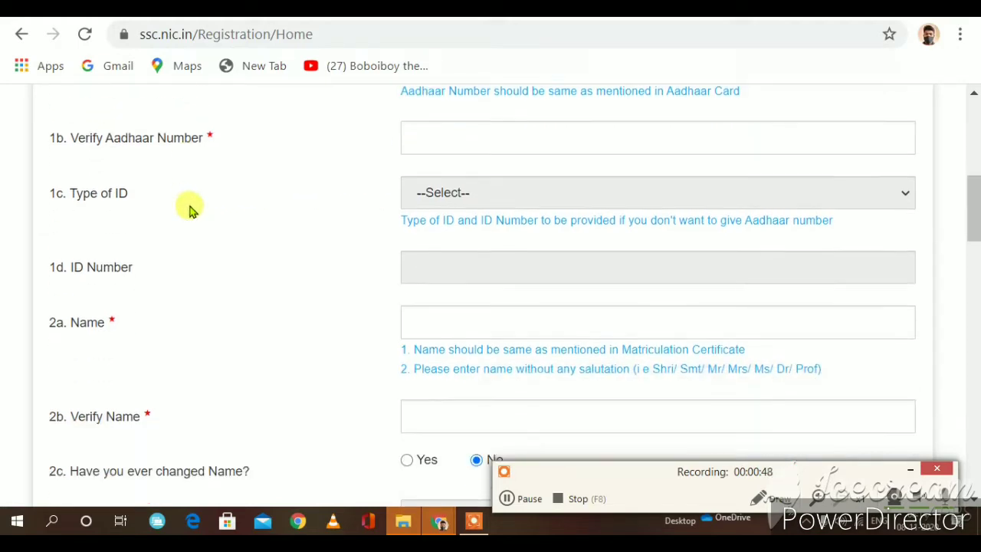
scroll(230, 134, down, 1)
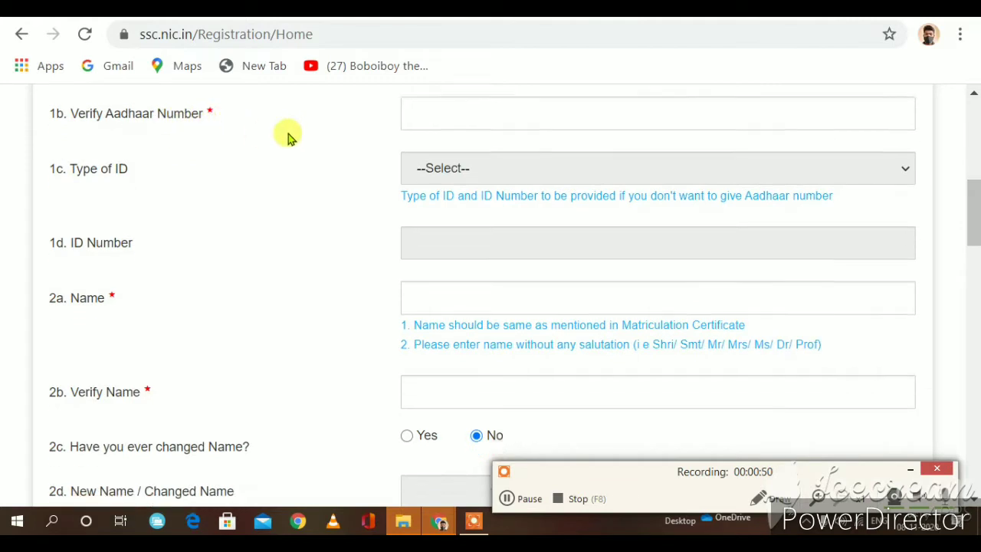
scroll(288, 136, up, 1)
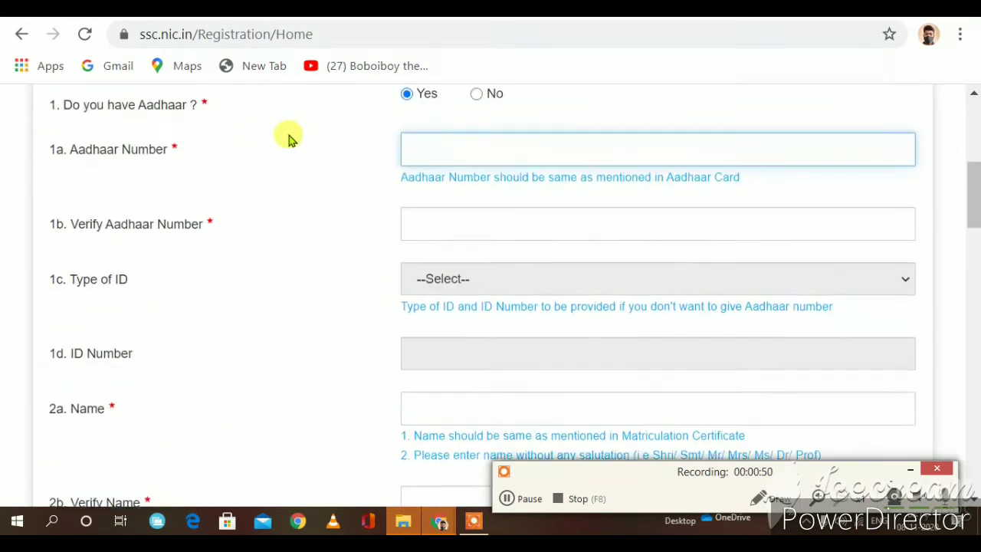
Step: Move on to the Verify Aadhaar Number field and scroll down the Basic Details form
click(425, 228)
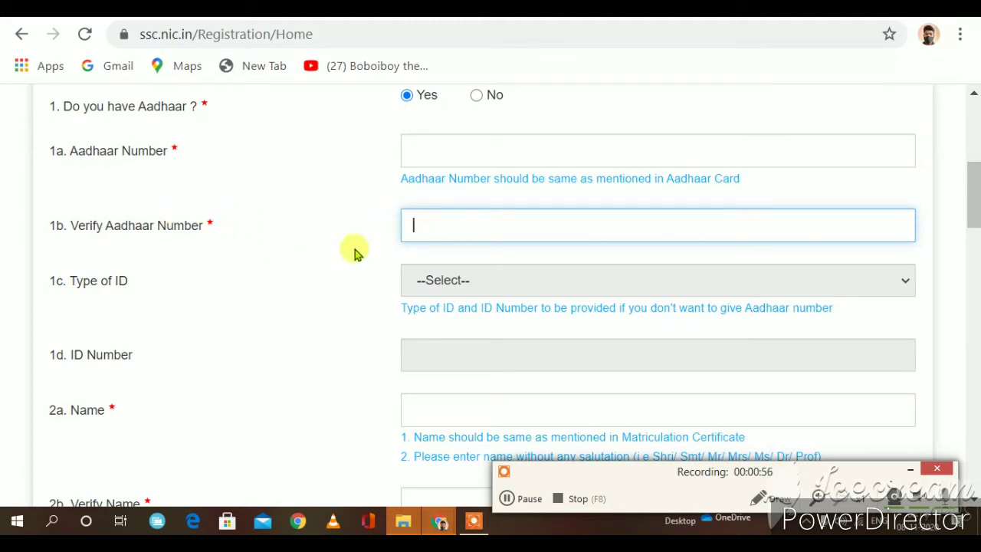
scroll(103, 283, down, 1)
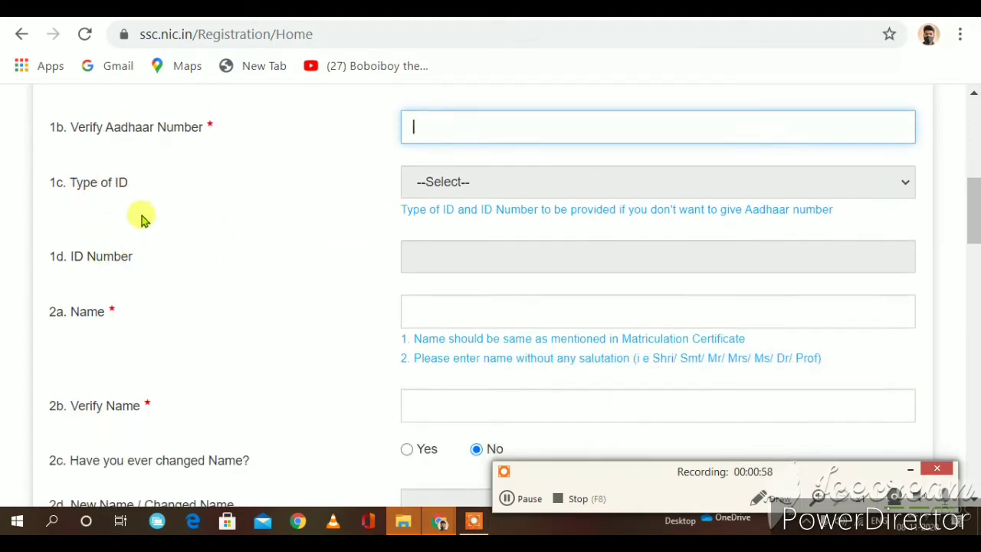
click(479, 182)
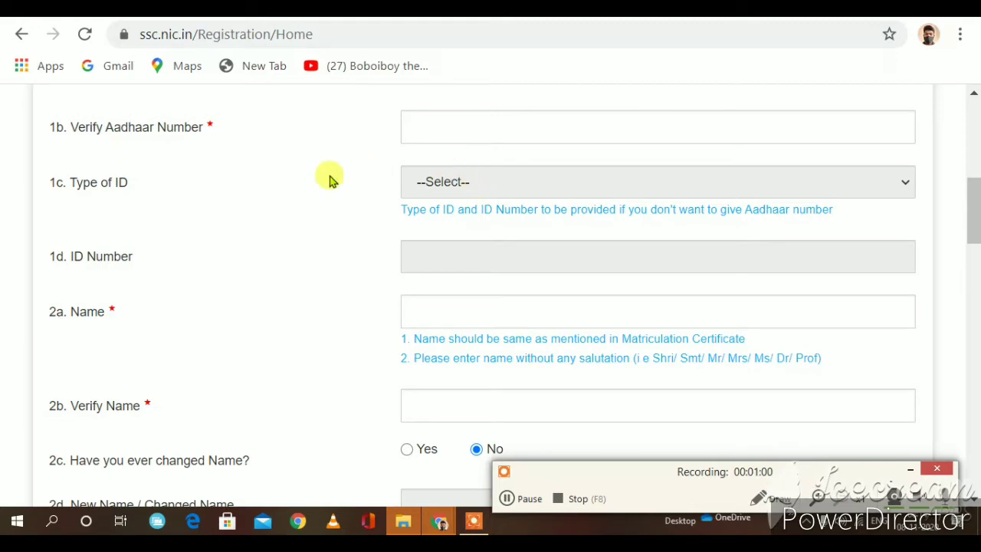
scroll(329, 177, up, 4)
scroll(361, 349, down, 1)
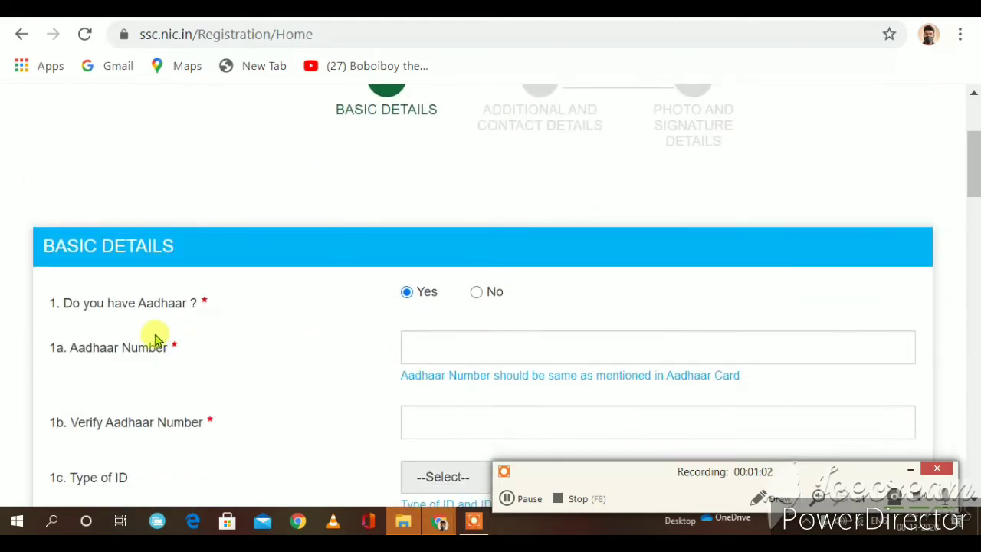
scroll(184, 323, down, 1)
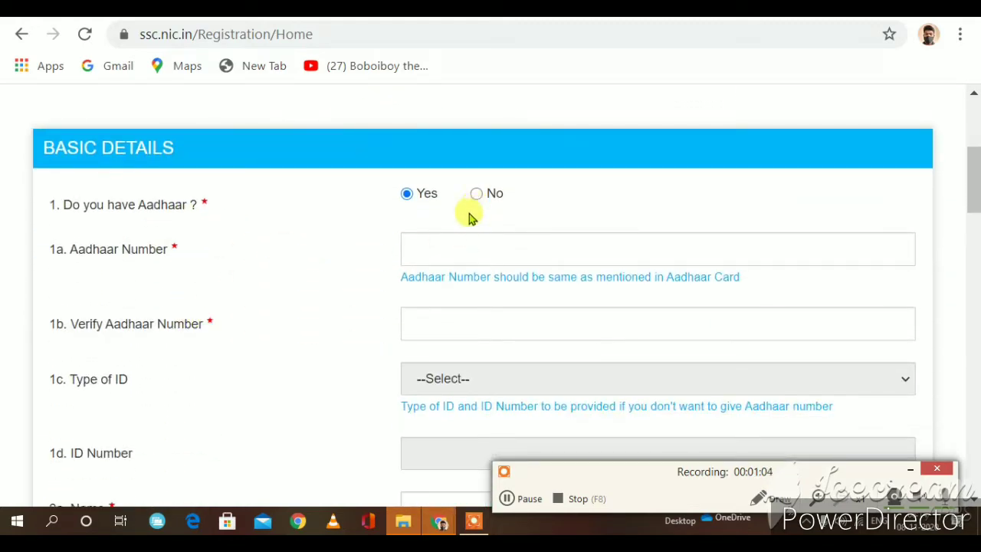
scroll(471, 218, down, 2)
scroll(460, 230, up, 4)
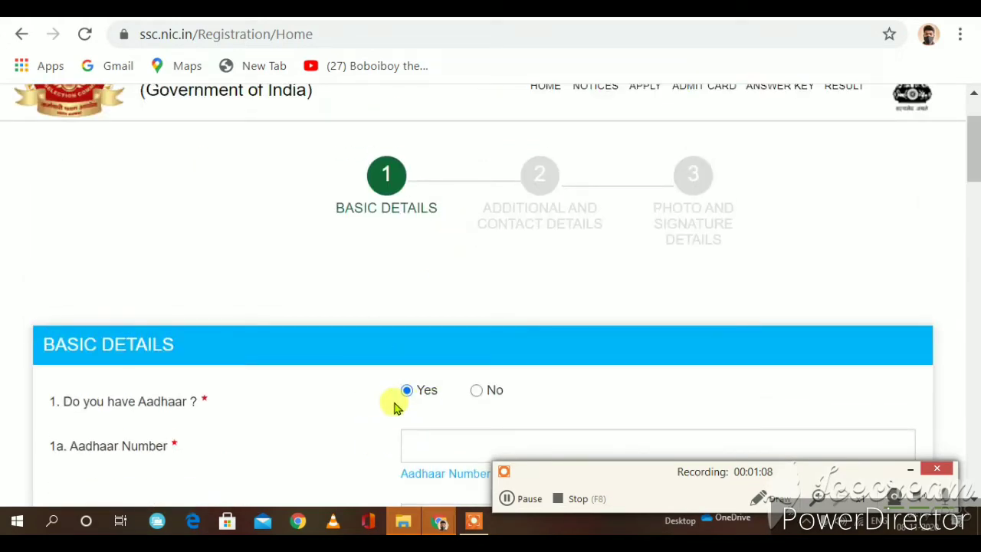
scroll(393, 407, down, 2)
right_click(398, 401)
click(344, 376)
scroll(352, 368, down, 1)
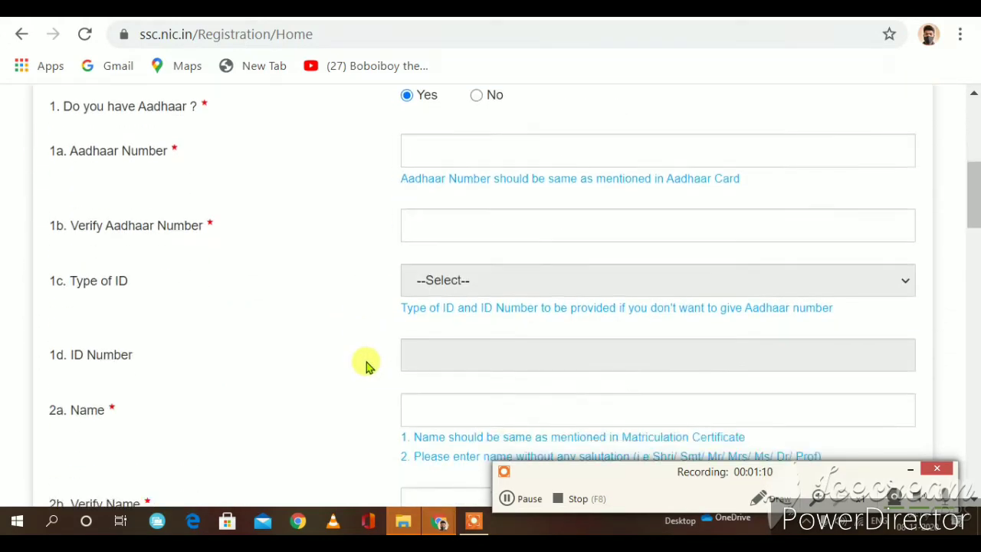
scroll(480, 279, down, 2)
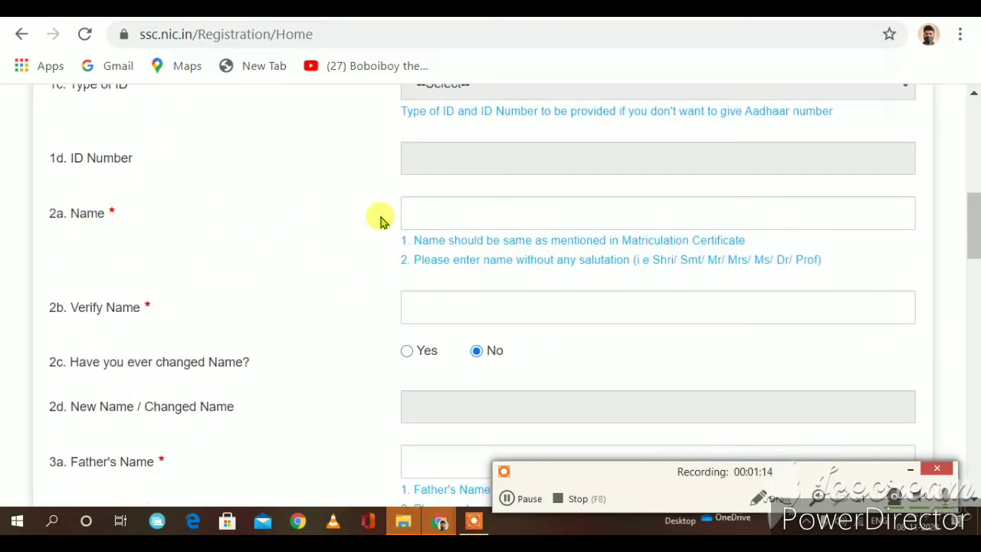
Step: Pass through the candidate's Name and Verify Name fields
click(431, 217)
scroll(418, 244, down, 1)
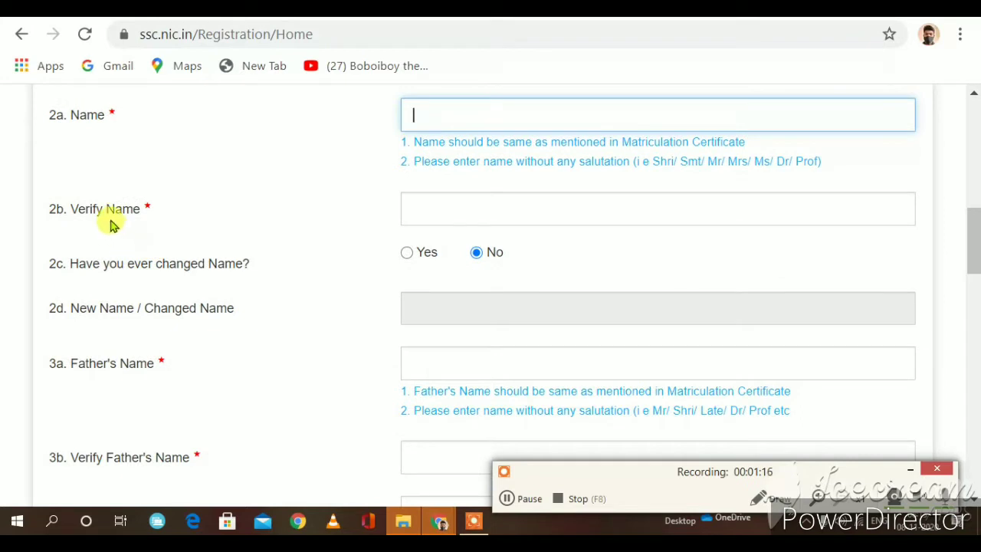
click(416, 209)
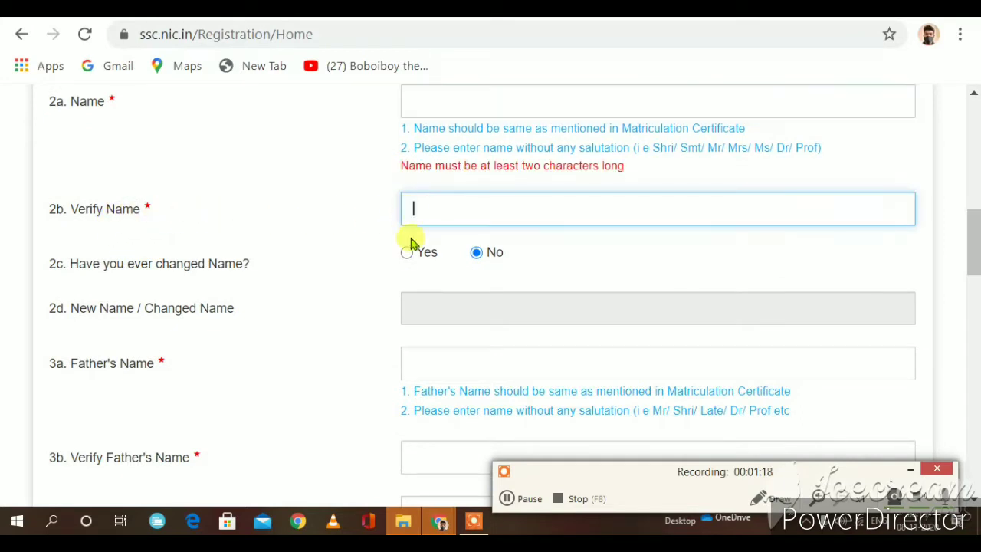
scroll(399, 253, down, 1)
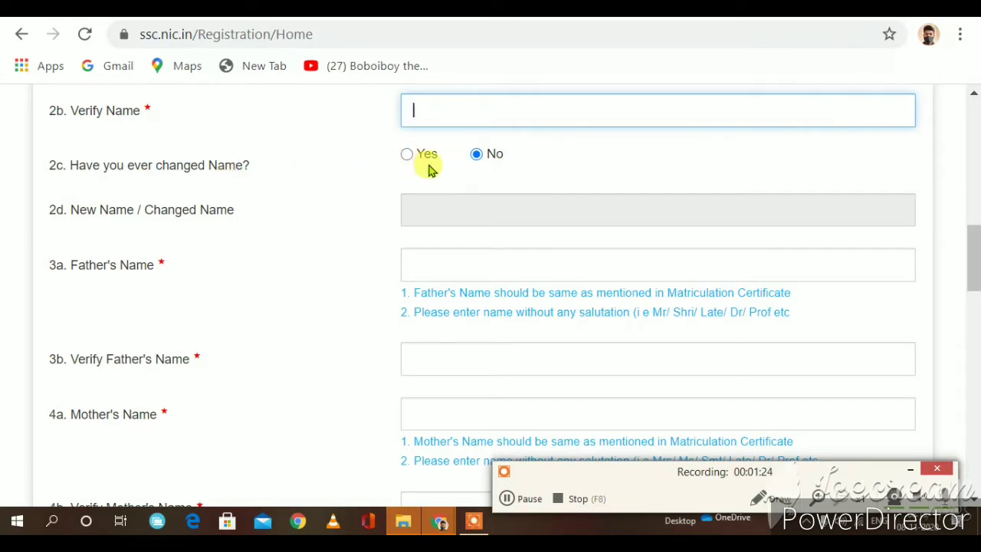
Step: Settle 'Have you ever changed Name?' on No, then move to Father's Name
click(407, 155)
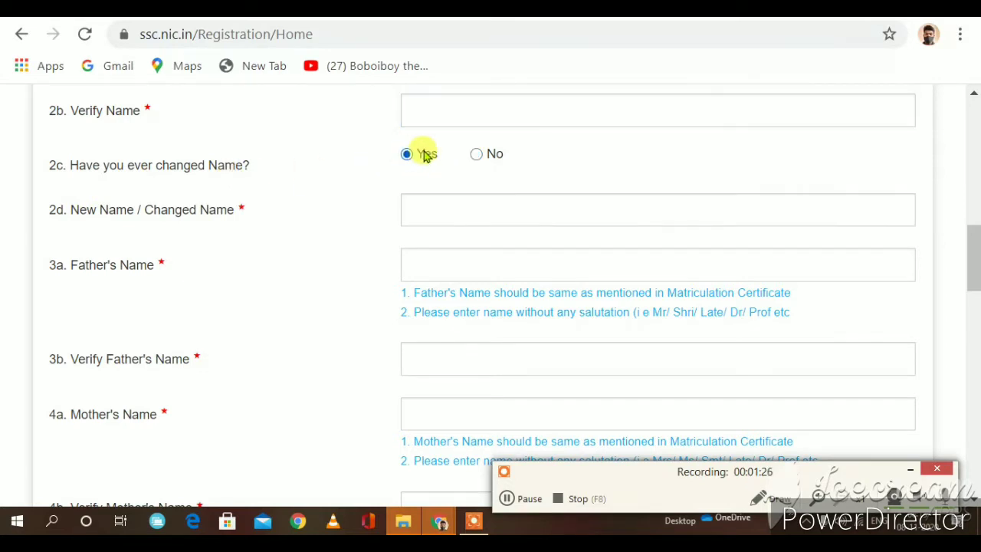
click(475, 155)
scroll(473, 162, down, 2)
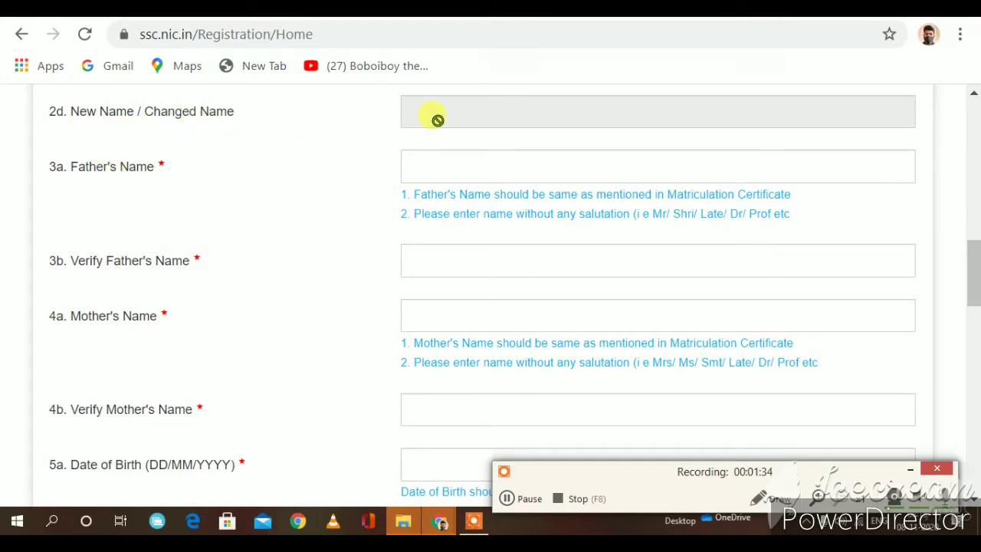
scroll(437, 119, up, 2)
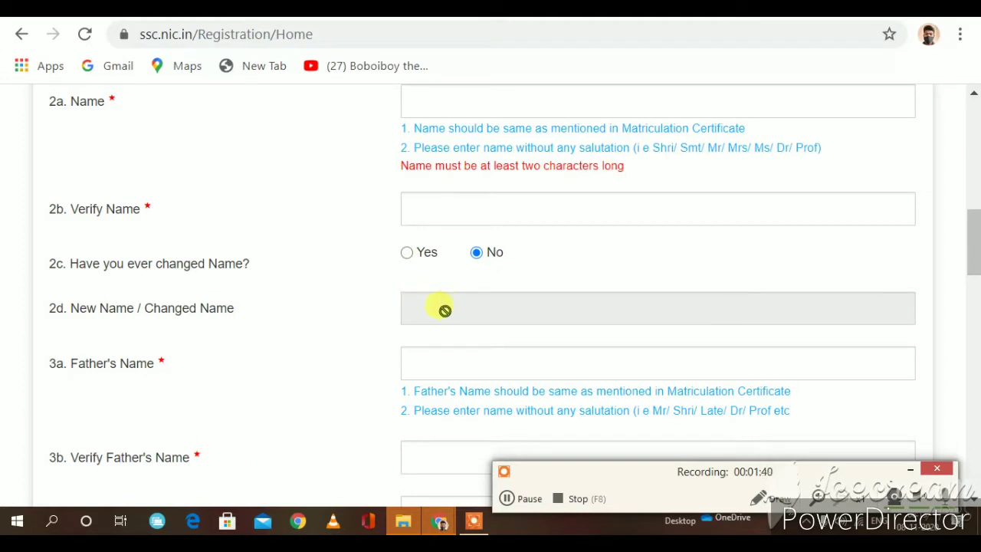
click(407, 252)
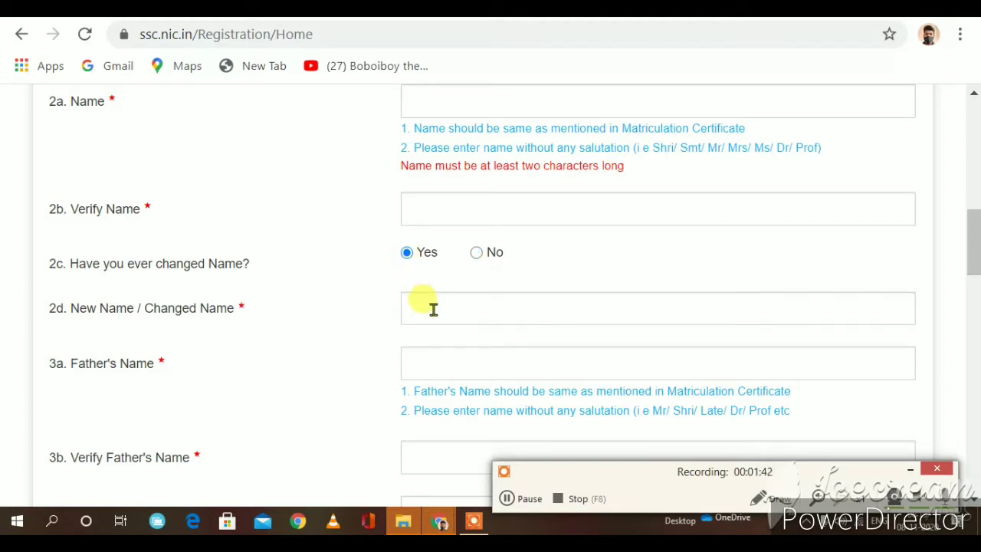
click(433, 309)
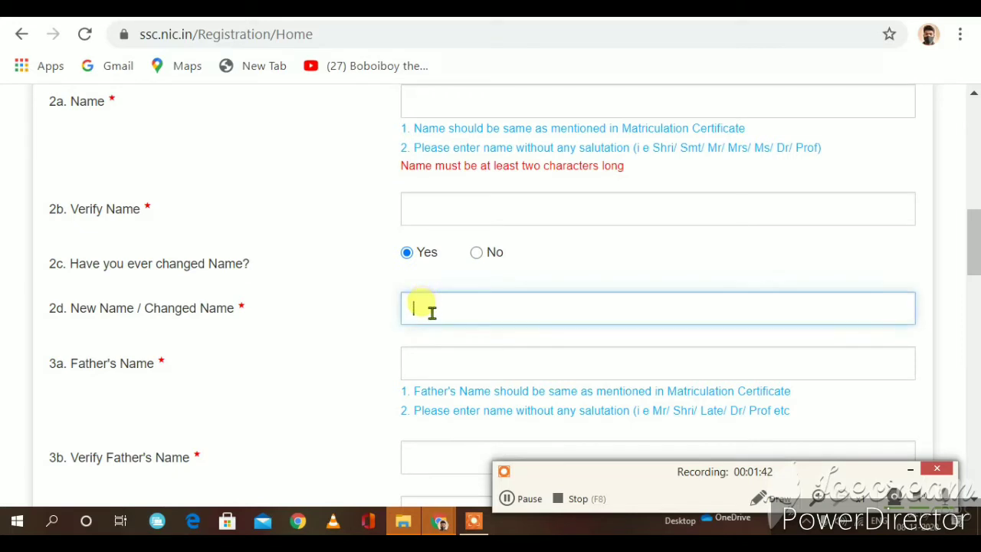
click(476, 254)
scroll(473, 260, down, 1)
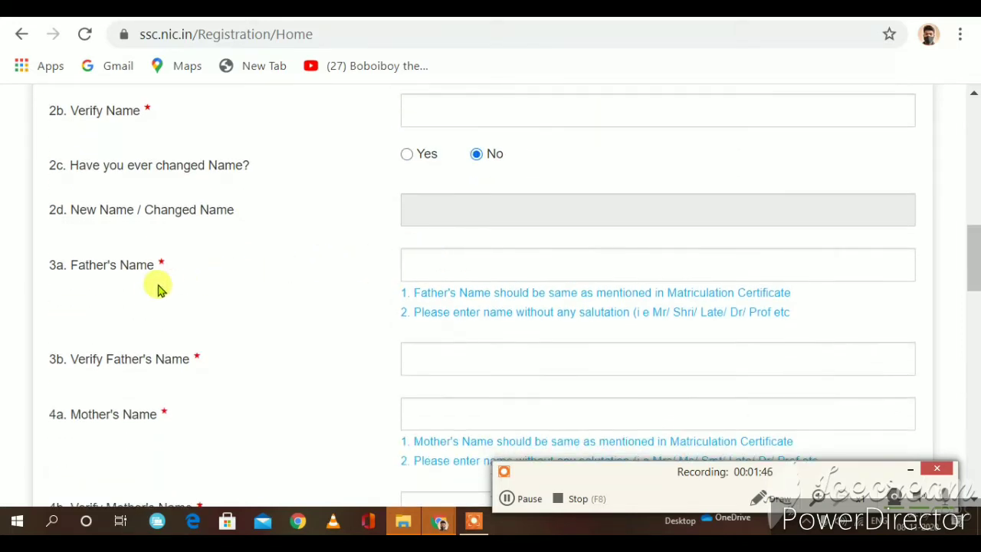
click(445, 271)
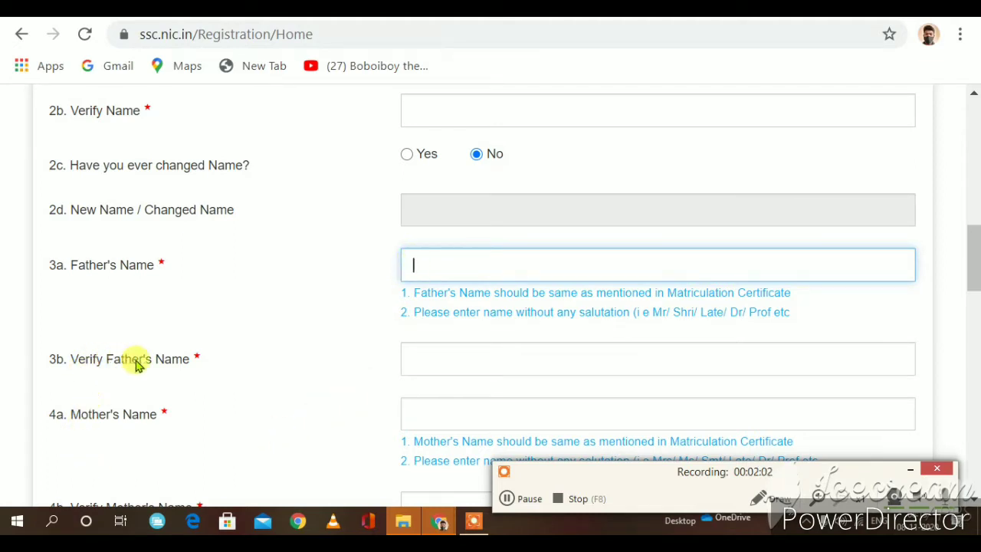
Step: Skip through the blank Father's and Mother's Name fields and their verify boxes to Date of Birth
scroll(469, 340, down, 1)
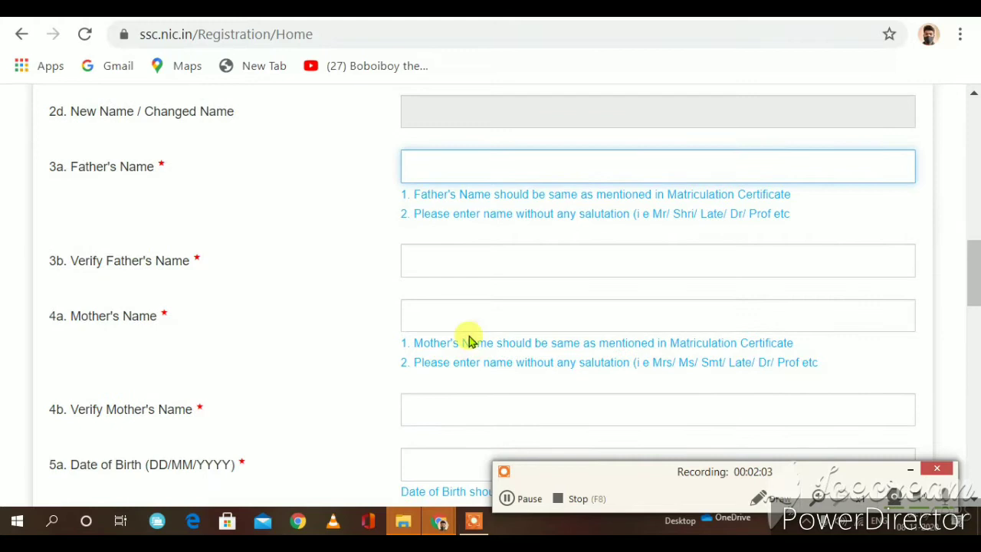
click(427, 259)
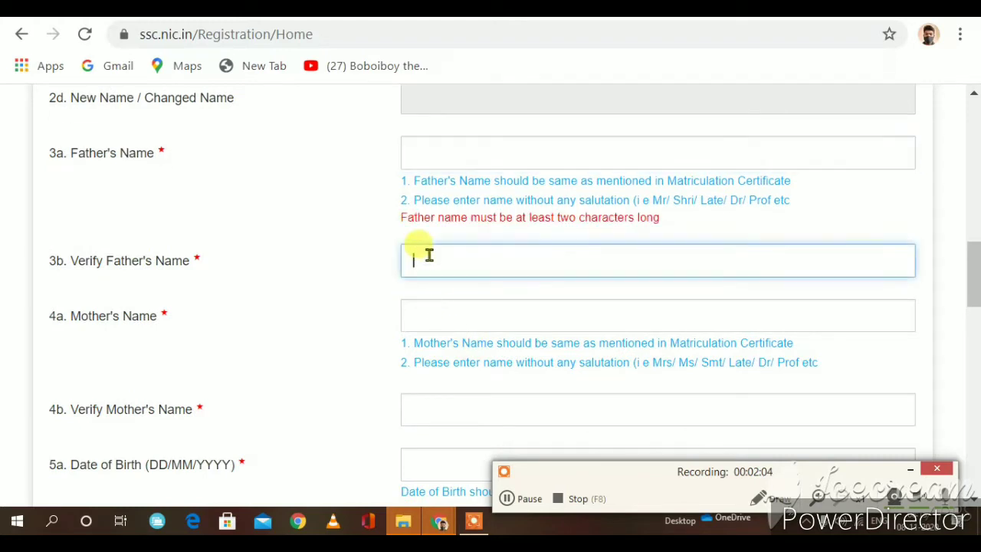
click(537, 311)
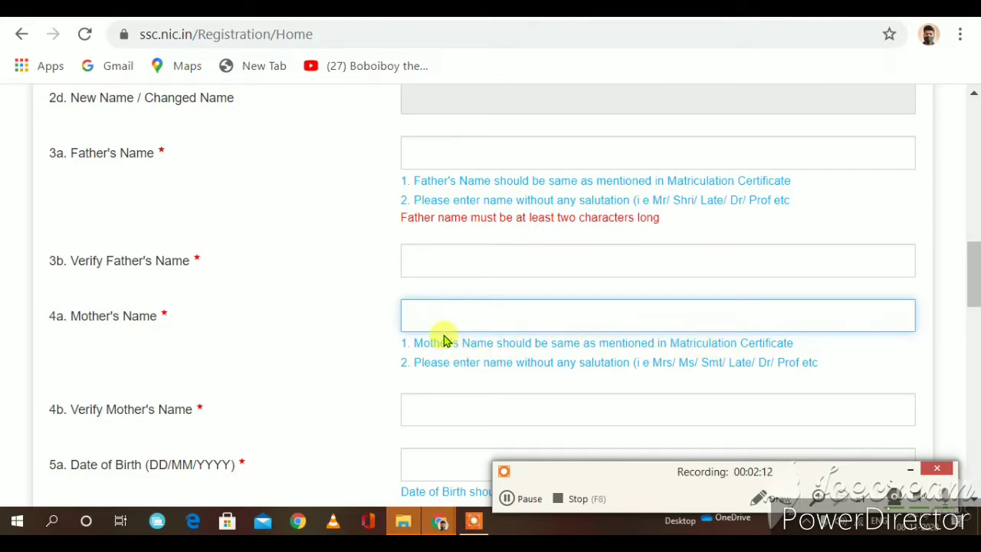
scroll(61, 433, down, 1)
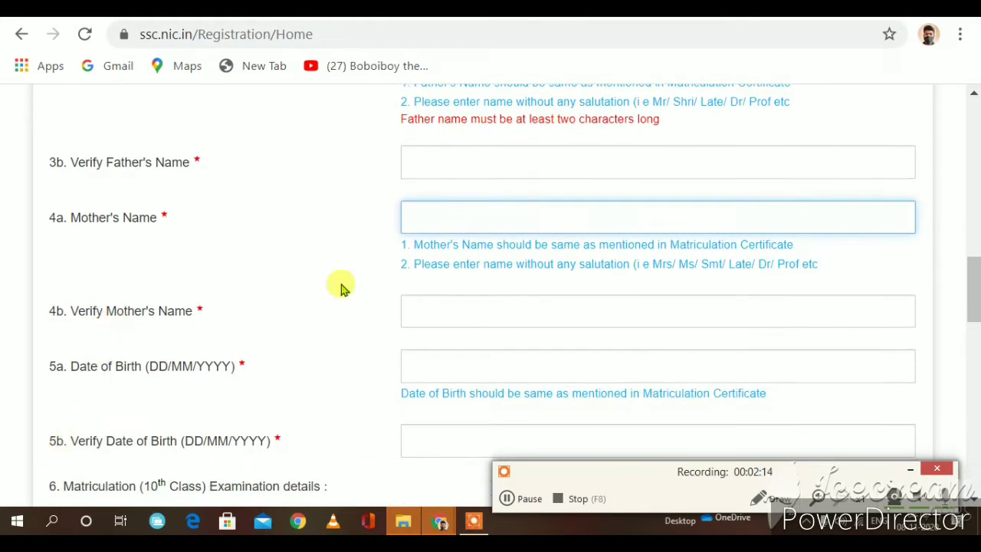
click(529, 305)
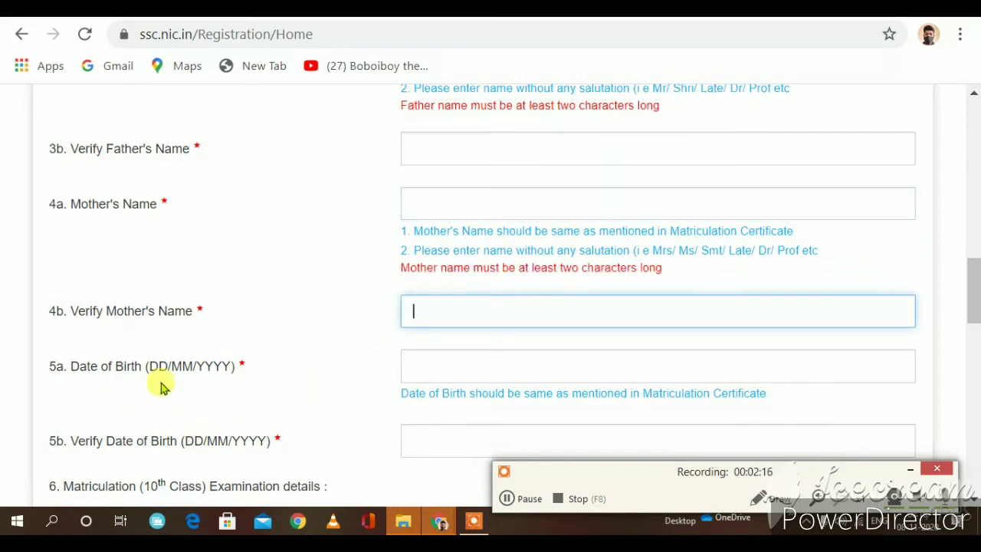
click(427, 368)
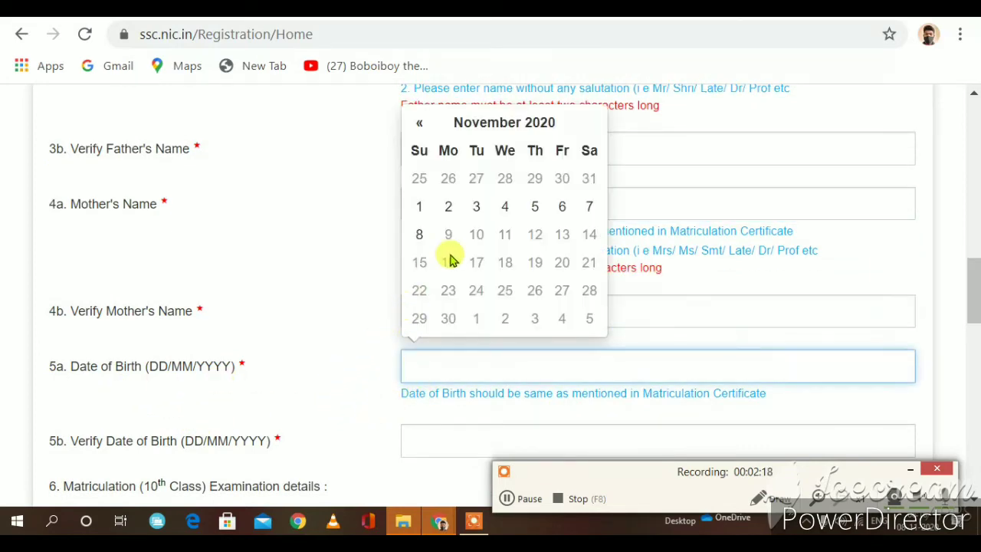
scroll(449, 256, down, 3)
scroll(449, 255, up, 2)
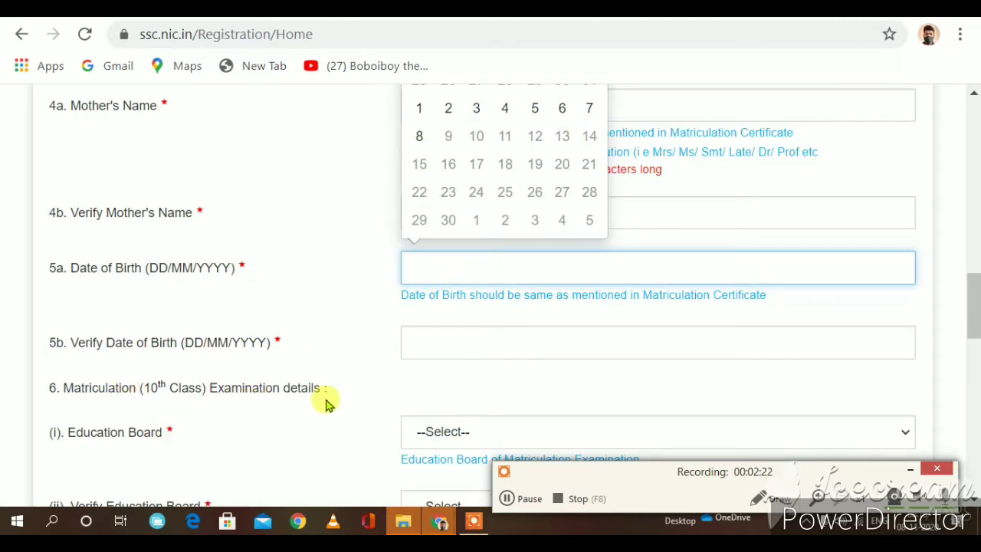
scroll(469, 387, down, 1)
scroll(468, 387, down, 1)
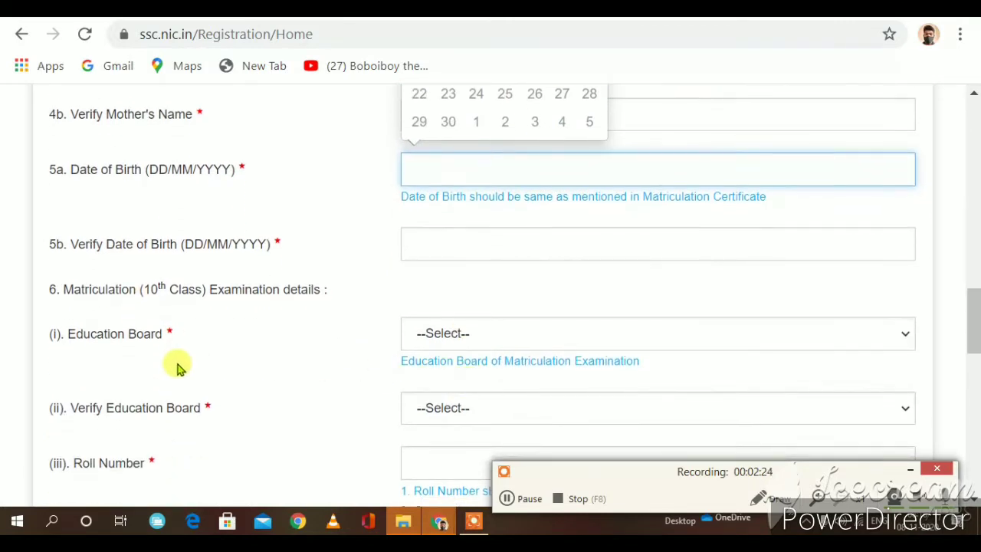
click(466, 345)
scroll(453, 314, down, 6)
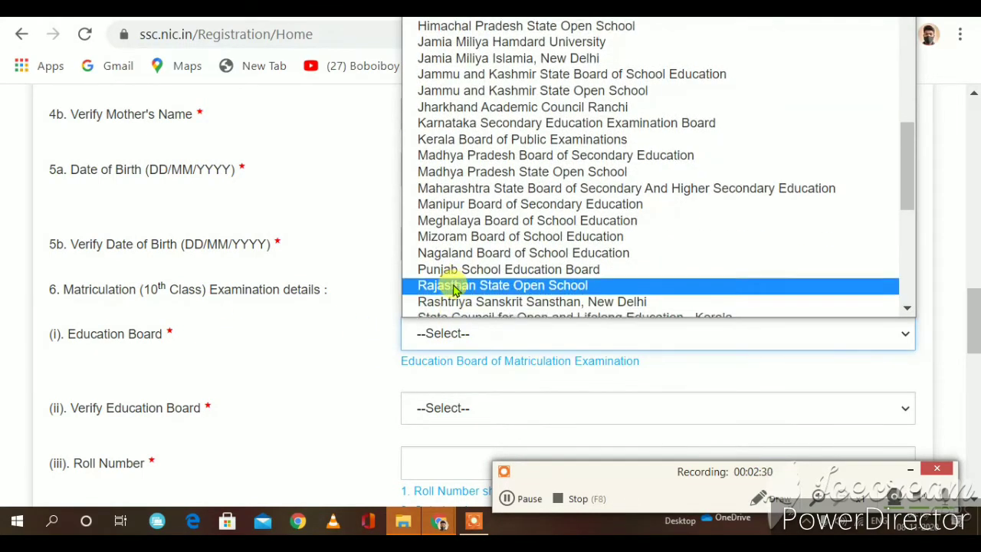
scroll(452, 285, down, 5)
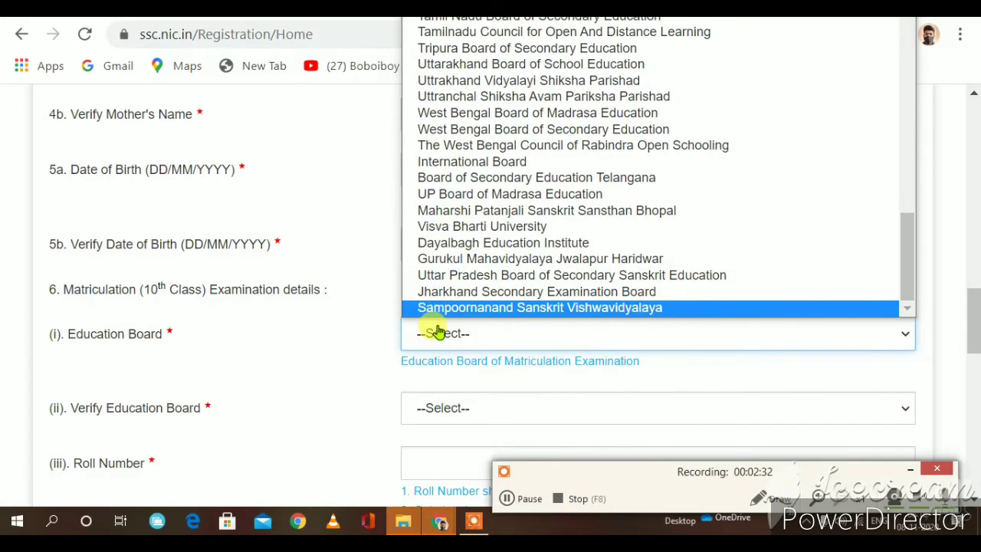
click(437, 331)
scroll(437, 329, down, 1)
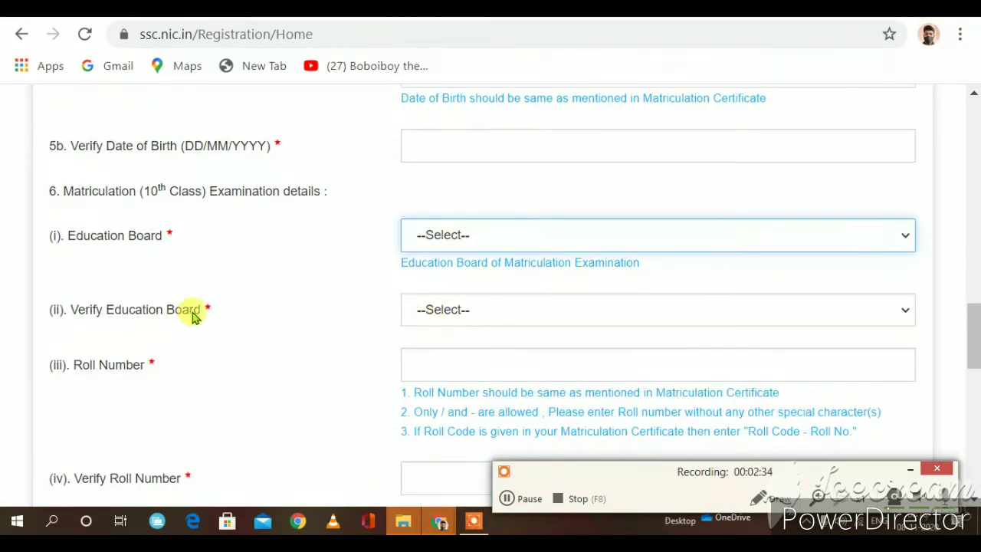
click(468, 311)
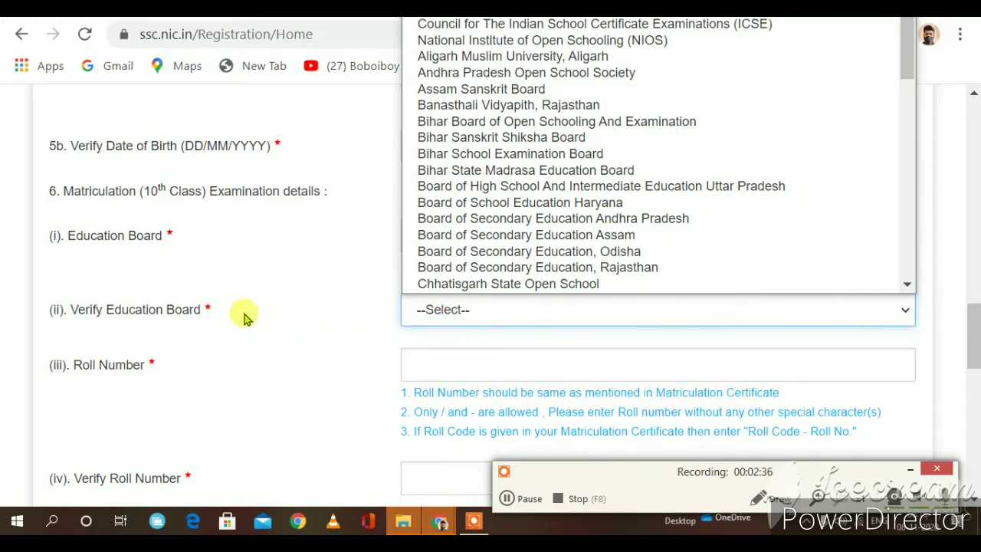
scroll(479, 272, down, 5)
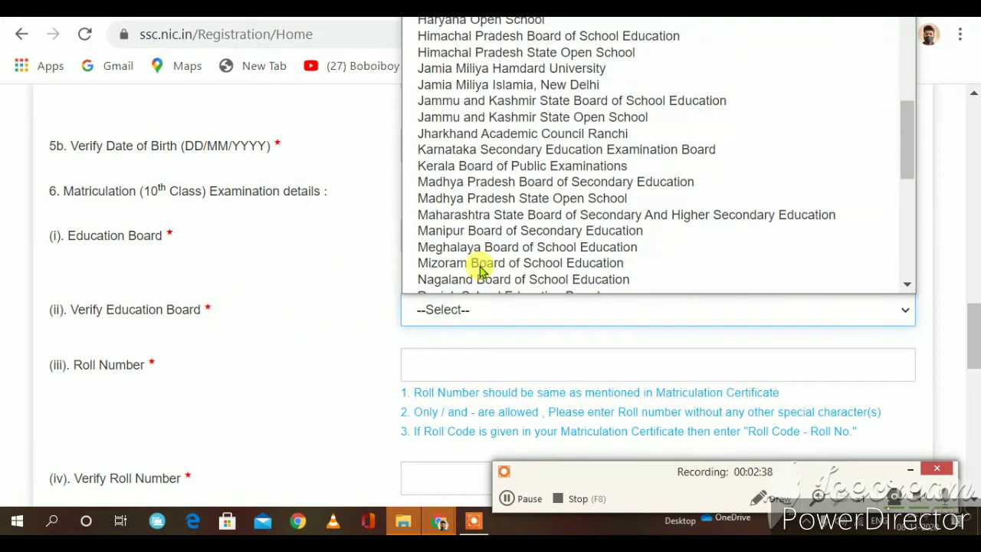
scroll(477, 268, down, 5)
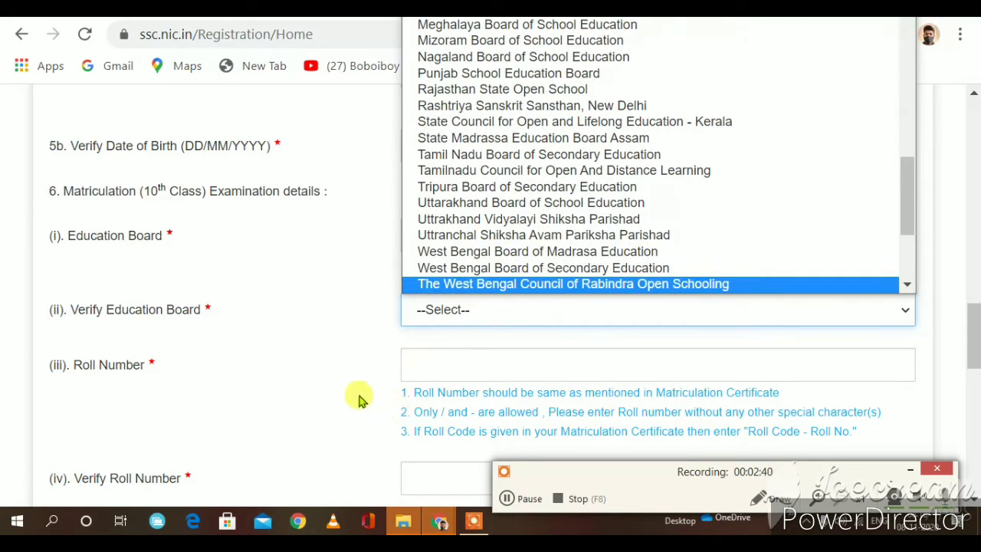
click(42, 394)
scroll(125, 367, down, 3)
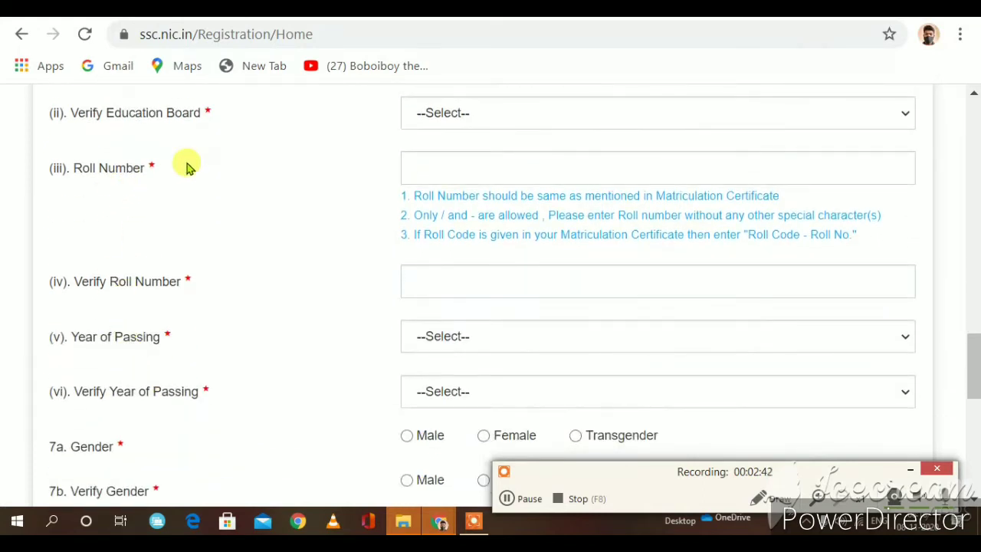
click(507, 165)
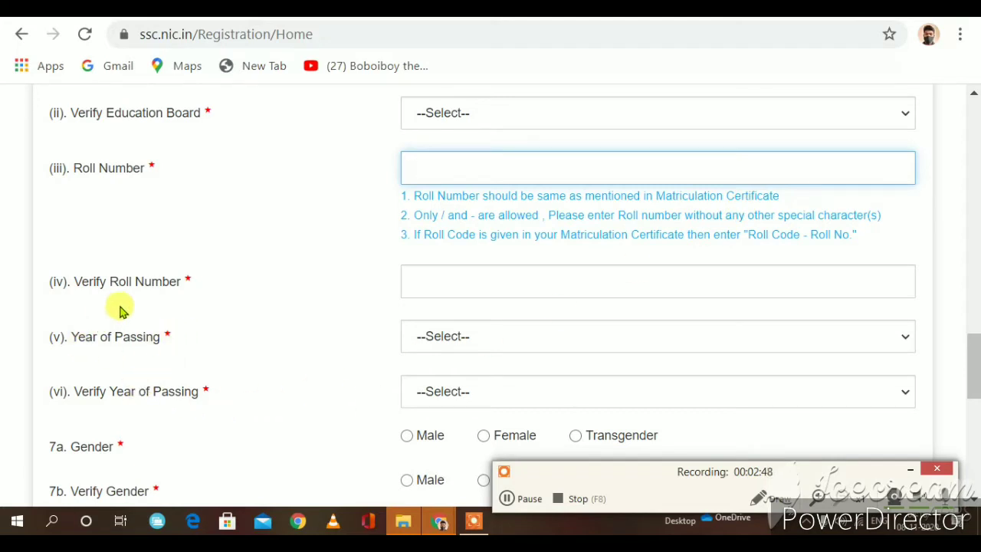
click(509, 275)
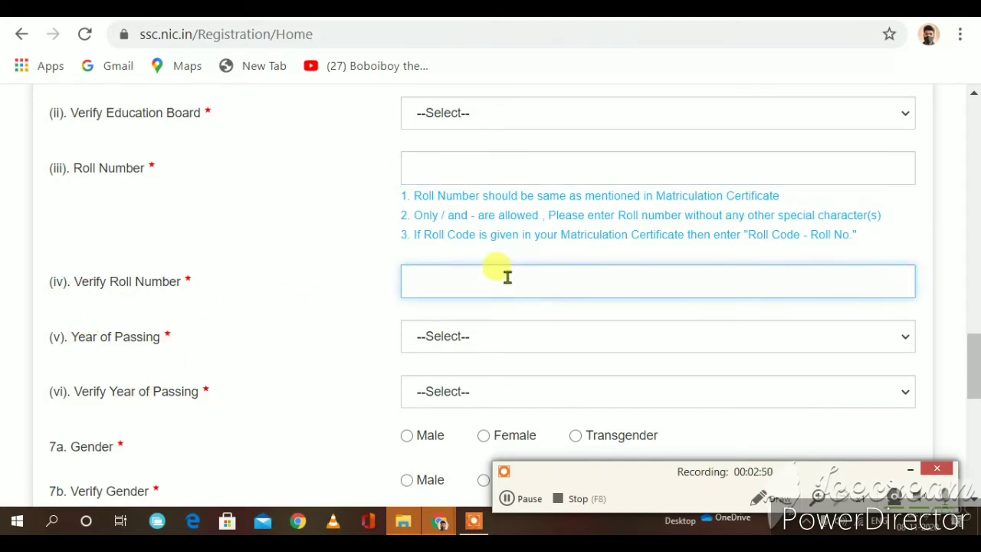
scroll(184, 379, down, 1)
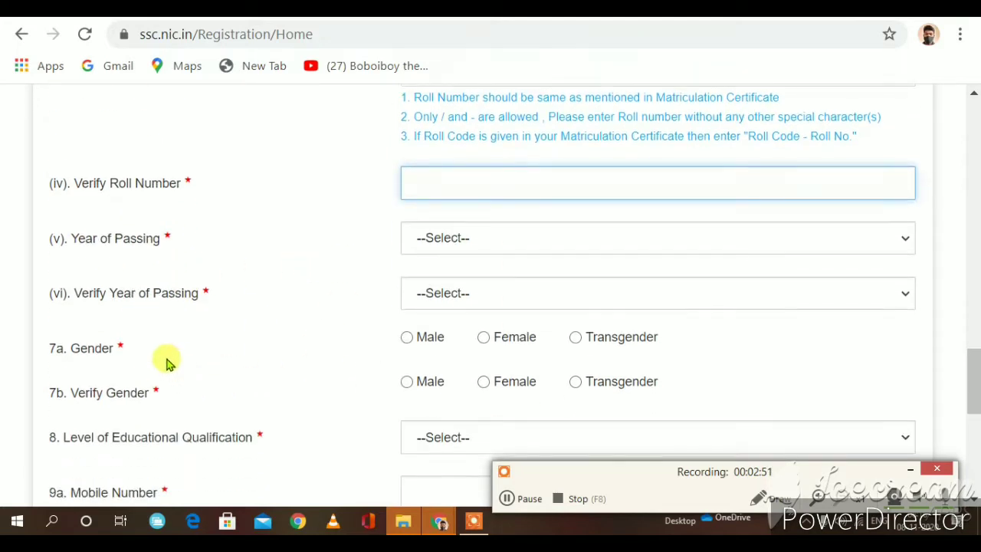
click(477, 238)
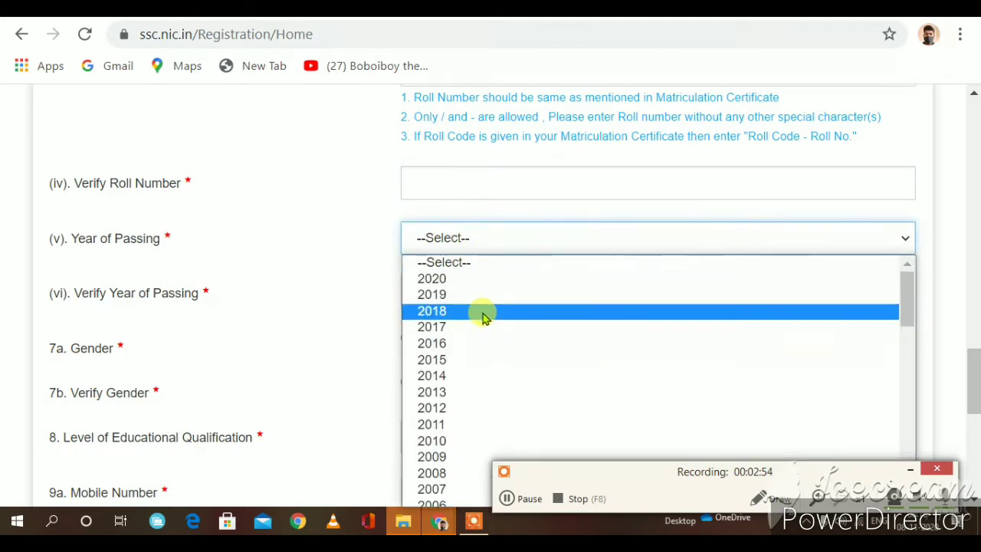
scroll(468, 331, down, 10)
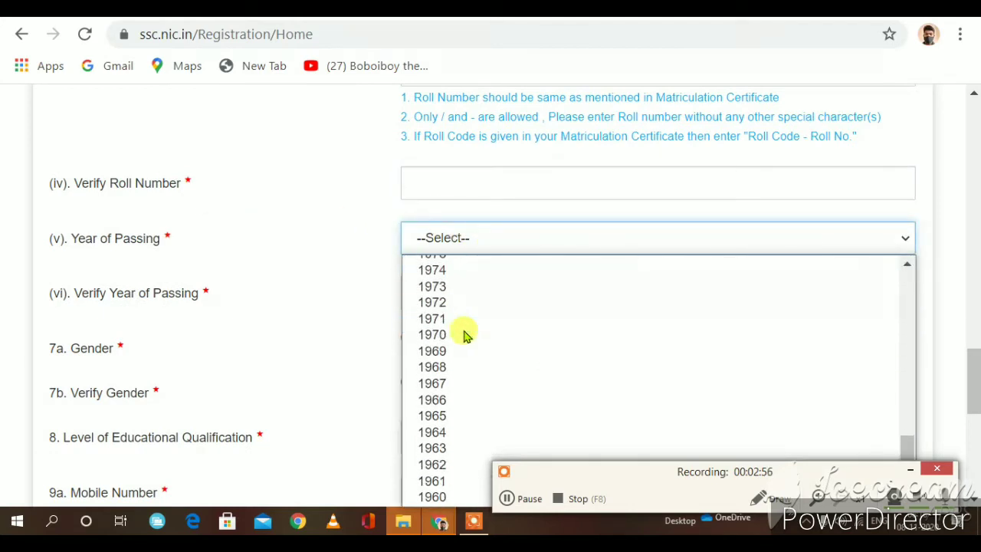
scroll(464, 334, up, 6)
scroll(463, 335, up, 4)
click(236, 306)
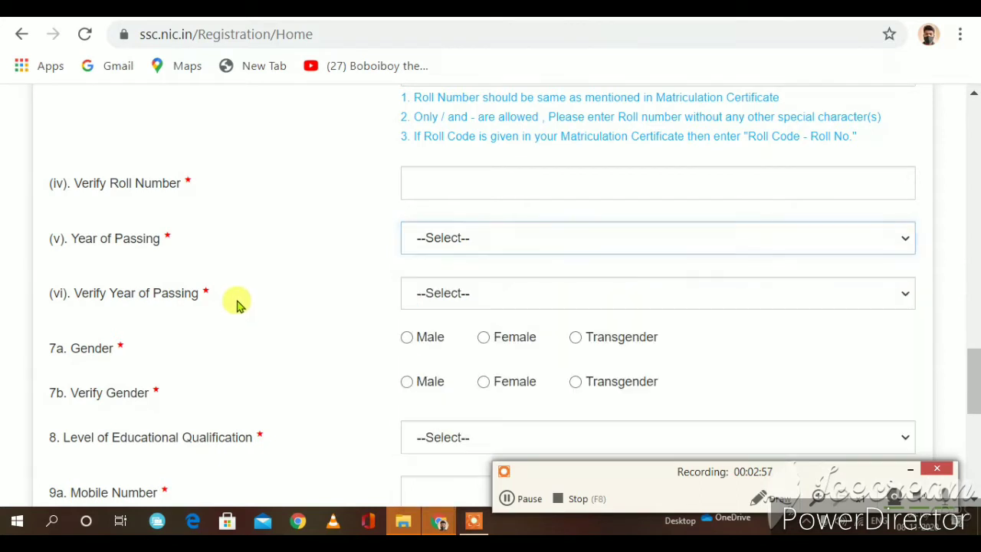
click(459, 306)
click(291, 329)
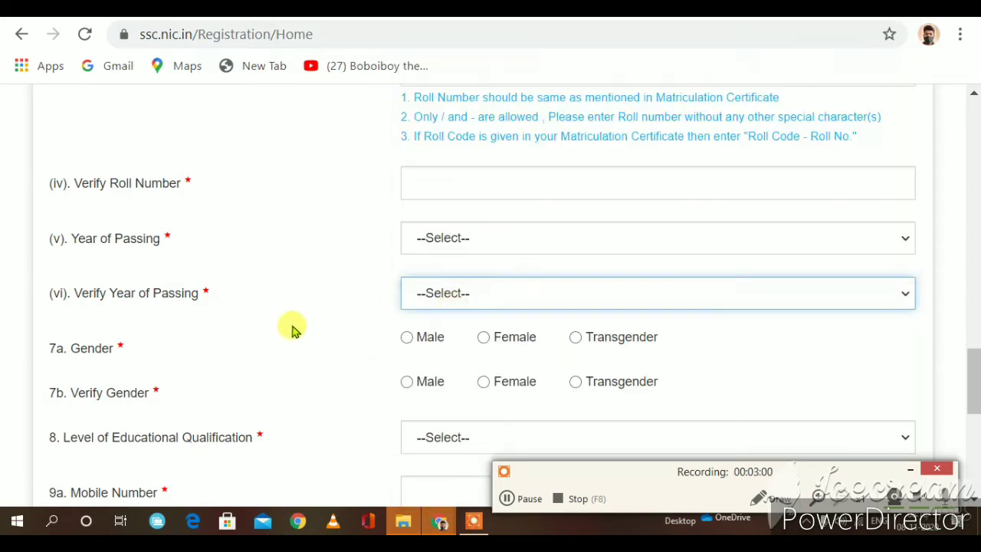
click(299, 331)
Step: Set gender to Female and qualification level to Graduation
click(406, 340)
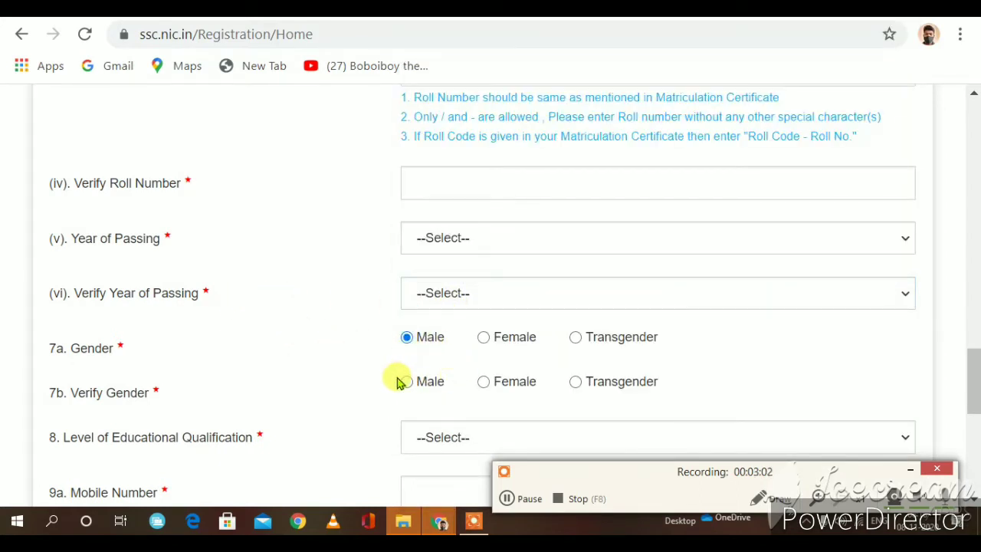
click(487, 340)
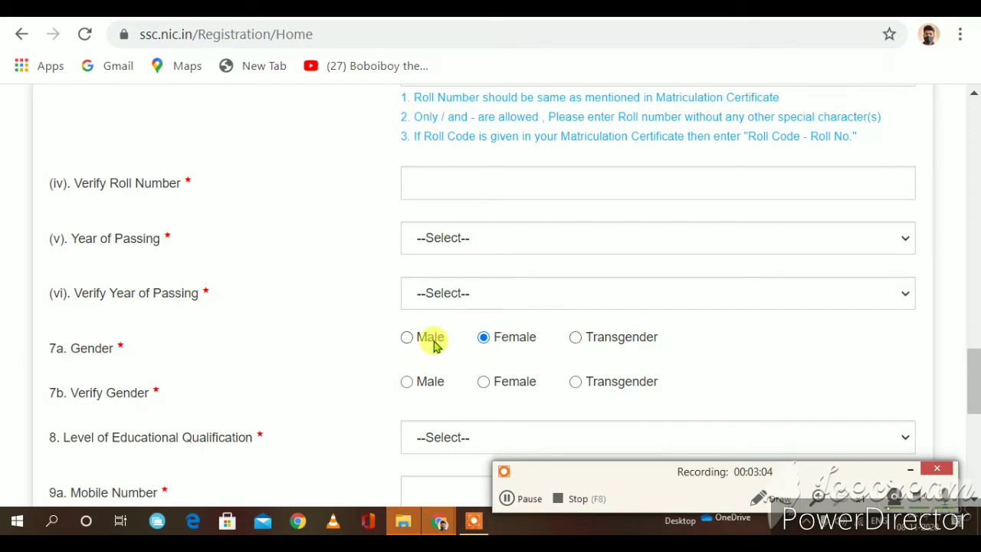
scroll(335, 440, down, 3)
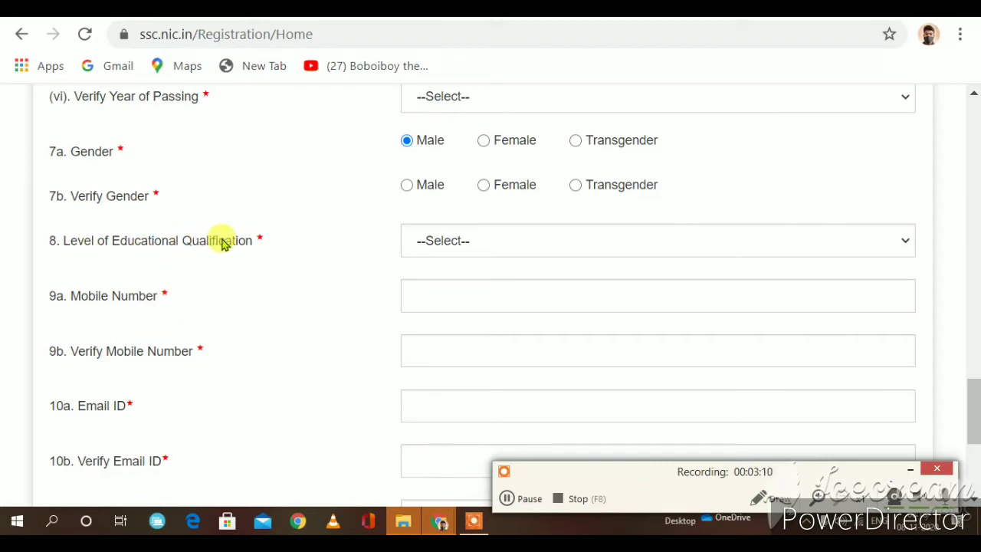
click(469, 244)
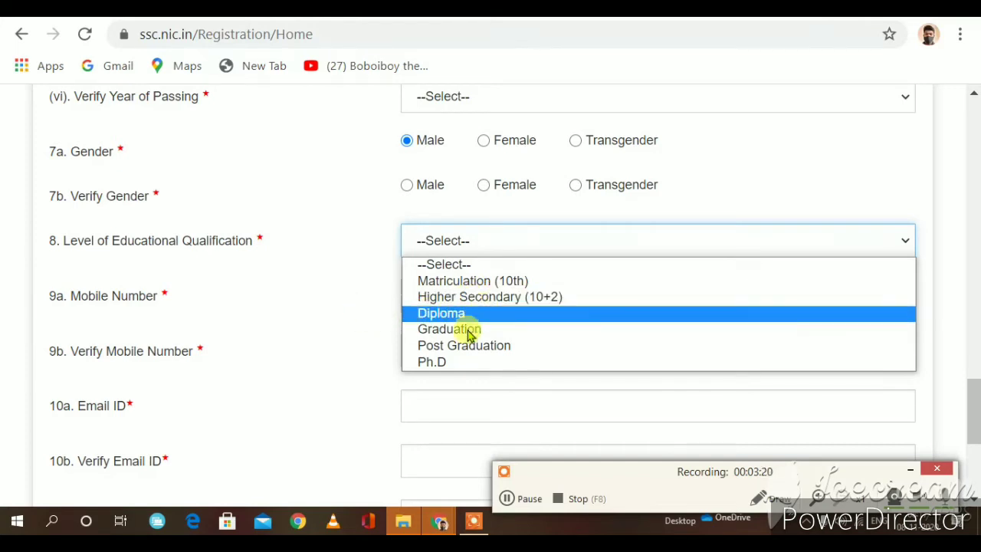
click(464, 331)
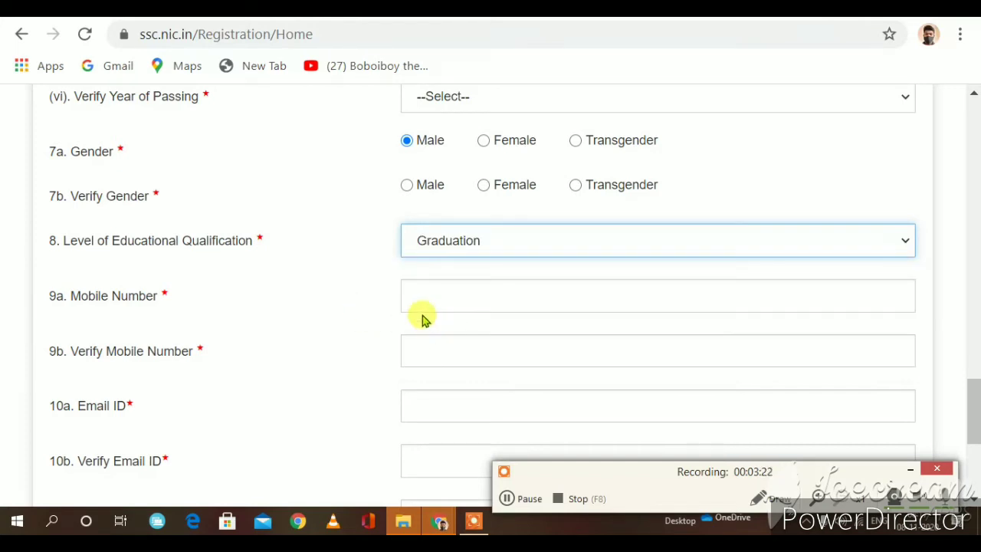
Step: Pass through the mobile number, email ID and their verification fields
click(462, 304)
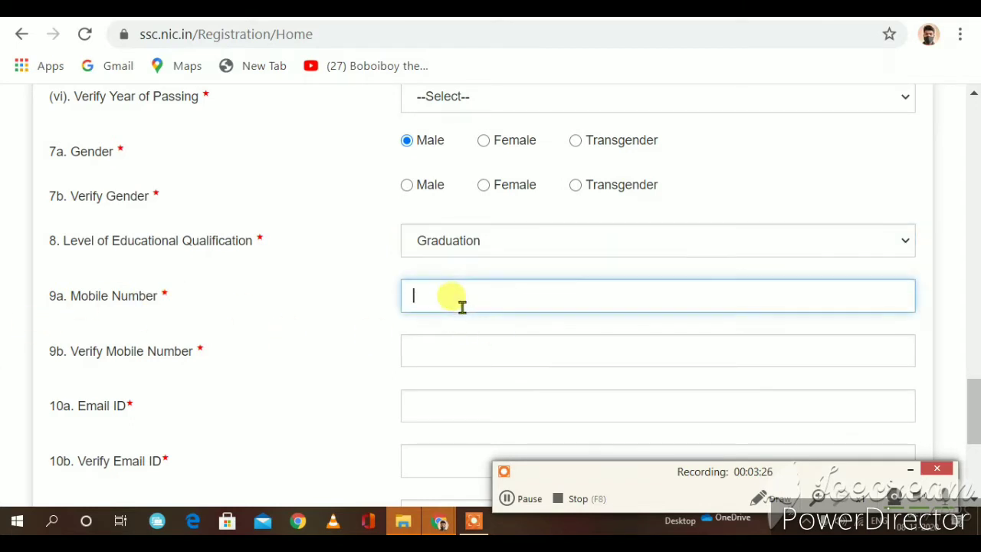
click(436, 350)
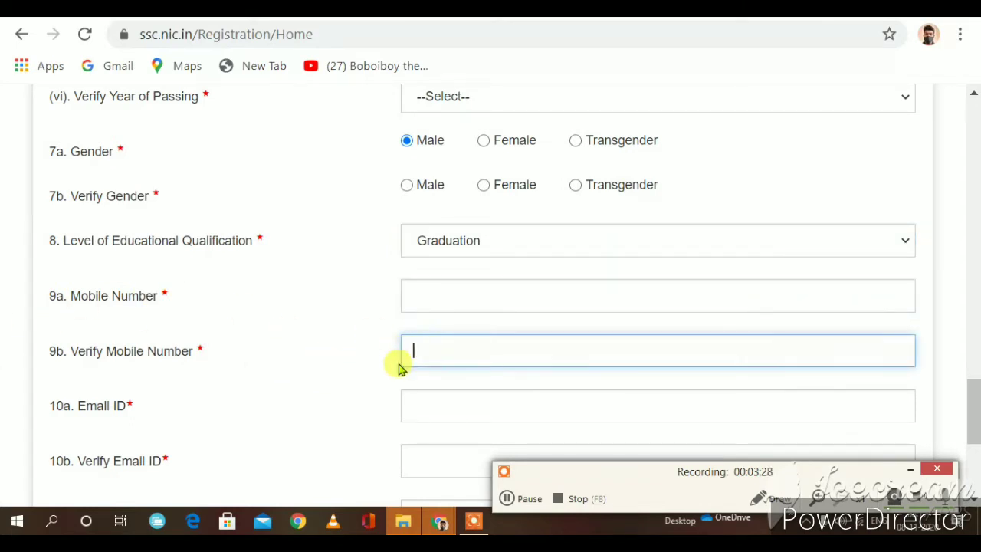
scroll(399, 368, down, 1)
click(404, 310)
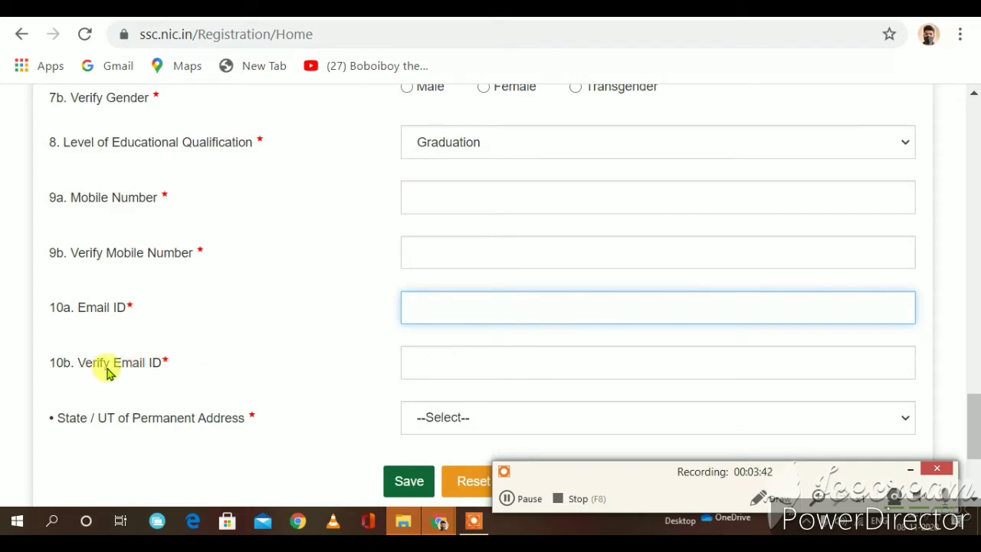
click(460, 361)
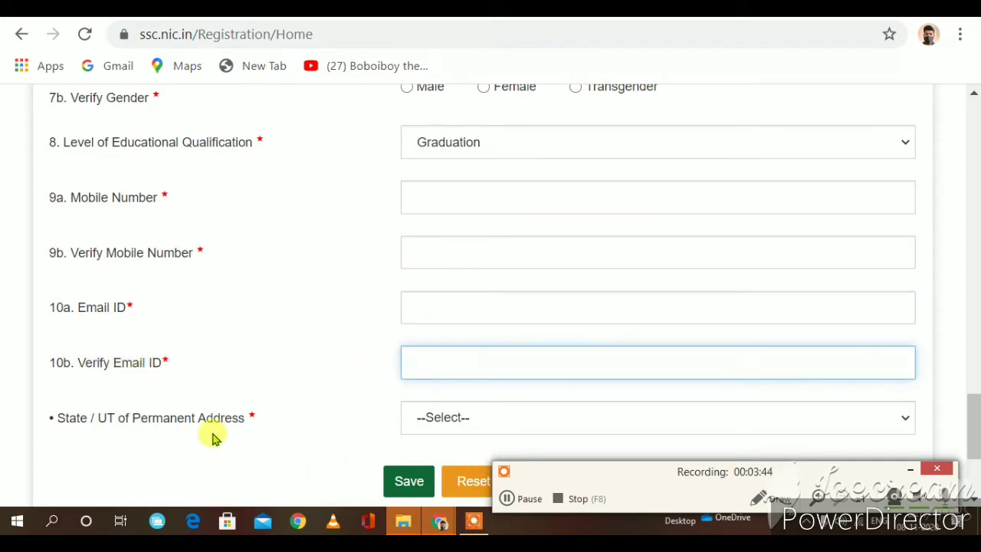
scroll(214, 431, down, 1)
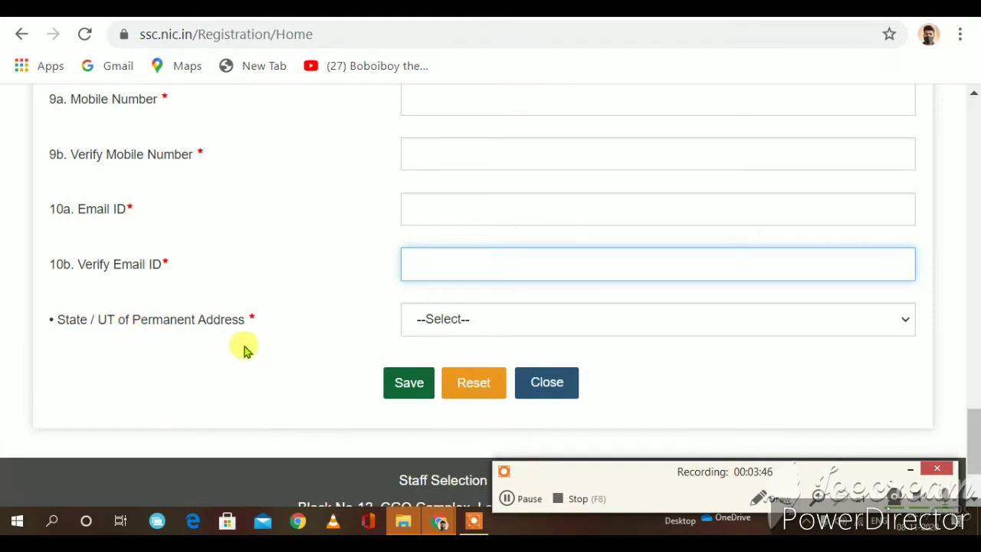
Step: Choose Odisha as the State / UT of Permanent Address
click(518, 336)
scroll(521, 295, down, 4)
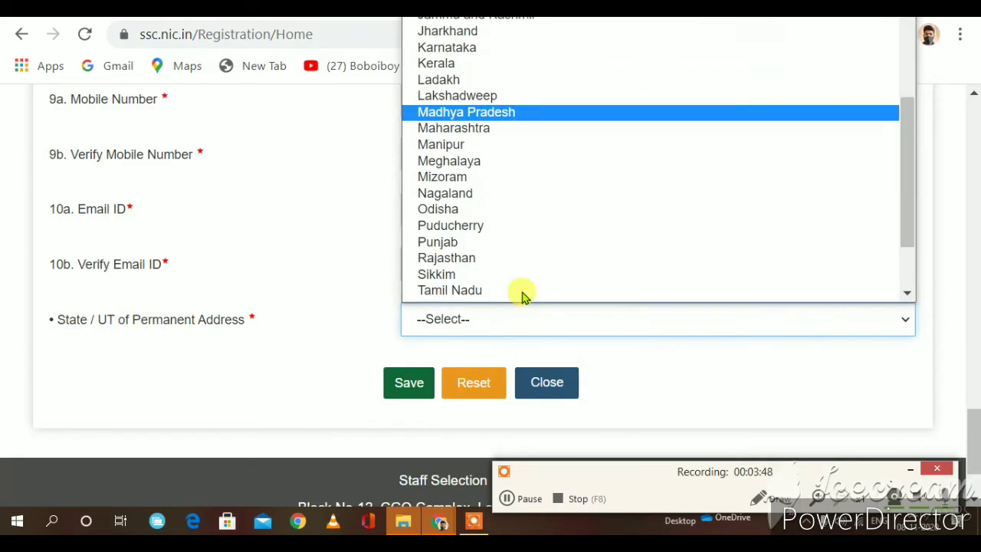
click(441, 130)
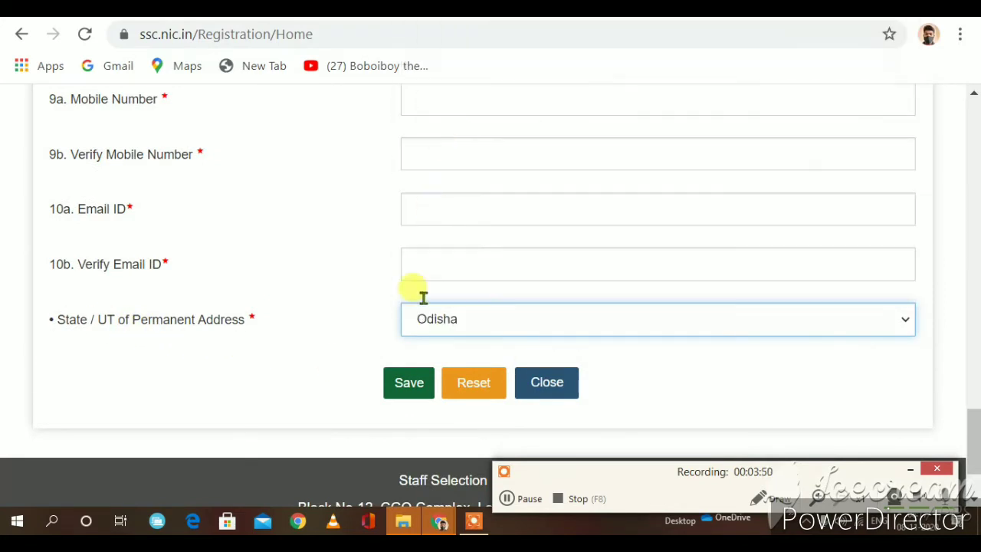
scroll(368, 390, up, 1)
scroll(372, 361, up, 15)
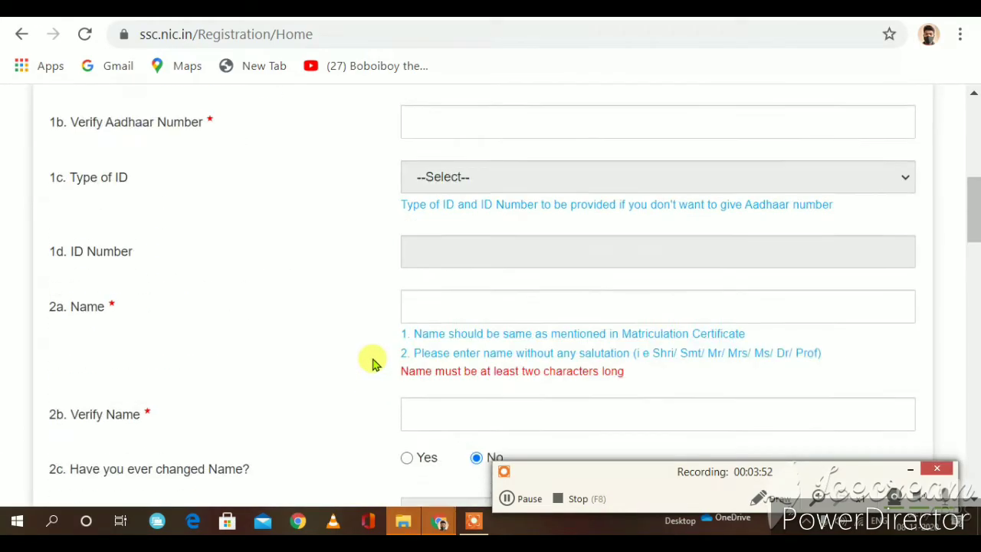
scroll(503, 376, down, 5)
scroll(493, 459, up, 6)
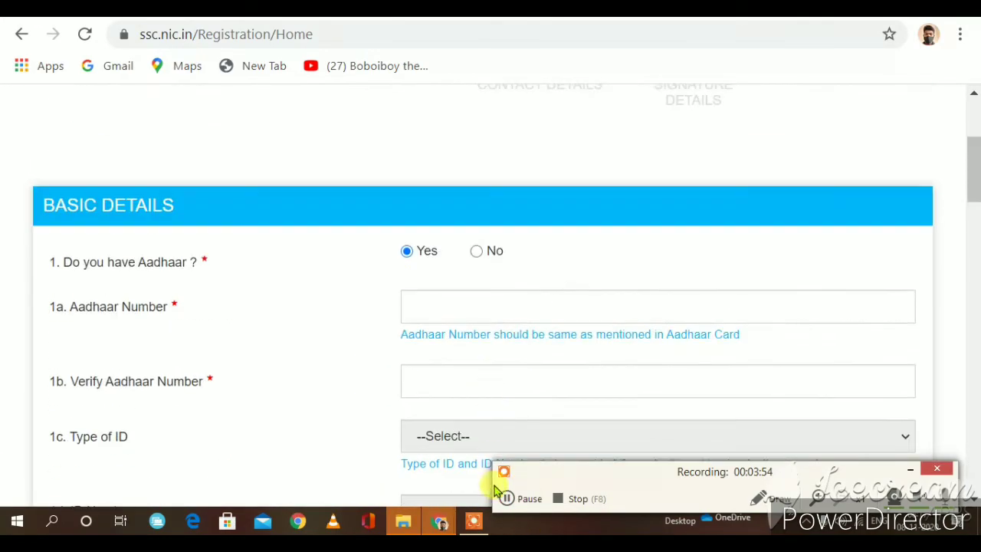
scroll(482, 414, down, 8)
scroll(472, 402, down, 15)
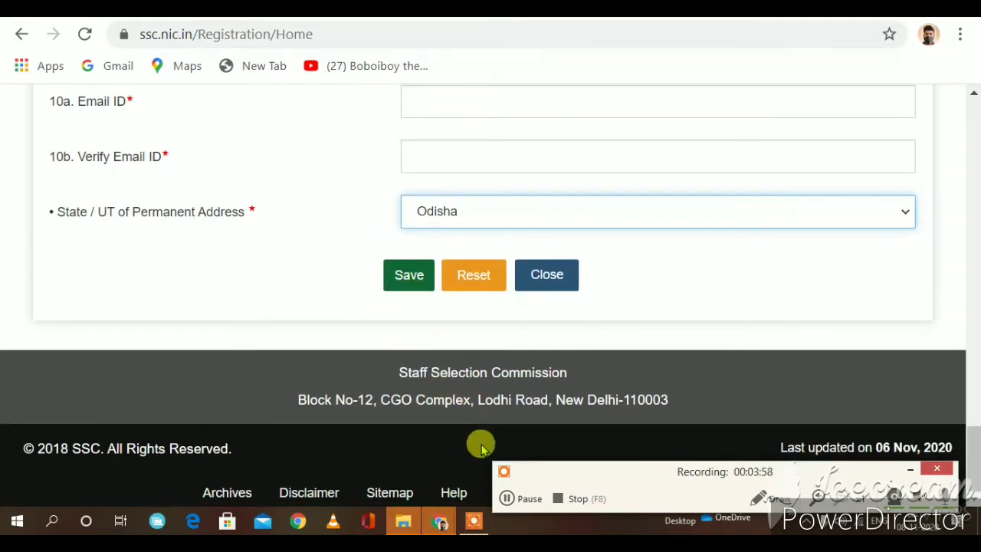
Step: Review the filled registration form and Save it, bringing up the mobile/email confirmation
click(506, 498)
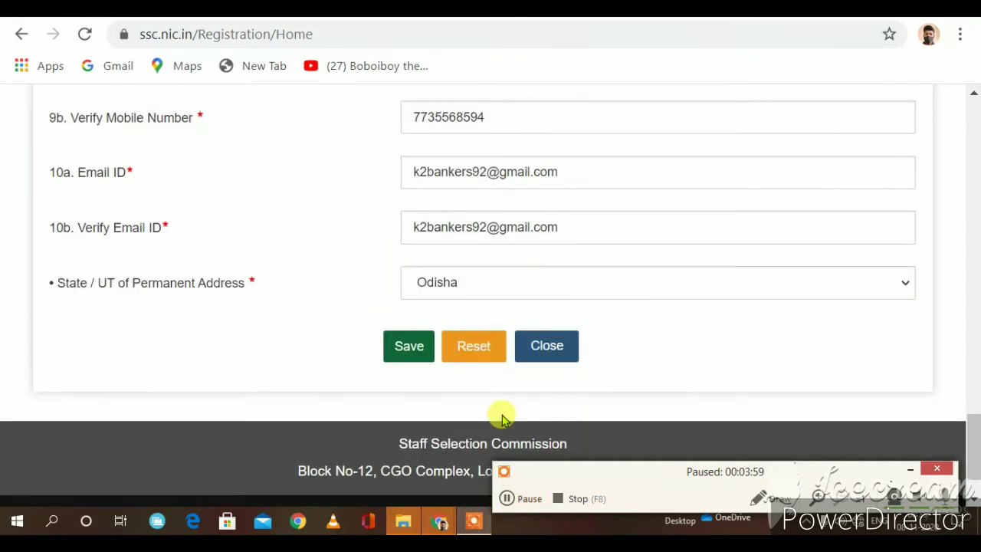
scroll(501, 416, up, 15)
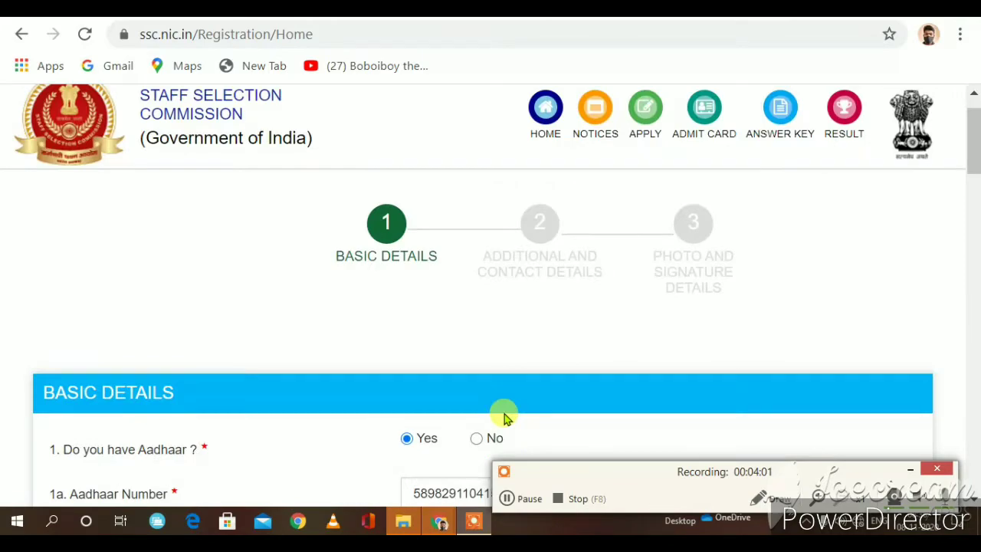
scroll(504, 416, down, 5)
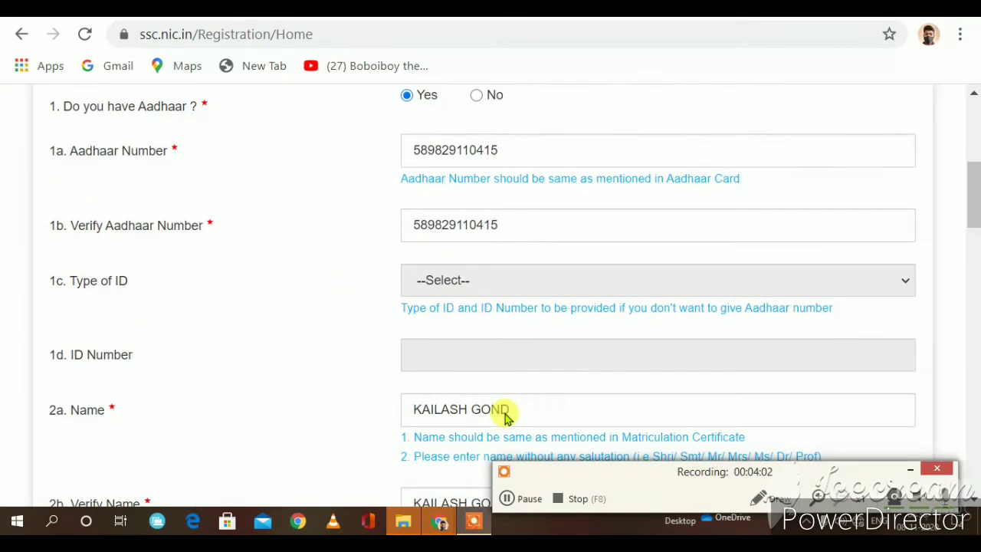
scroll(506, 414, down, 18)
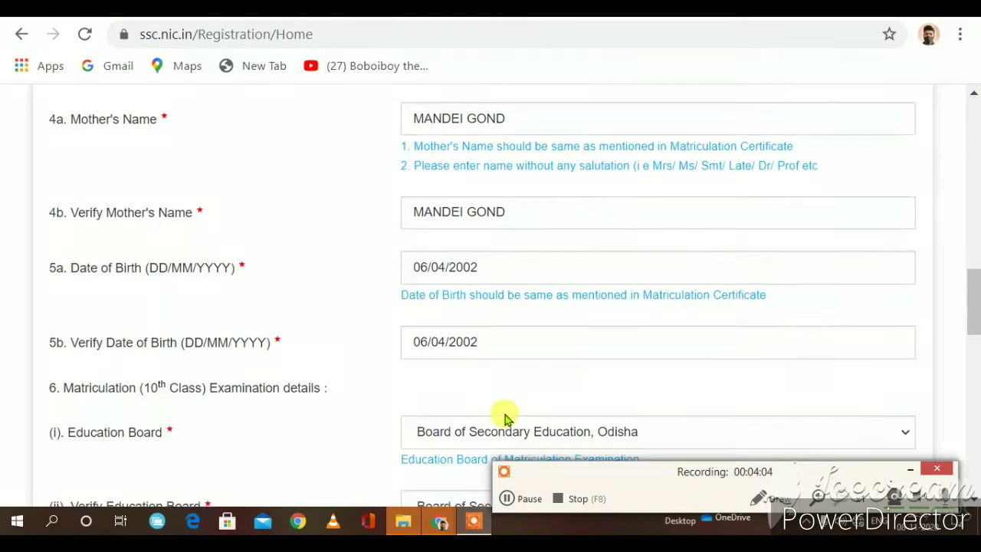
scroll(501, 429, down, 3)
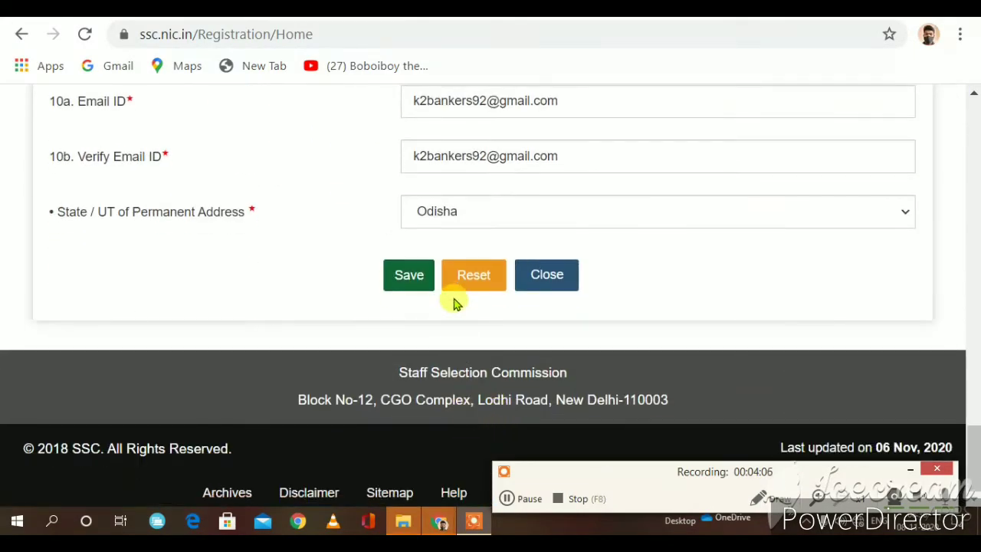
click(414, 283)
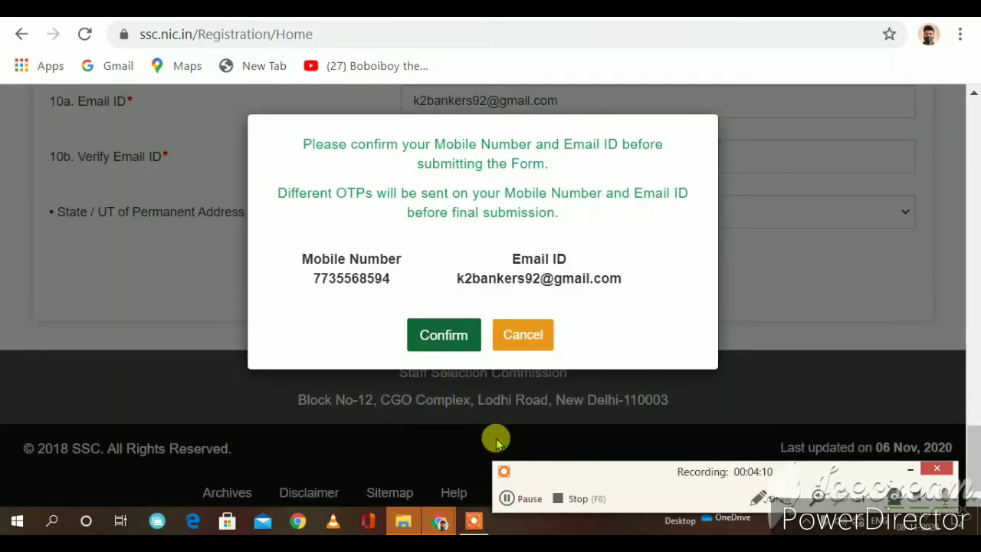
Step: Confirm mobile and email, retry Save after 'Server is busy', then close the 'Basic Details are saved' notice
click(444, 337)
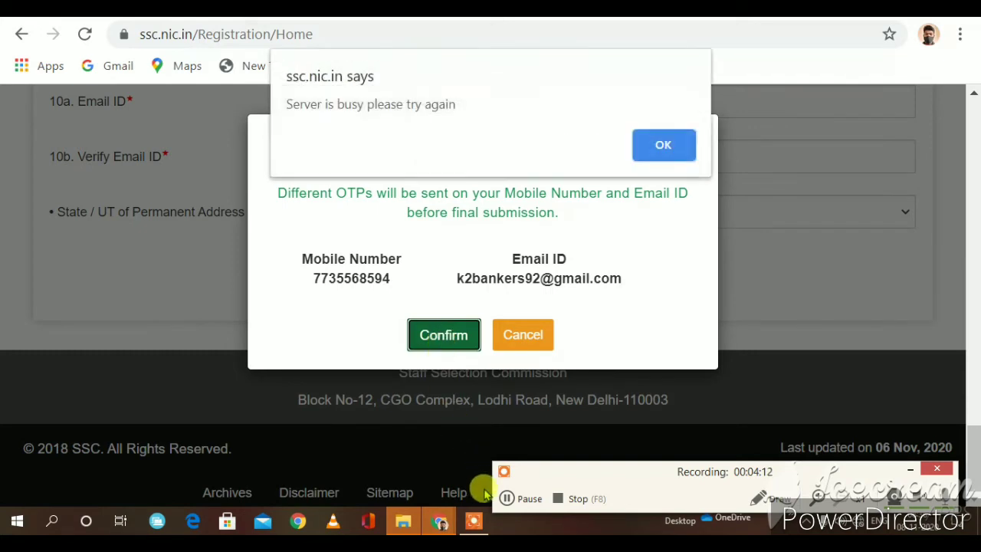
click(681, 160)
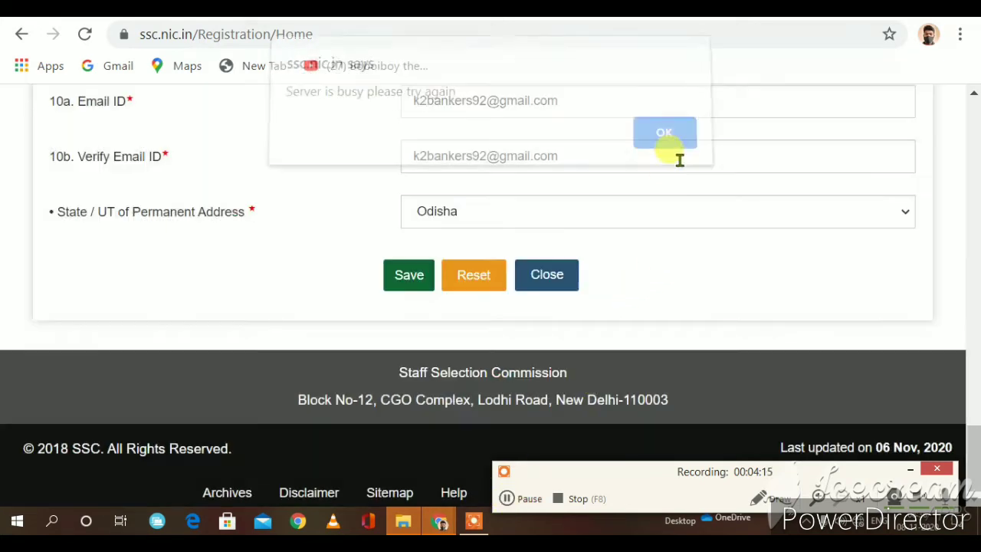
click(511, 498)
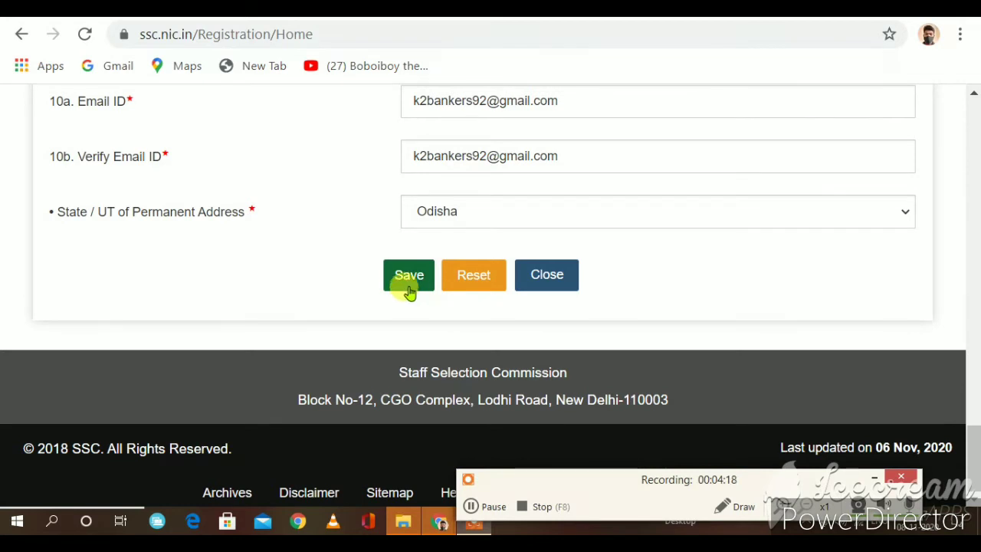
click(409, 285)
click(440, 335)
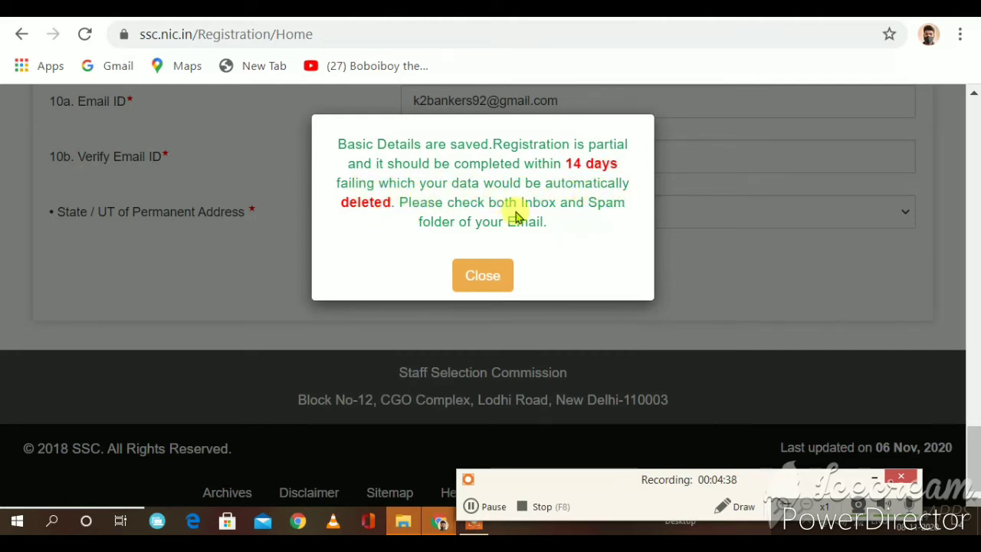
click(491, 275)
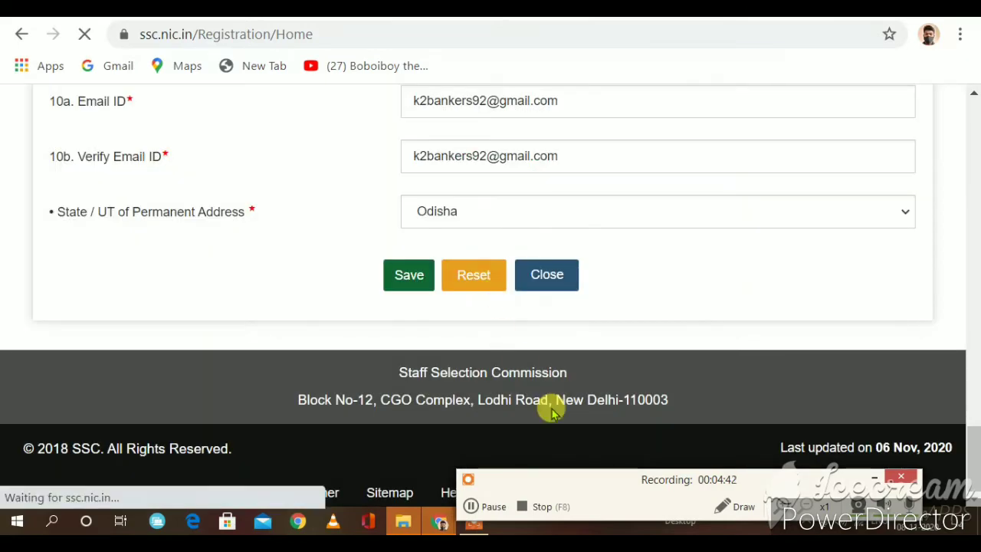
Step: Highlight the newly issued registration number on the confirmation page, then deselect it
click(478, 508)
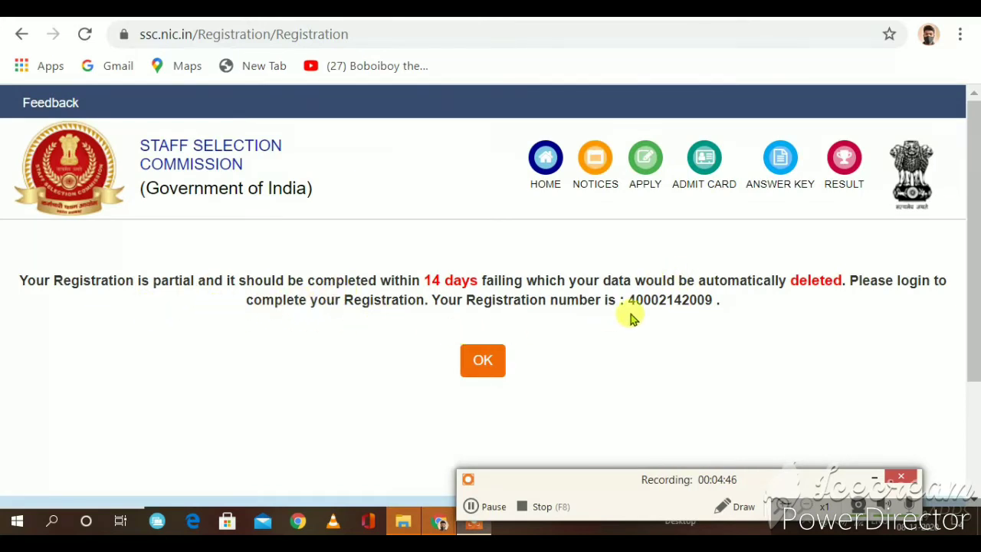
drag(628, 300, 714, 302)
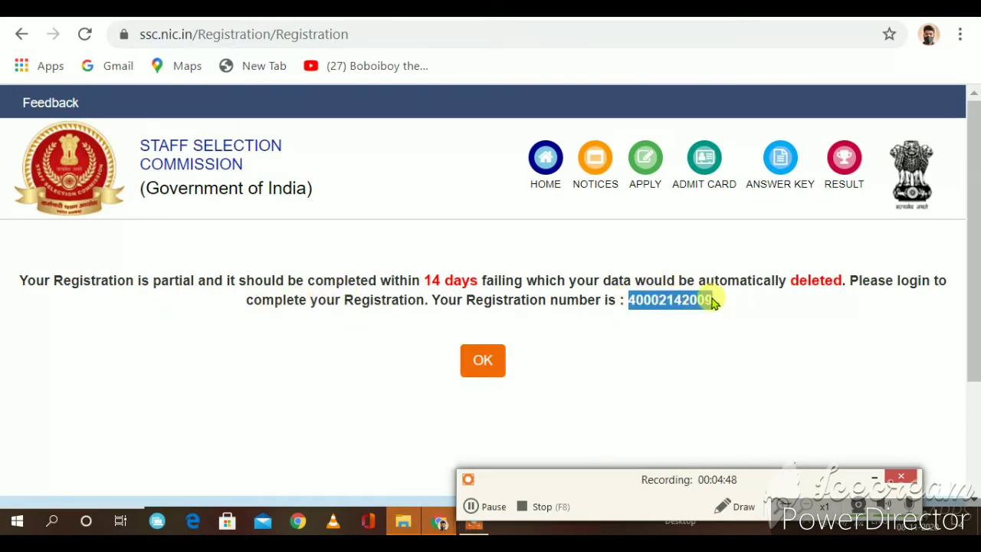
click(797, 314)
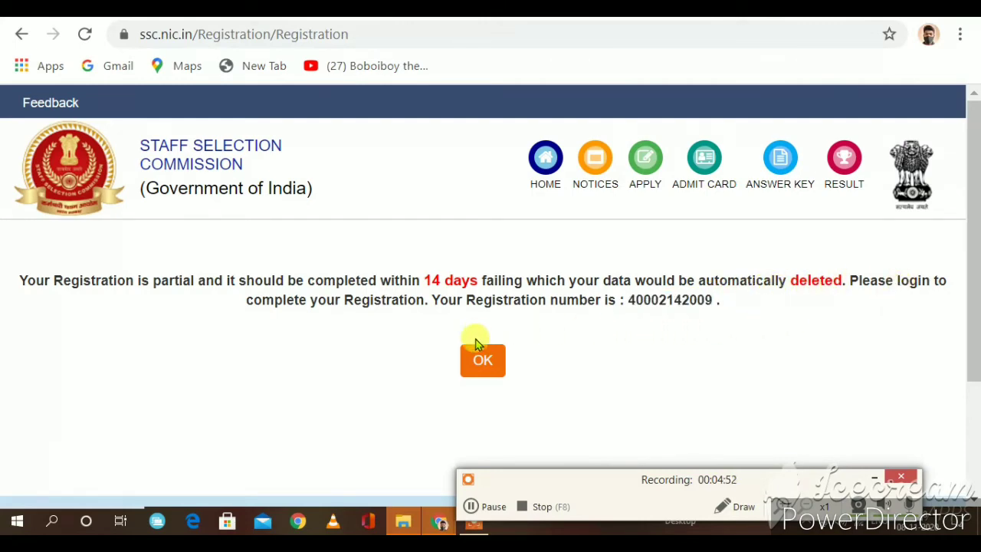
Step: Acknowledge the registration message and log in with the registration number, password and captcha
click(491, 369)
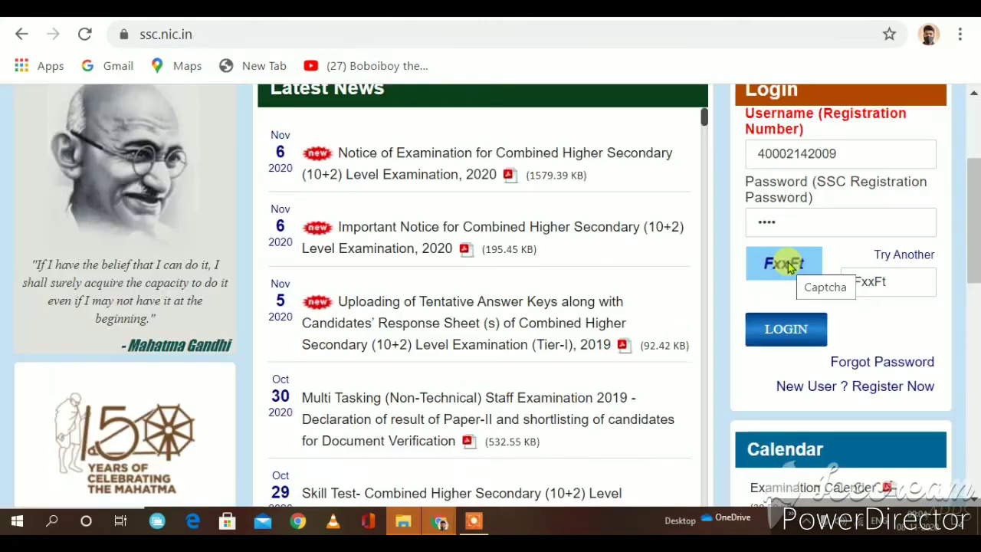
scroll(787, 261, down, 2)
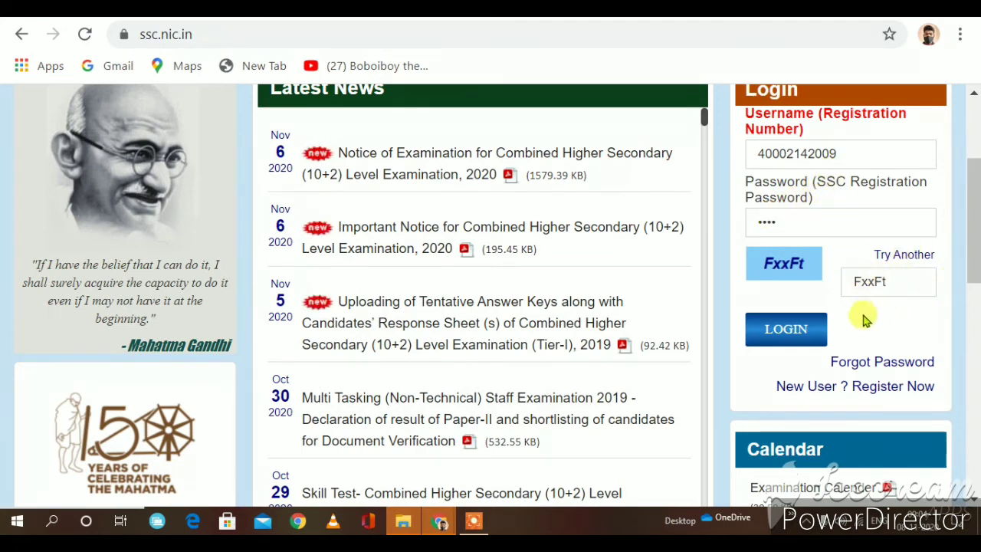
click(783, 338)
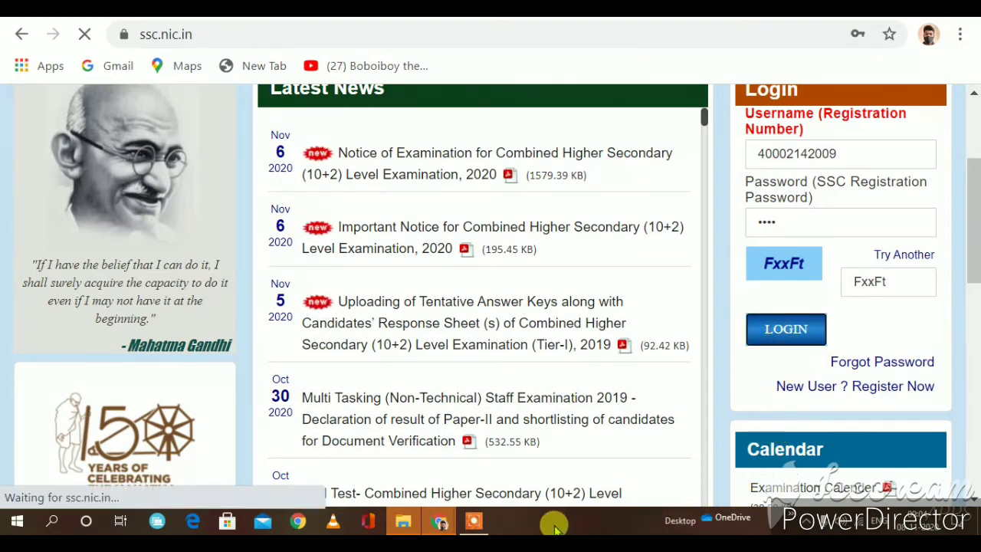
click(477, 523)
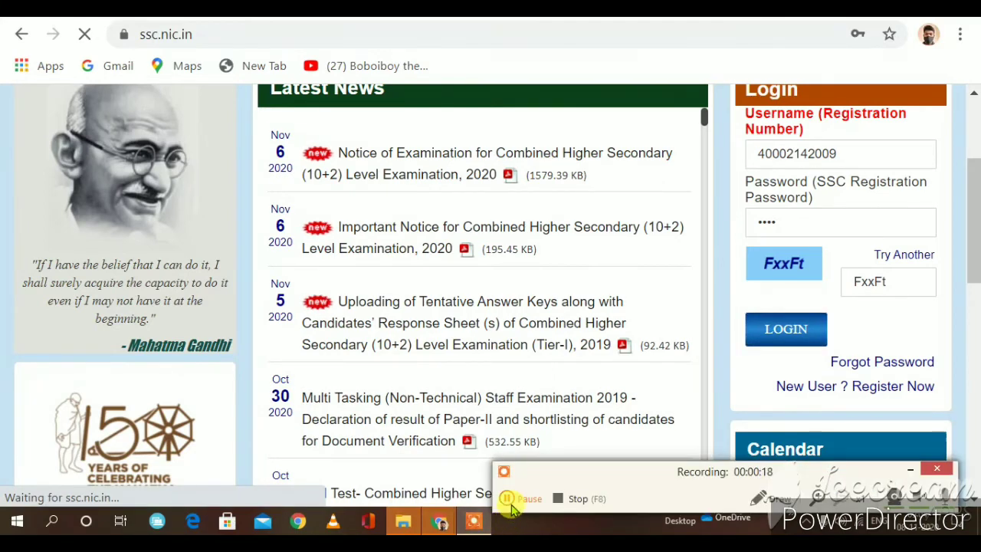
Step: Submit the Change Password form with the new SSC account password
click(509, 500)
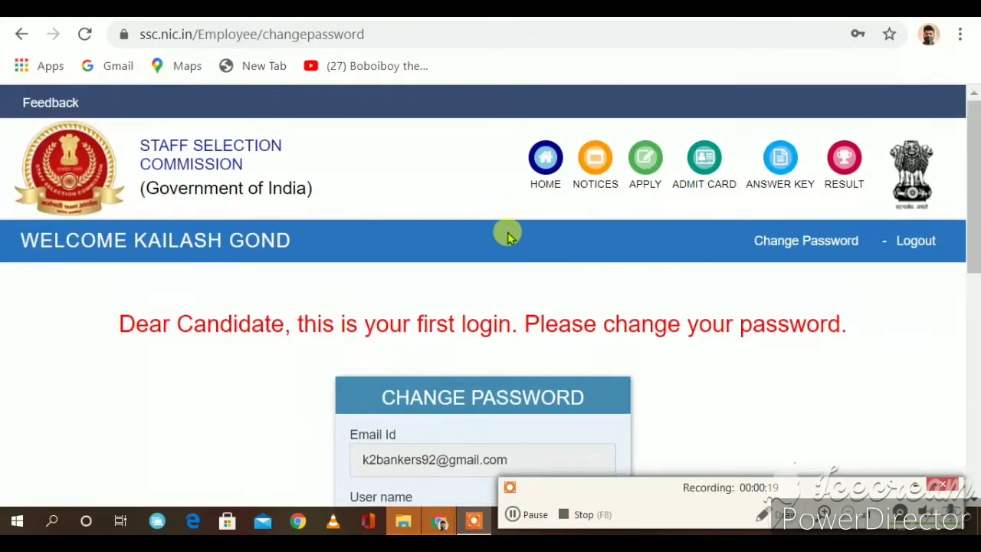
scroll(498, 295, down, 6)
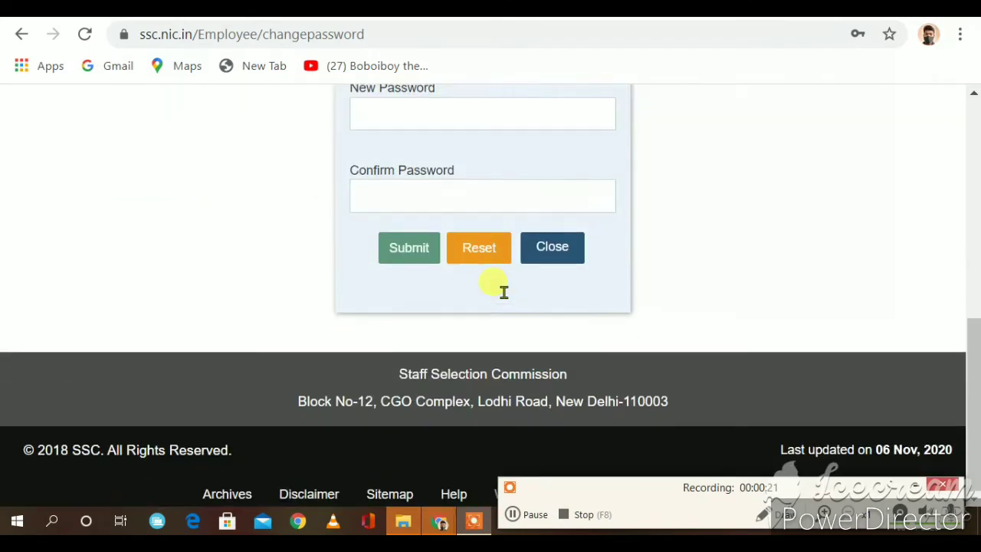
scroll(503, 292, up, 5)
scroll(373, 316, down, 1)
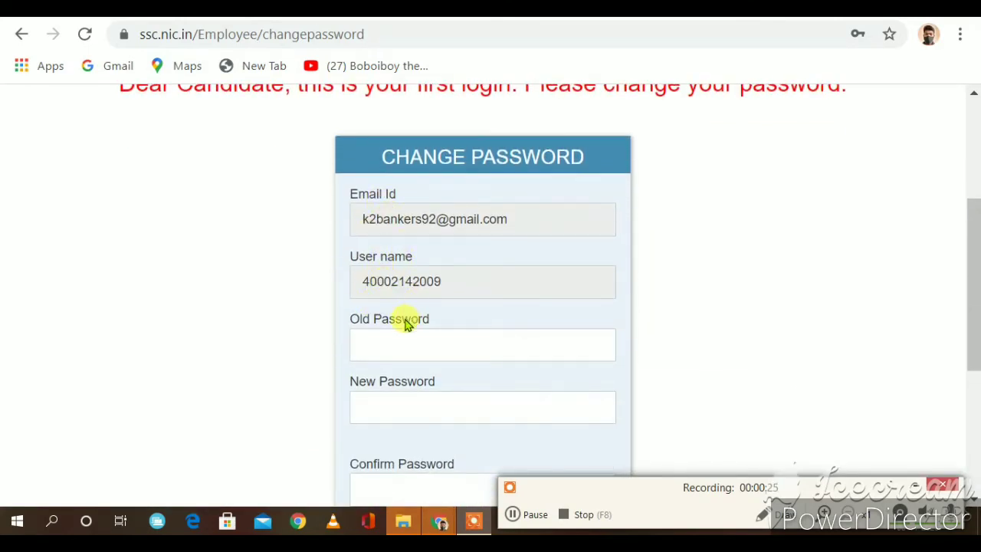
scroll(390, 340, down, 1)
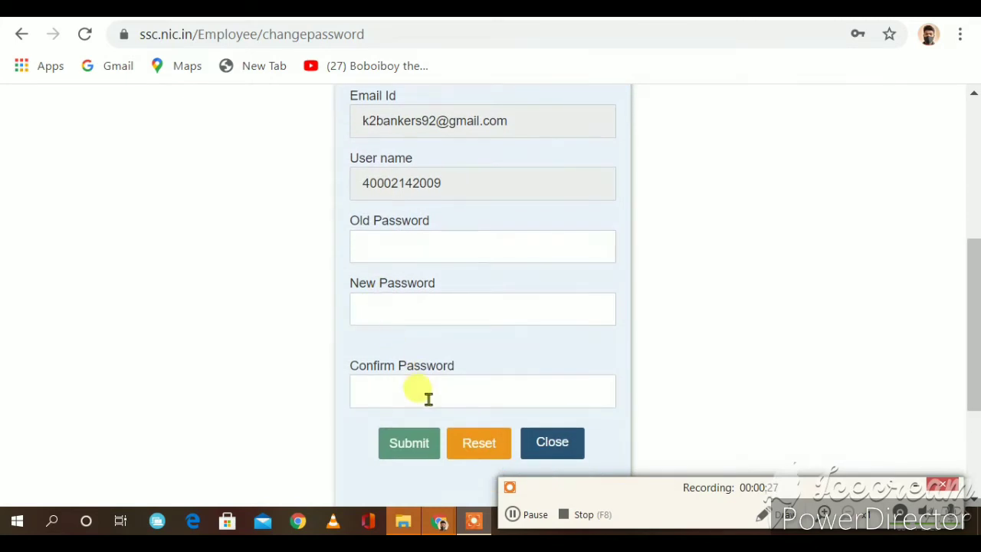
scroll(445, 291, down, 1)
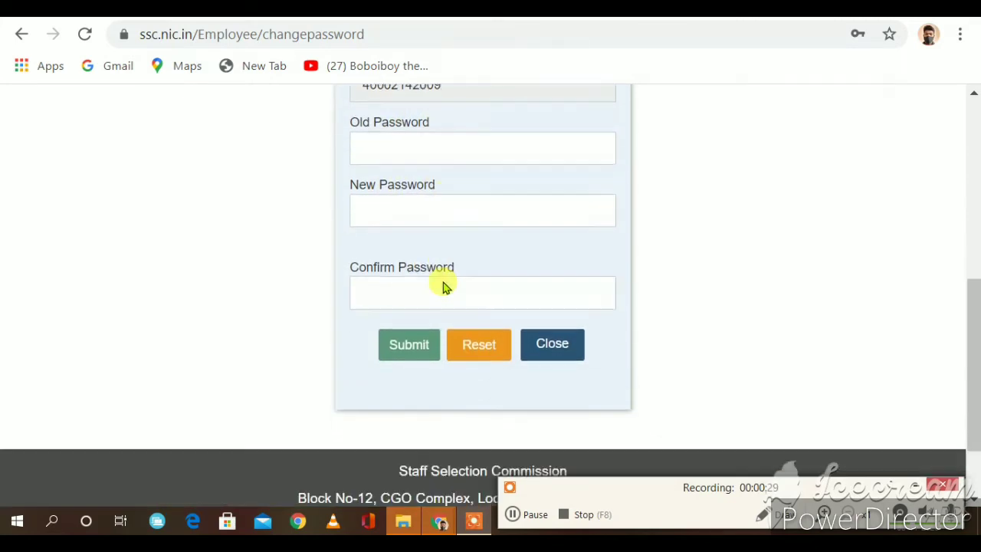
scroll(442, 282, up, 1)
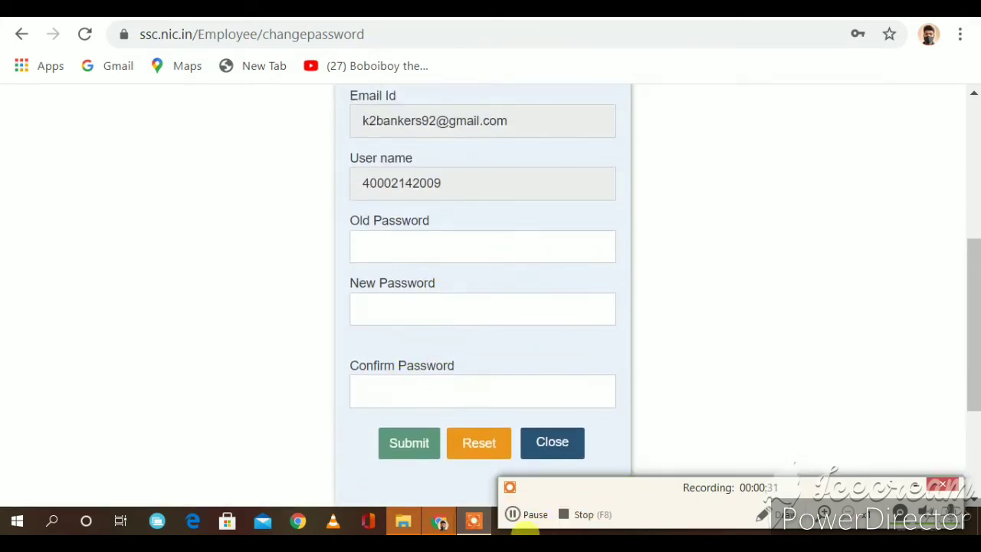
click(514, 514)
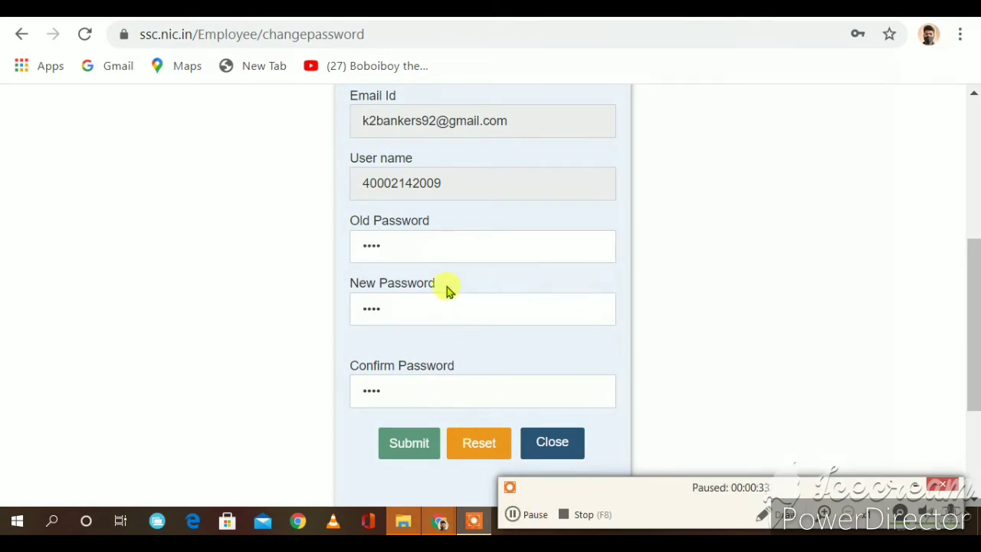
scroll(449, 287, down, 1)
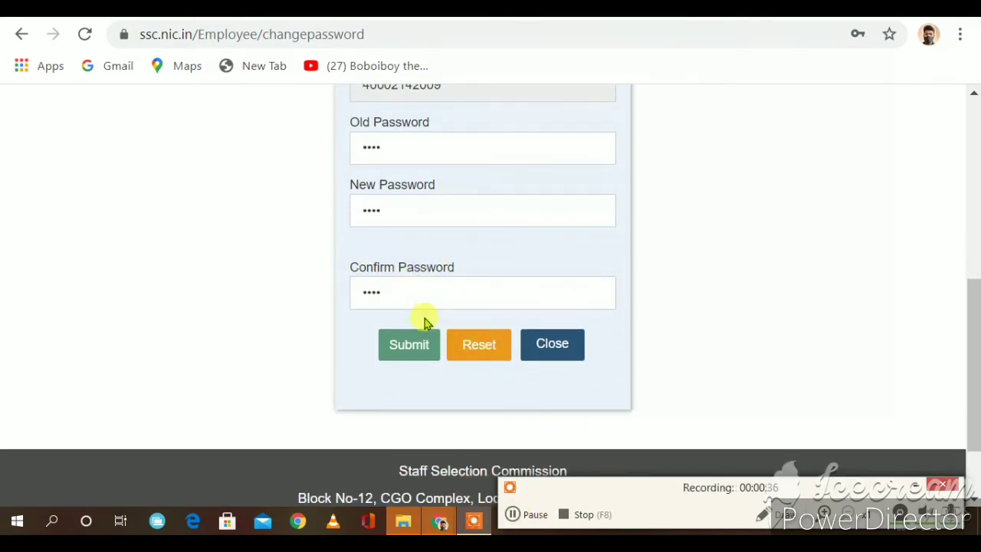
scroll(459, 322, up, 4)
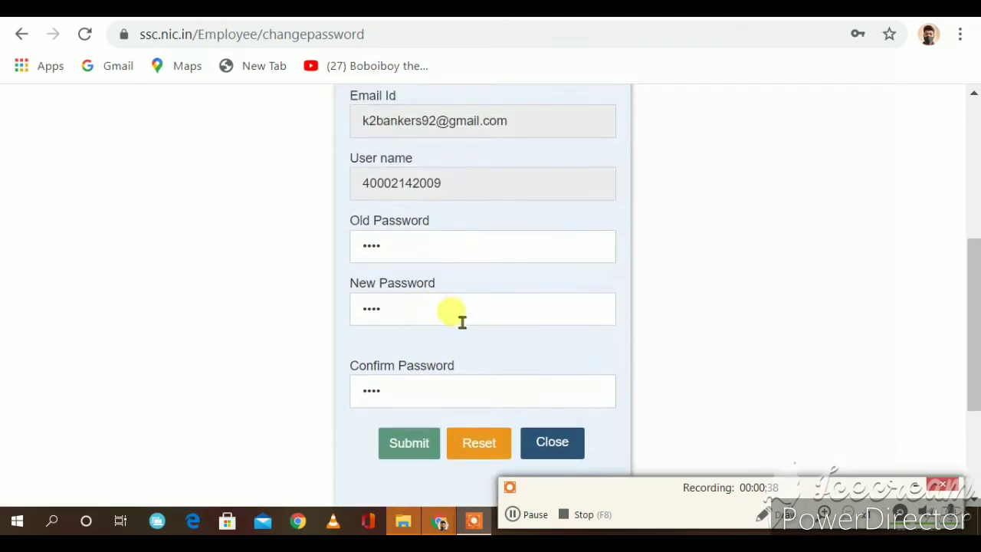
scroll(465, 323, down, 1)
scroll(466, 325, down, 6)
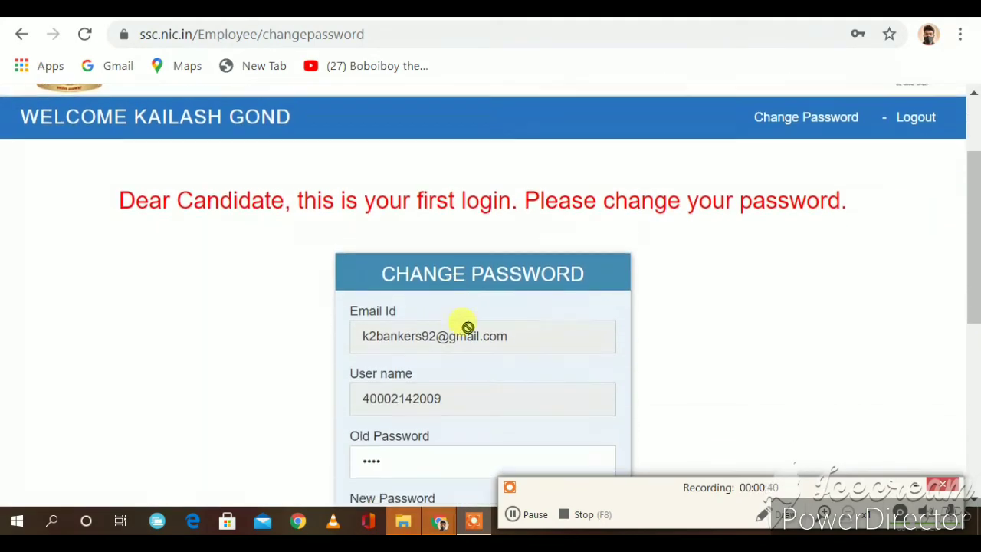
click(512, 515)
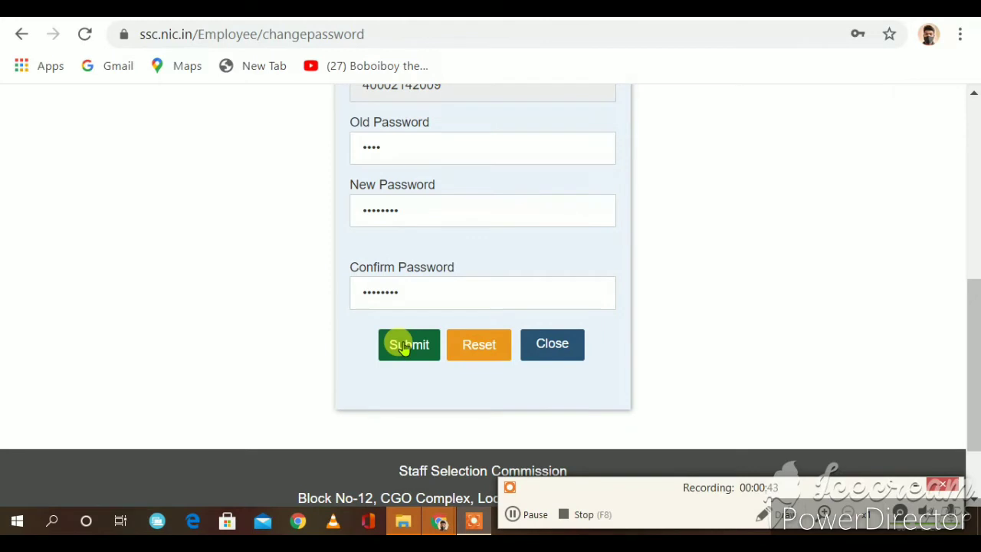
click(404, 345)
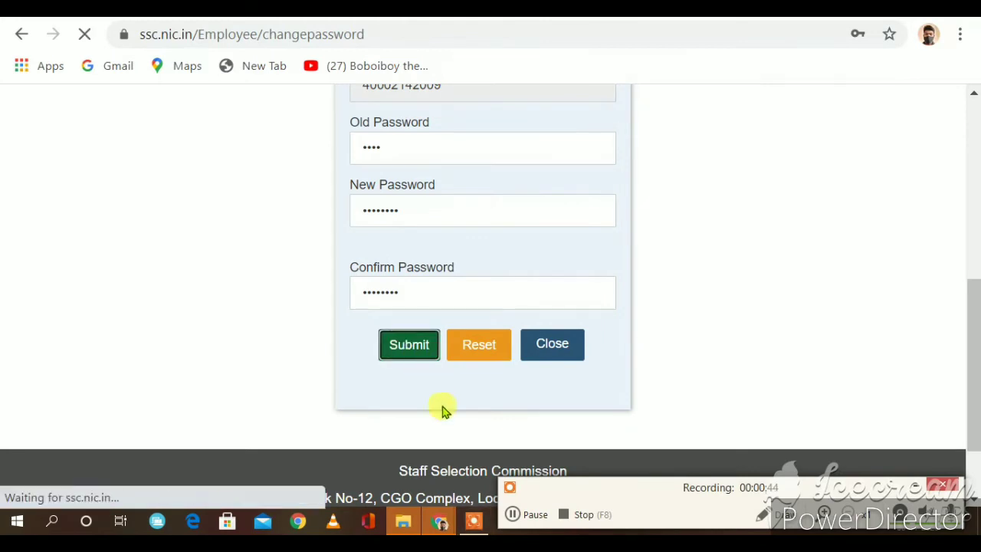
Step: Save the new password in Chrome and close the password-changed confirmation
click(516, 521)
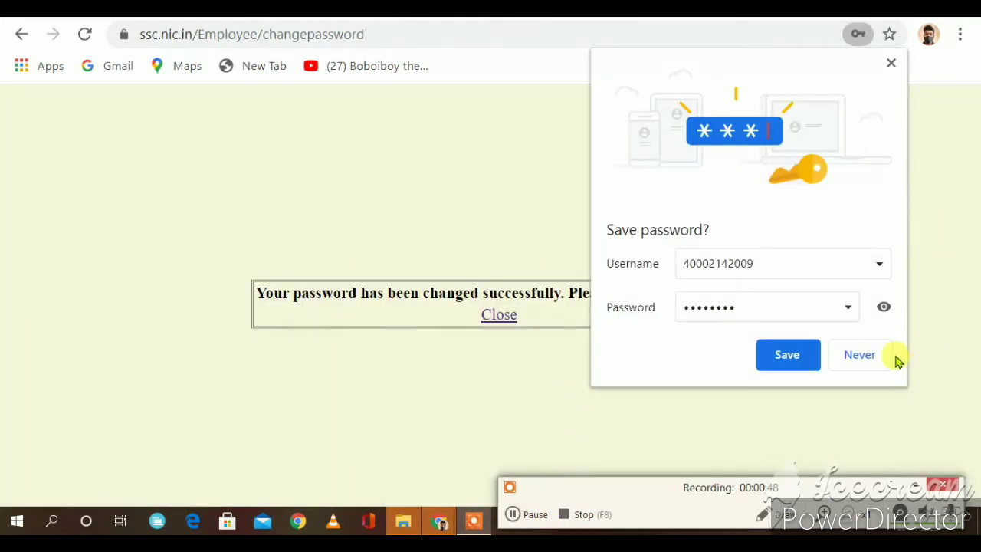
click(772, 361)
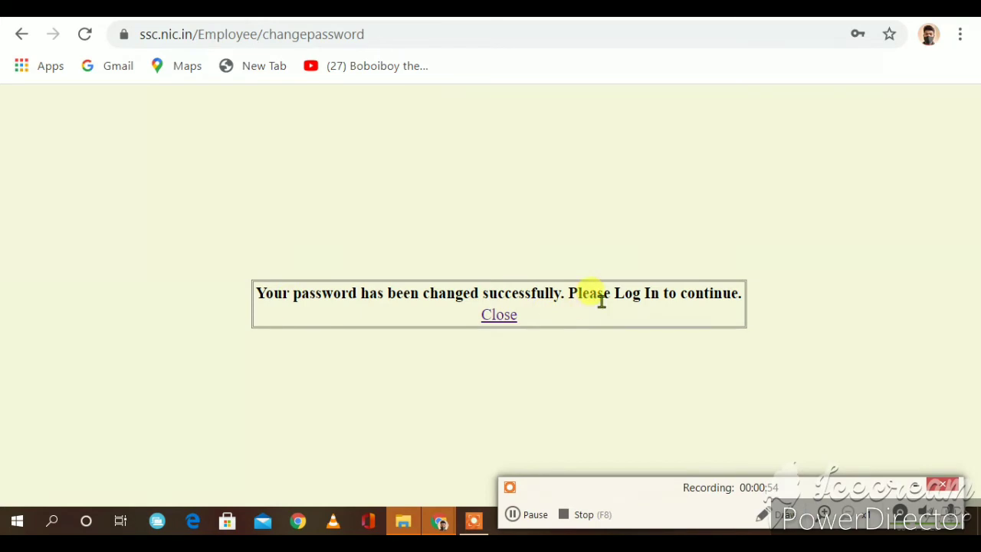
click(498, 314)
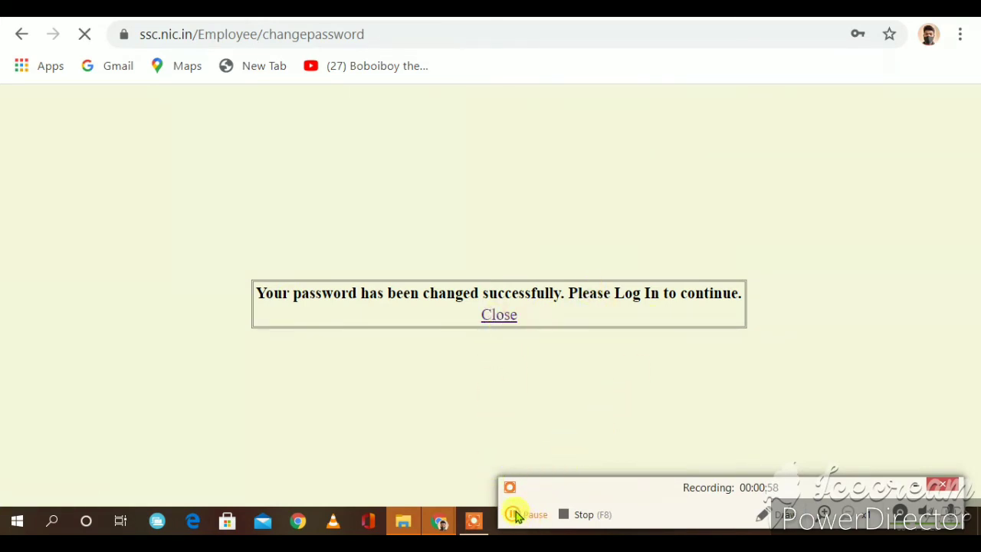
Step: Log in to the SSC candidate account with the username, new password and captcha
click(515, 516)
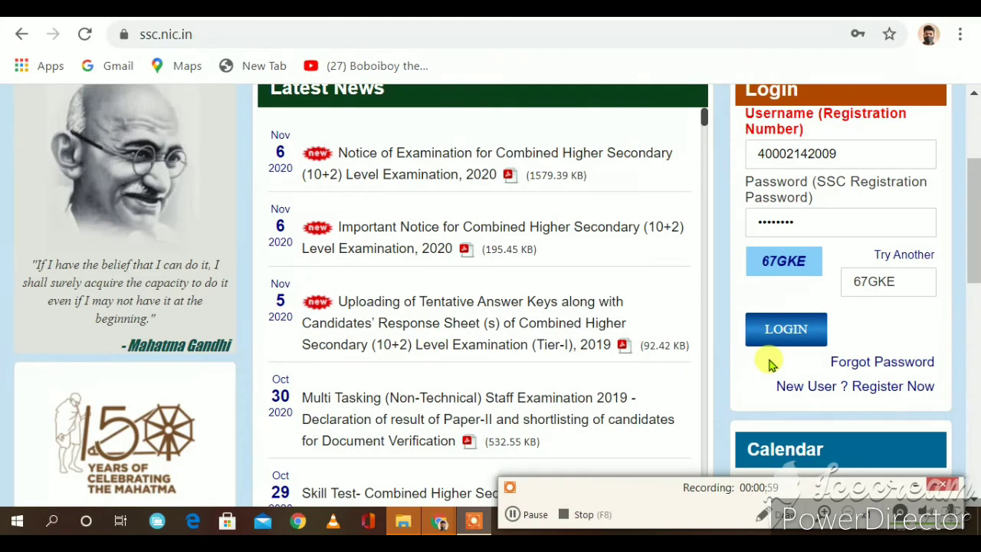
scroll(771, 363, up, 1)
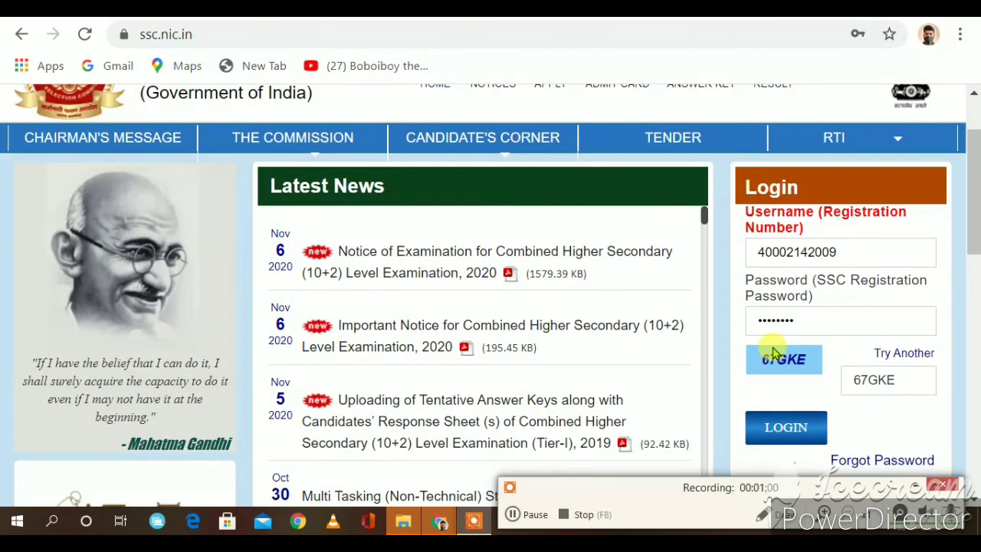
scroll(773, 354, down, 1)
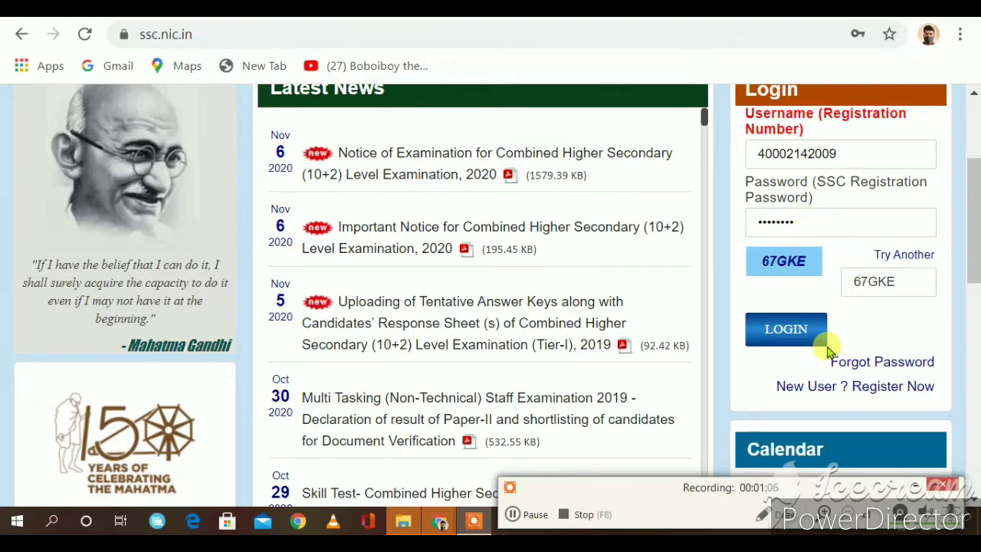
click(785, 329)
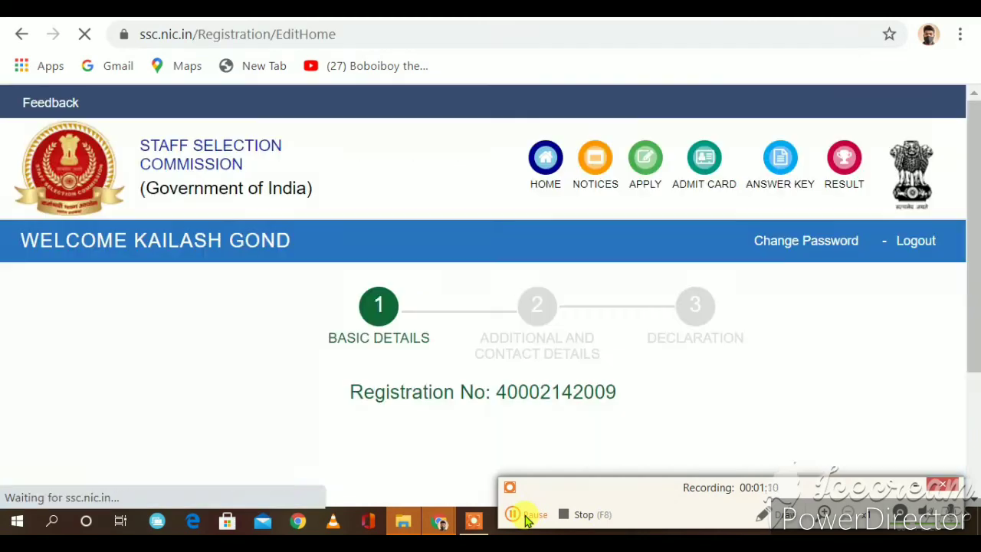
Step: Review the pre-filled Basic Details, from Aadhaar number to verified email ID, and proceed with Next
scroll(512, 438, down, 3)
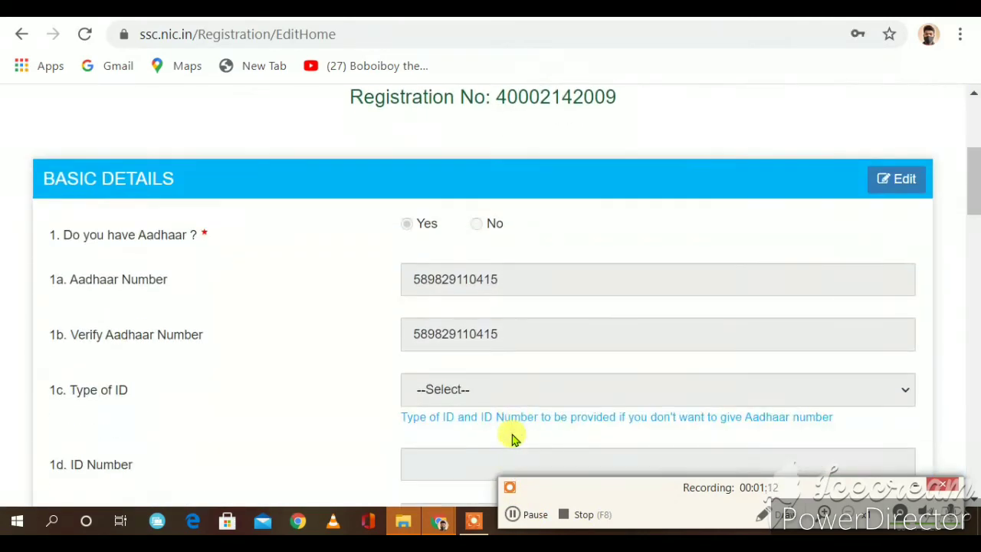
scroll(515, 429, up, 2)
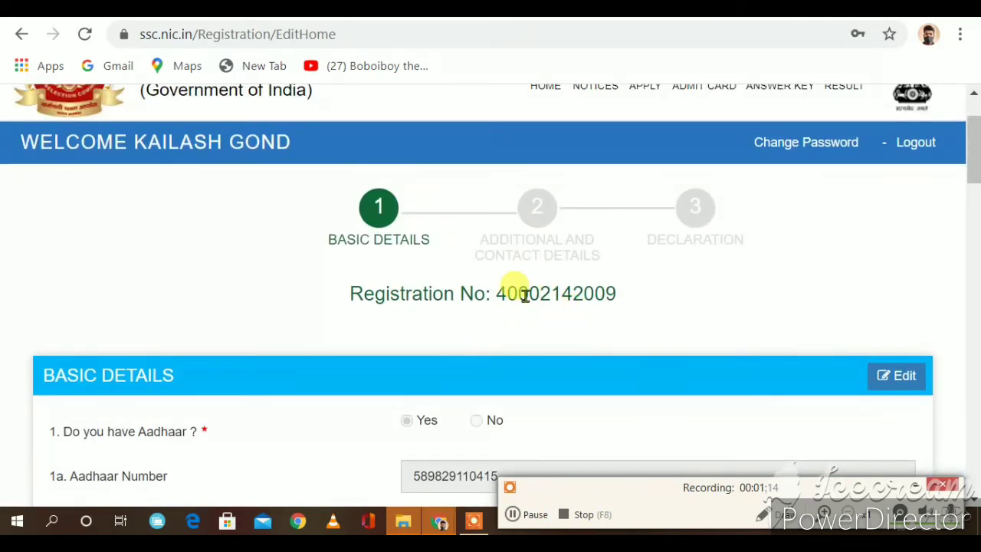
drag(504, 293, 597, 344)
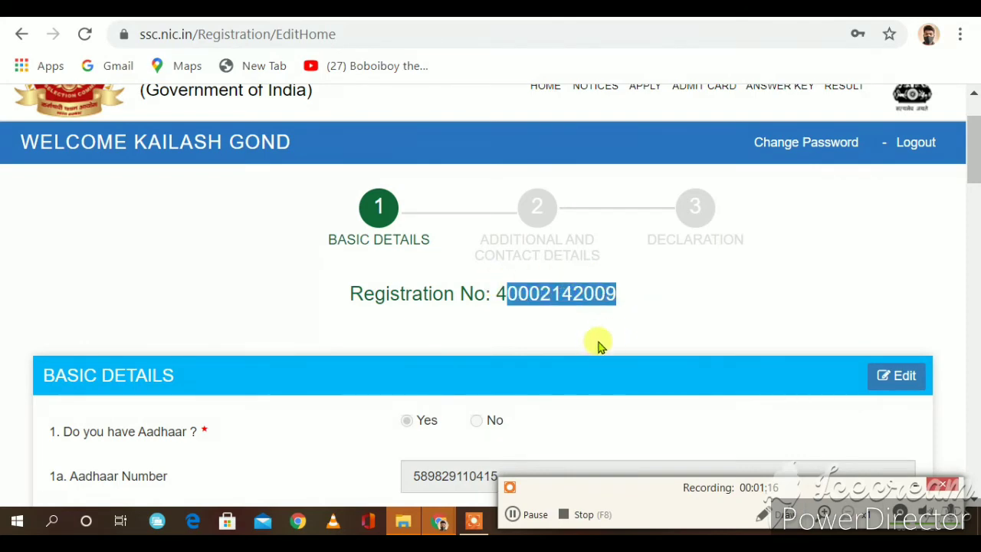
scroll(597, 345, down, 3)
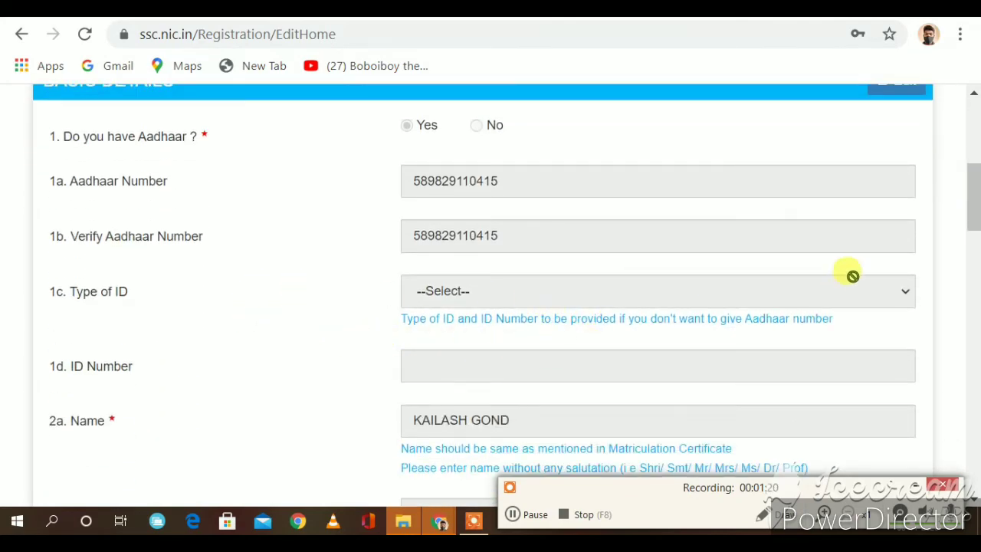
scroll(635, 271, up, 2)
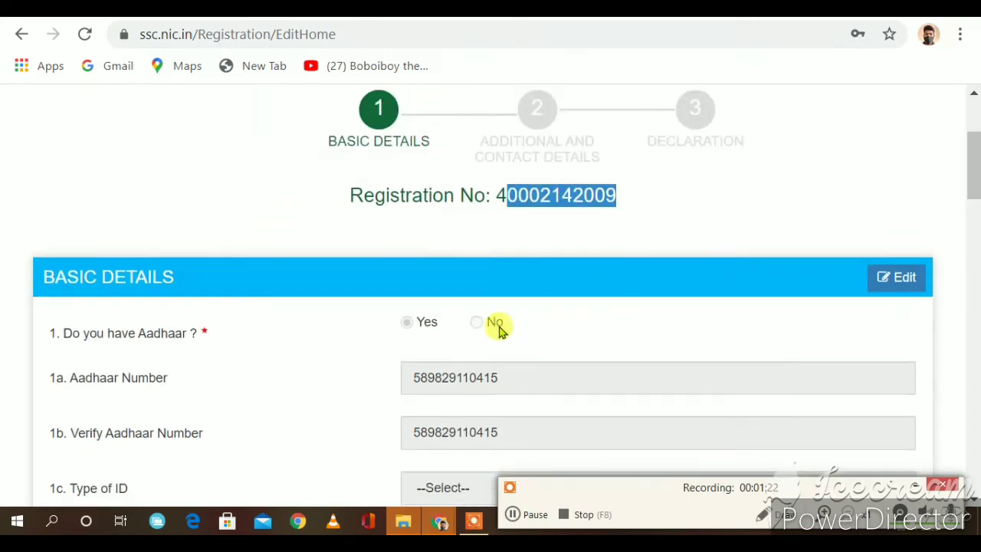
click(419, 325)
scroll(429, 322, down, 3)
scroll(429, 322, up, 3)
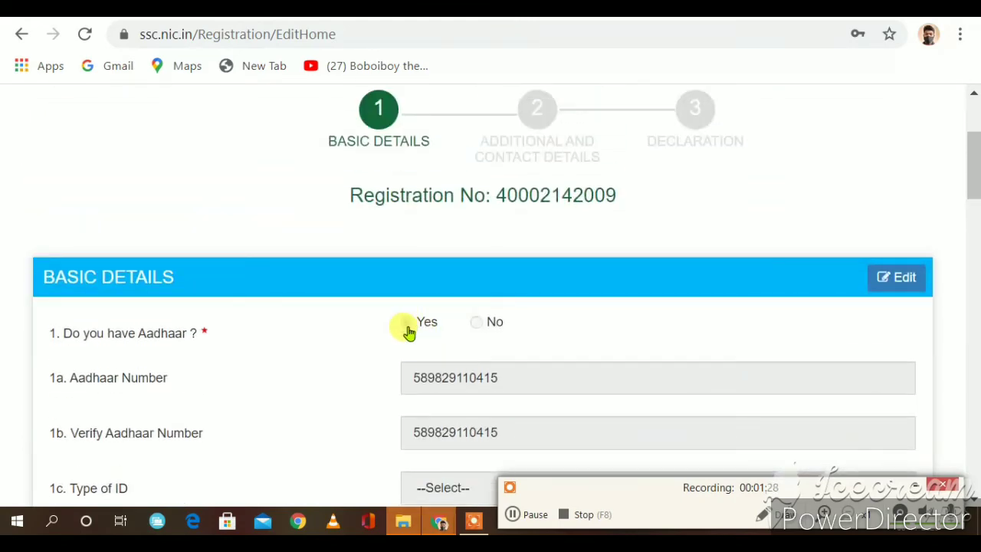
scroll(449, 350, down, 12)
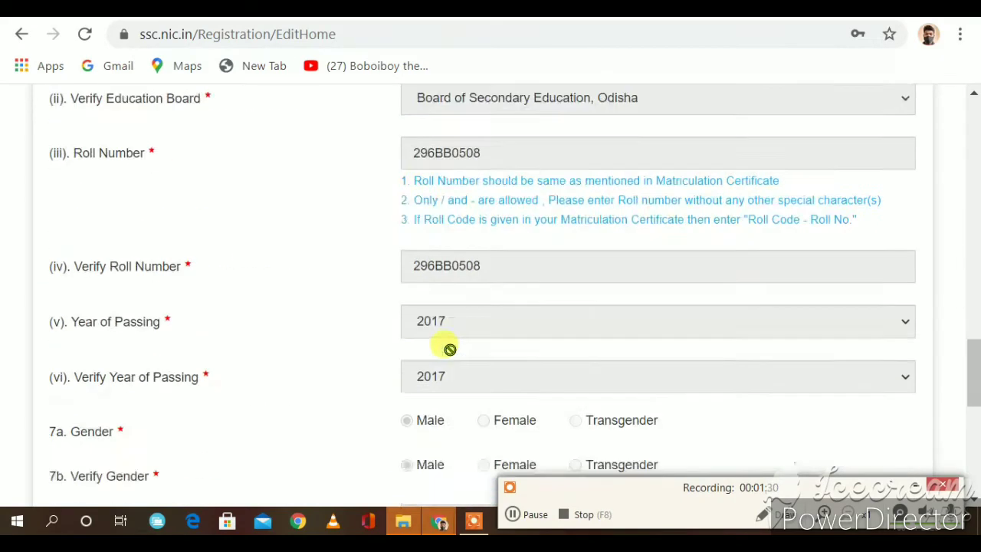
scroll(449, 351, down, 10)
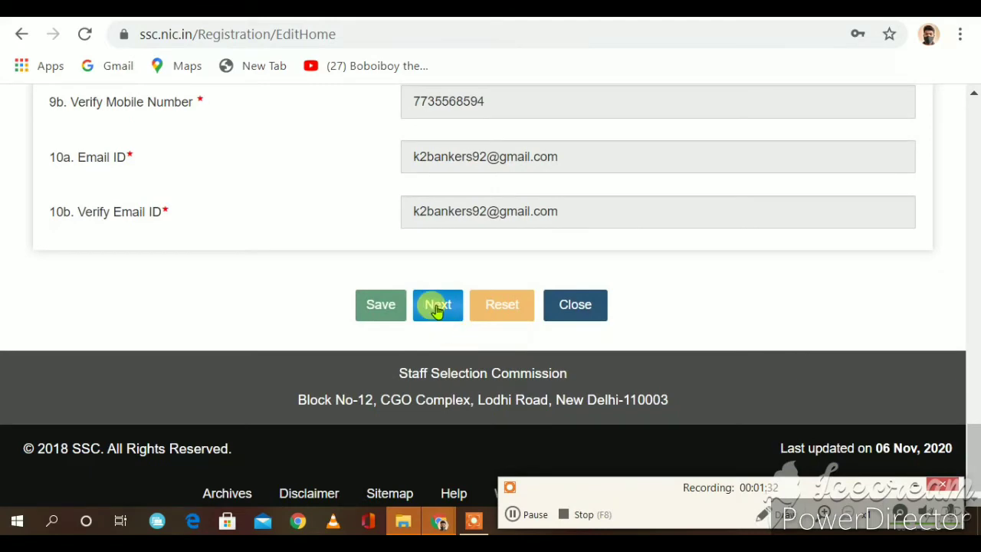
click(438, 306)
Step: Set Category (11a) and Verify Category (11b) to ST
scroll(498, 309, up, 5)
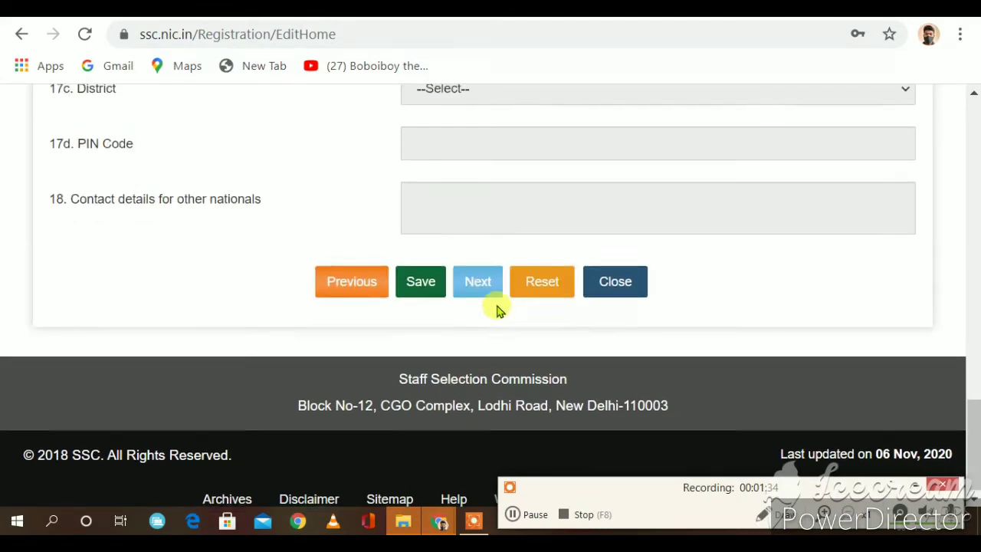
scroll(496, 304, up, 10)
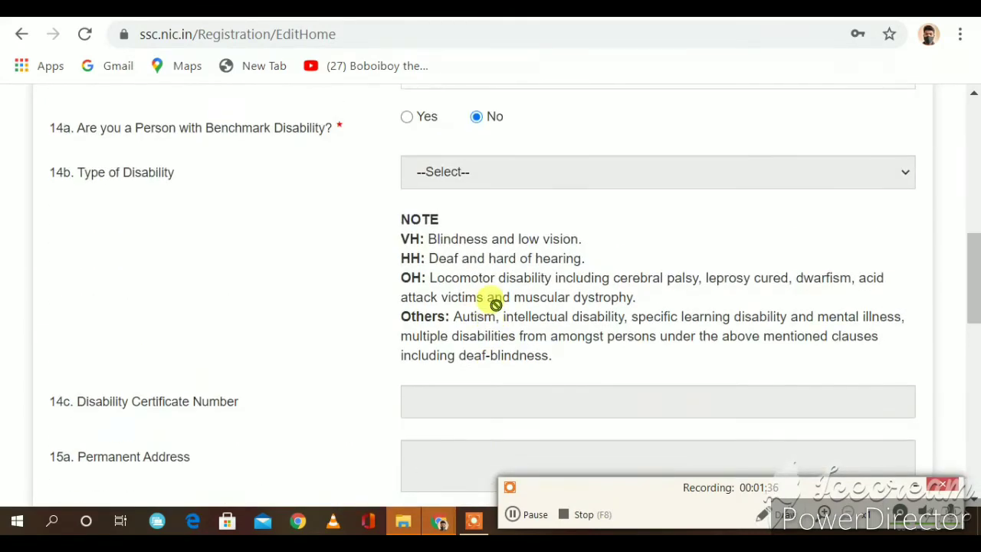
scroll(498, 310, up, 3)
scroll(498, 309, down, 4)
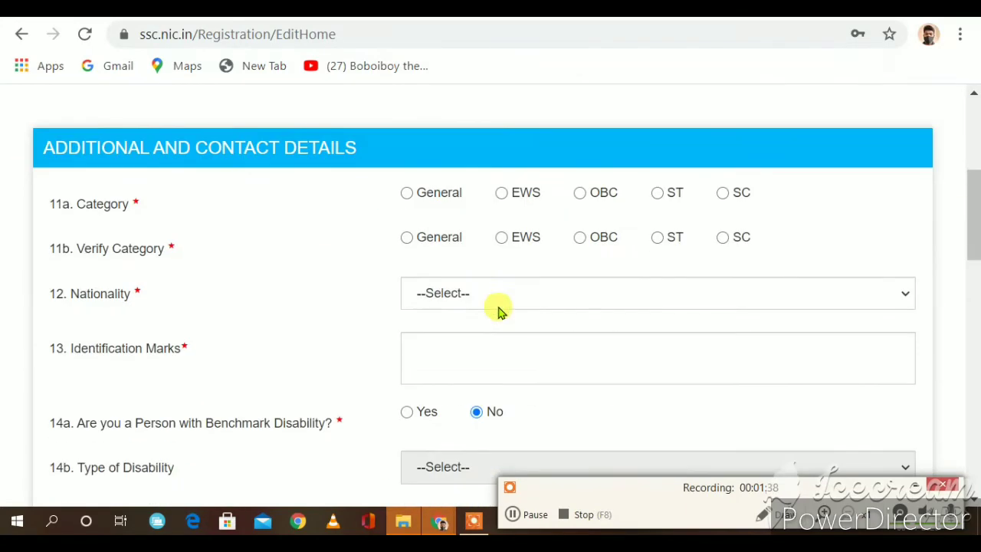
click(656, 195)
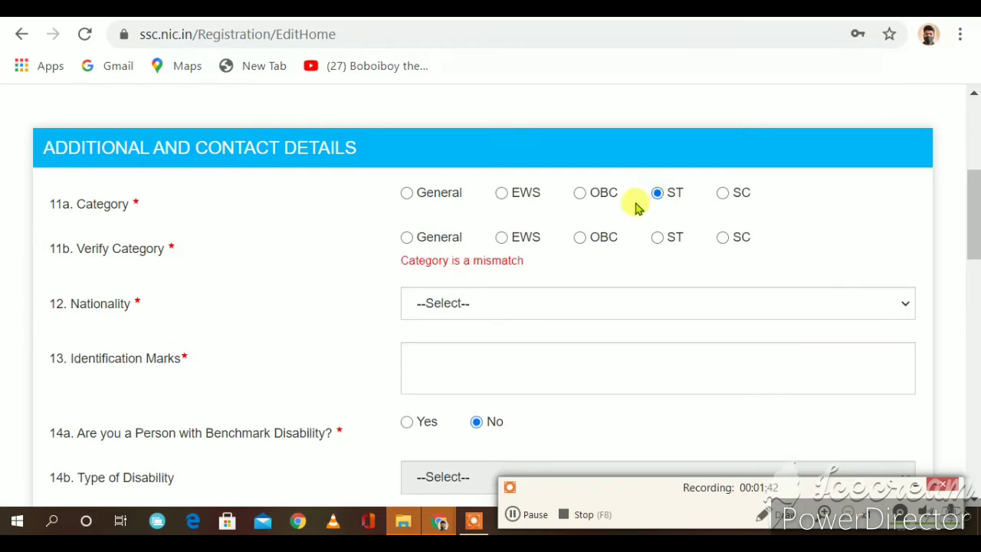
click(657, 237)
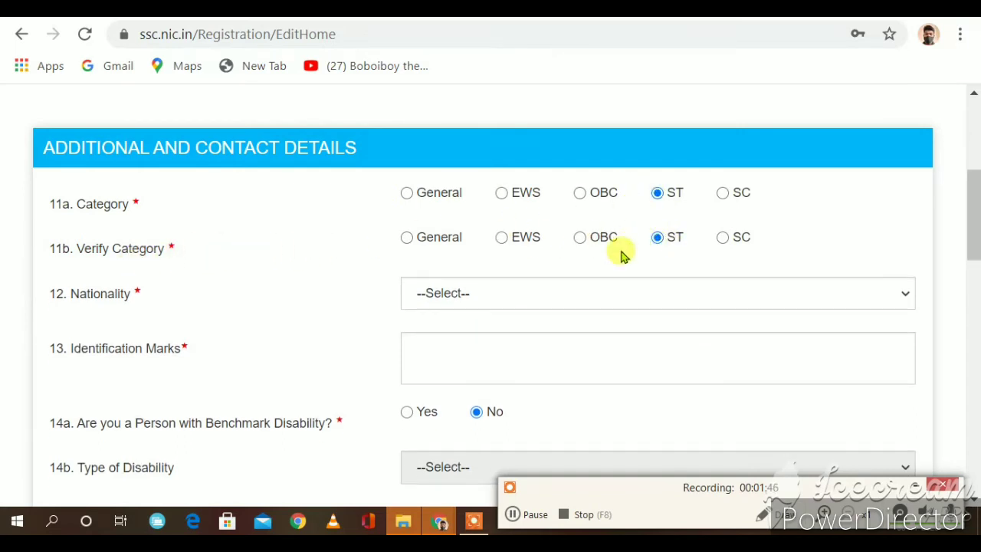
scroll(504, 248, down, 1)
Step: Choose Citizen of India as Nationality and move to the Identification Marks field
click(466, 194)
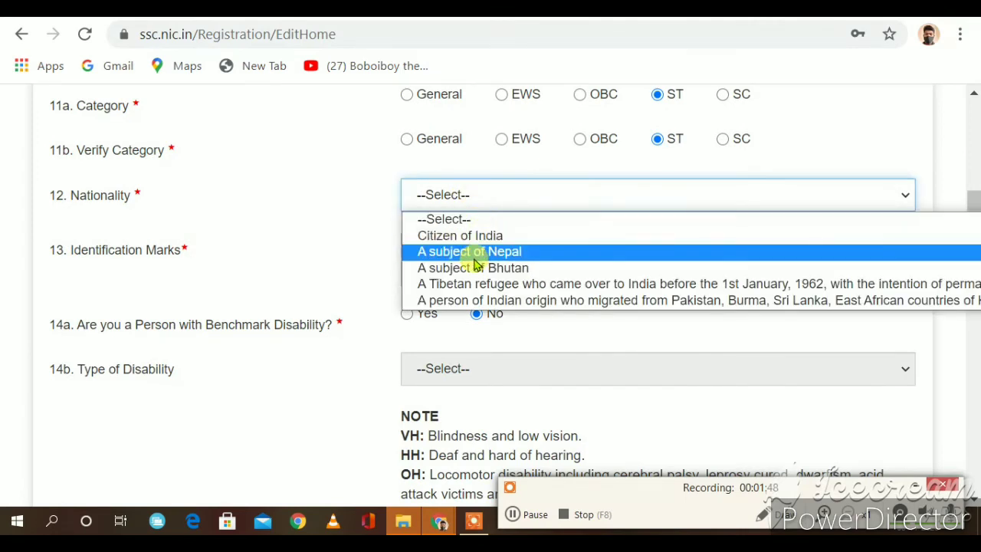
click(476, 238)
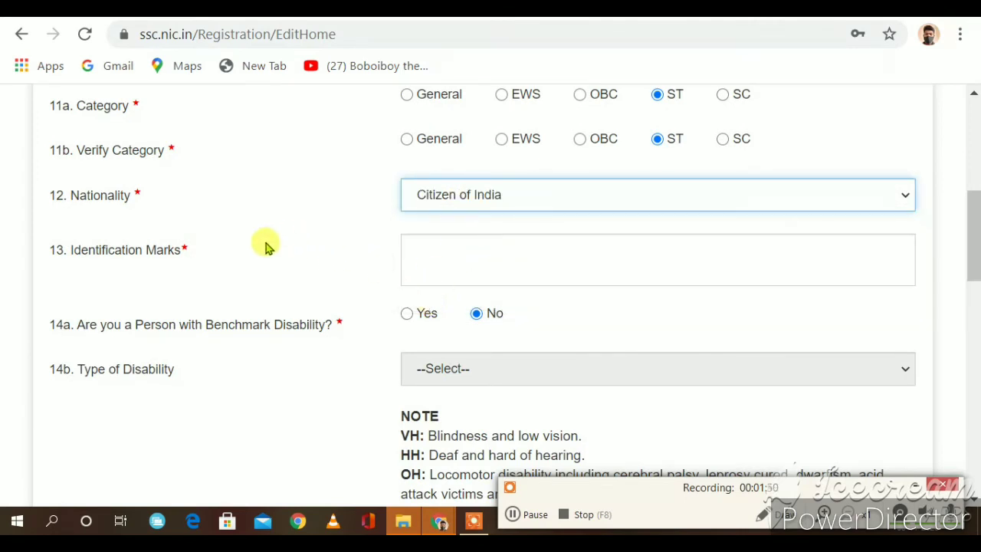
click(418, 253)
scroll(531, 283, down, 2)
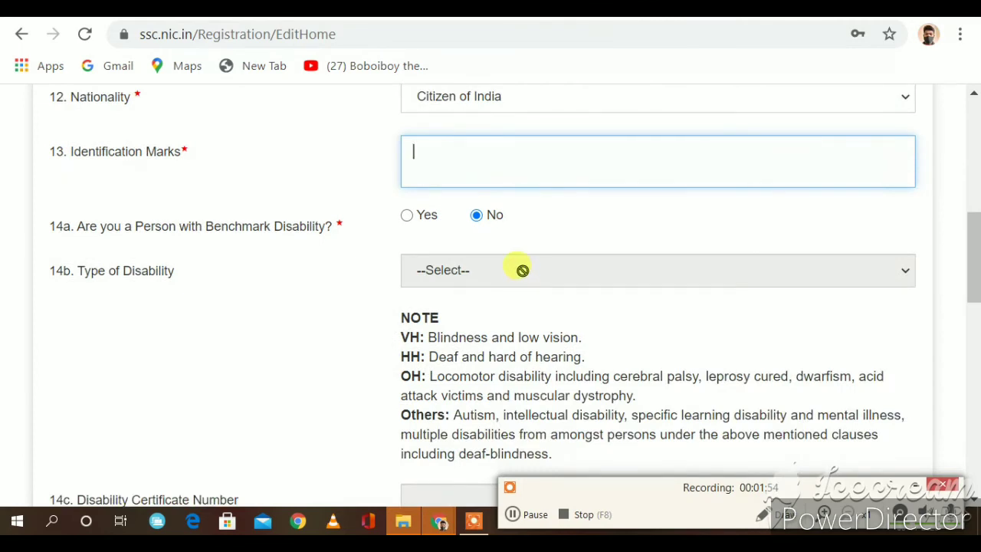
scroll(521, 271, down, 2)
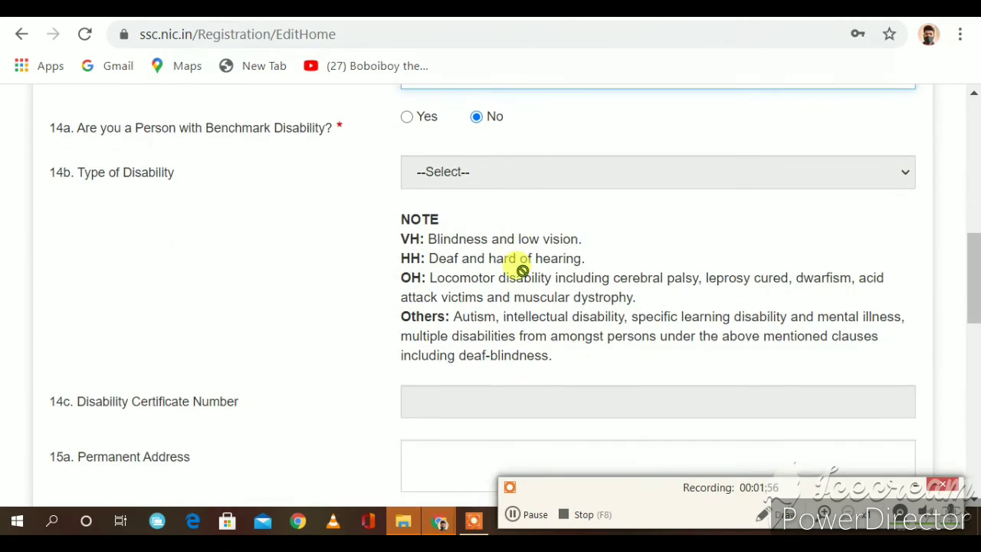
scroll(450, 214, up, 2)
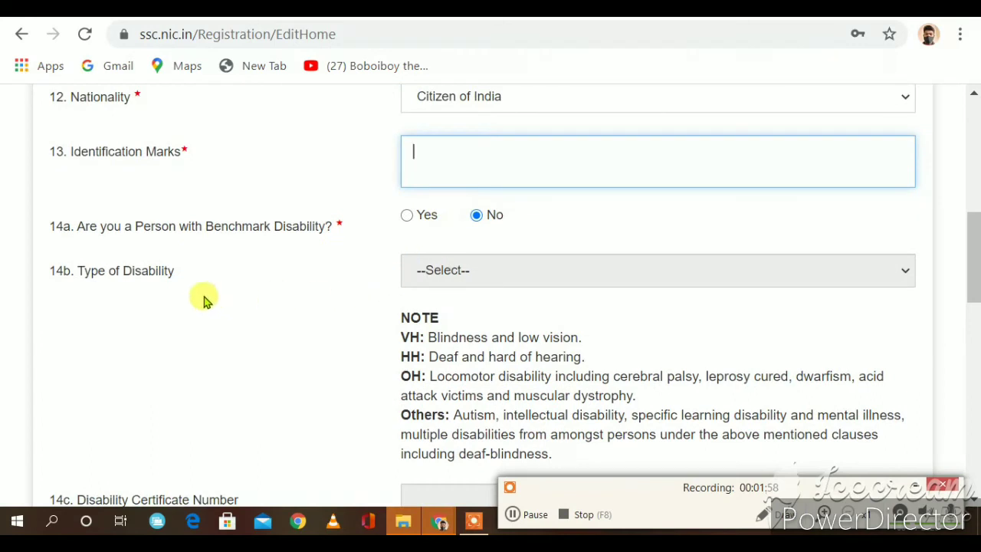
click(536, 272)
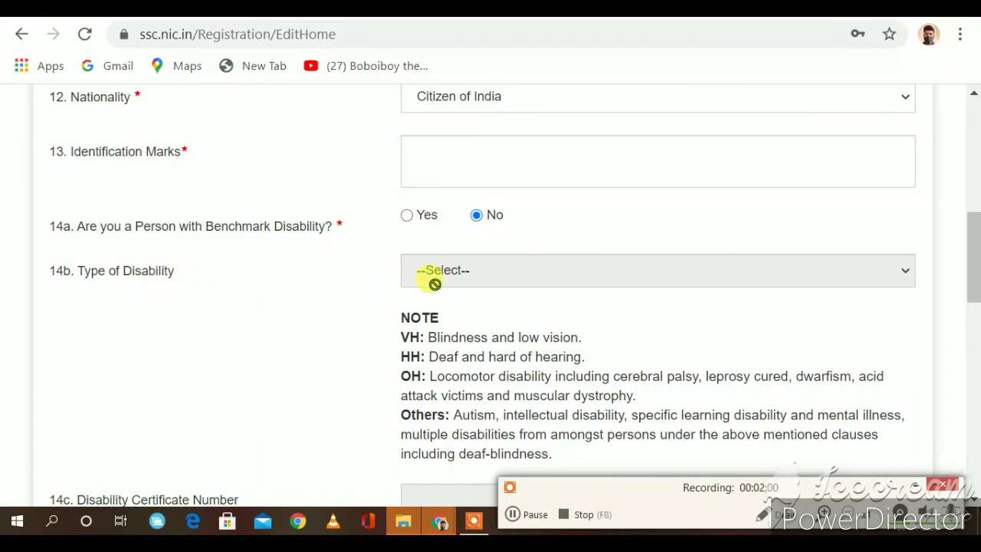
scroll(486, 324, down, 4)
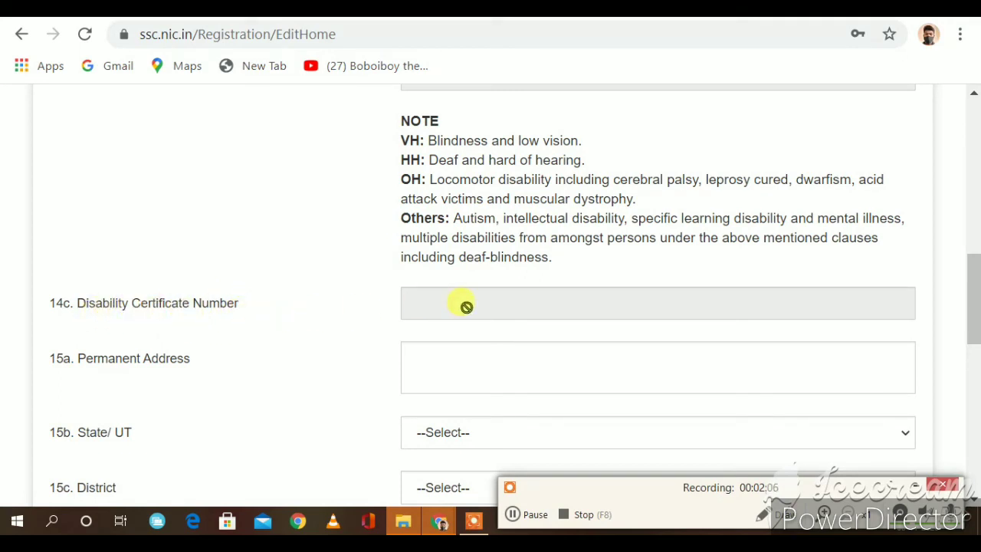
scroll(466, 307, down, 2)
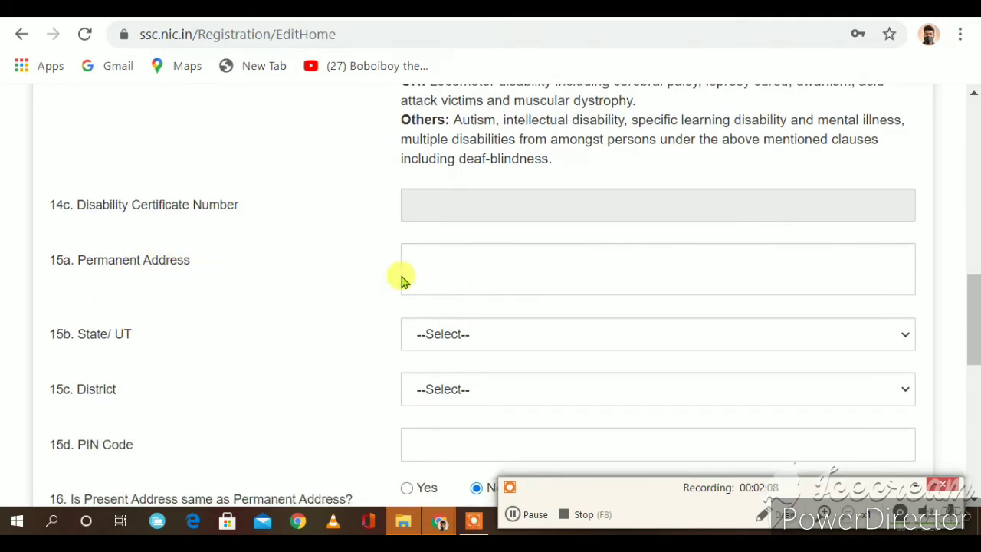
Step: Set the permanent-address State/UT to Odisha and District to Nabarangpur
click(441, 273)
scroll(253, 328, down, 2)
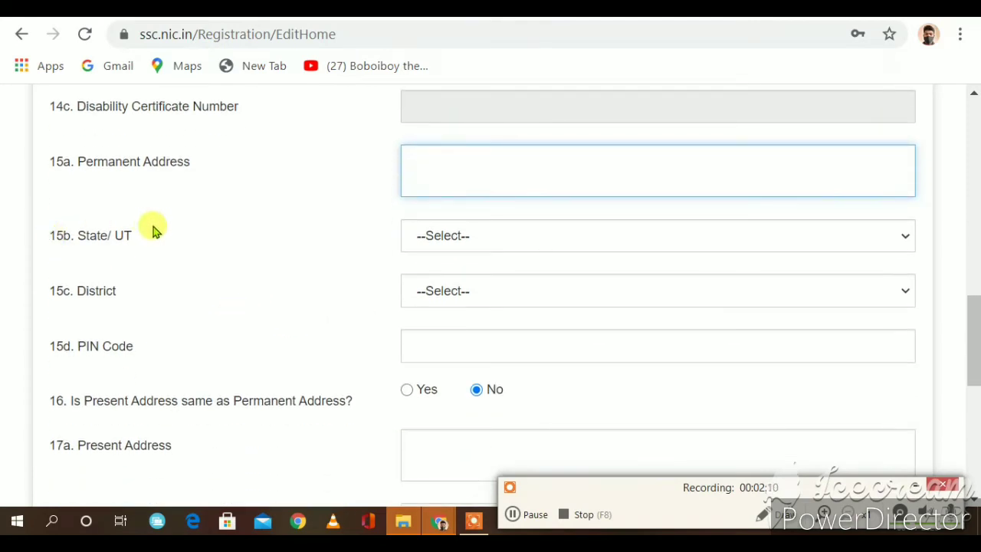
click(444, 236)
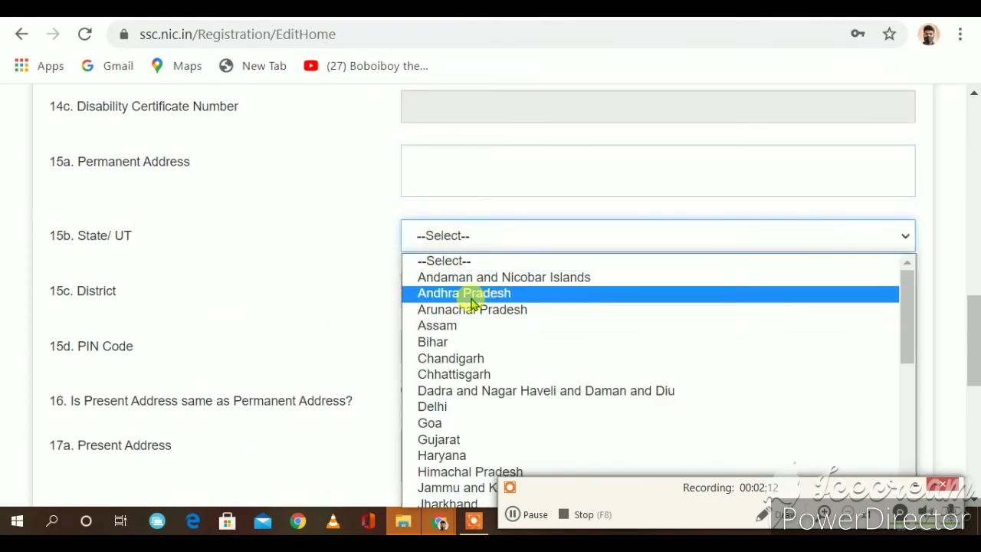
scroll(452, 368, down, 4)
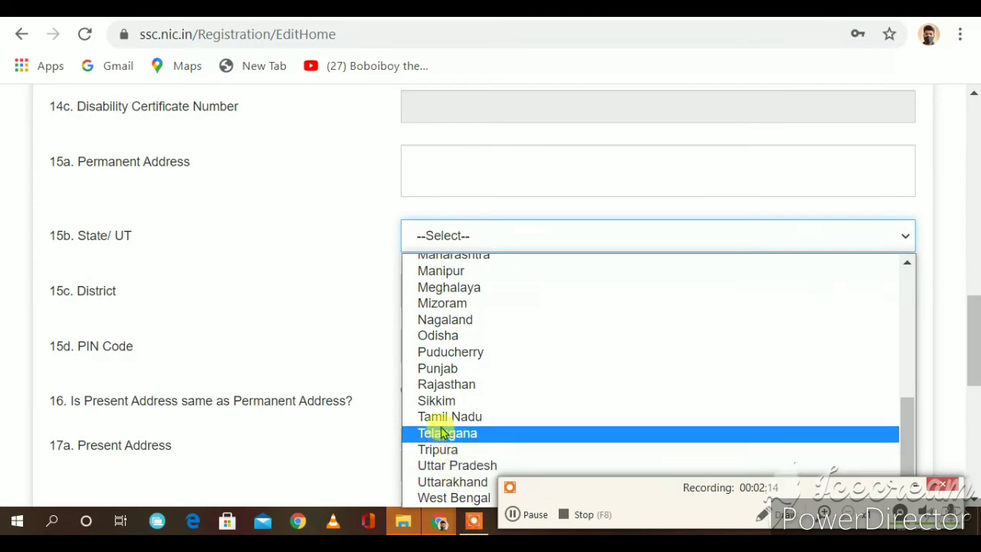
click(442, 335)
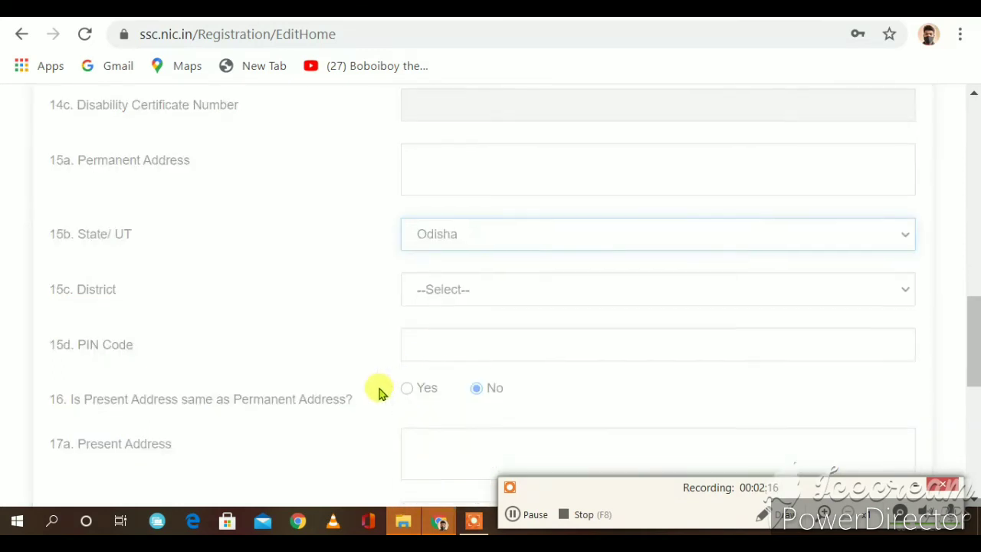
scroll(380, 390, down, 1)
scroll(379, 376, up, 2)
scroll(379, 376, down, 1)
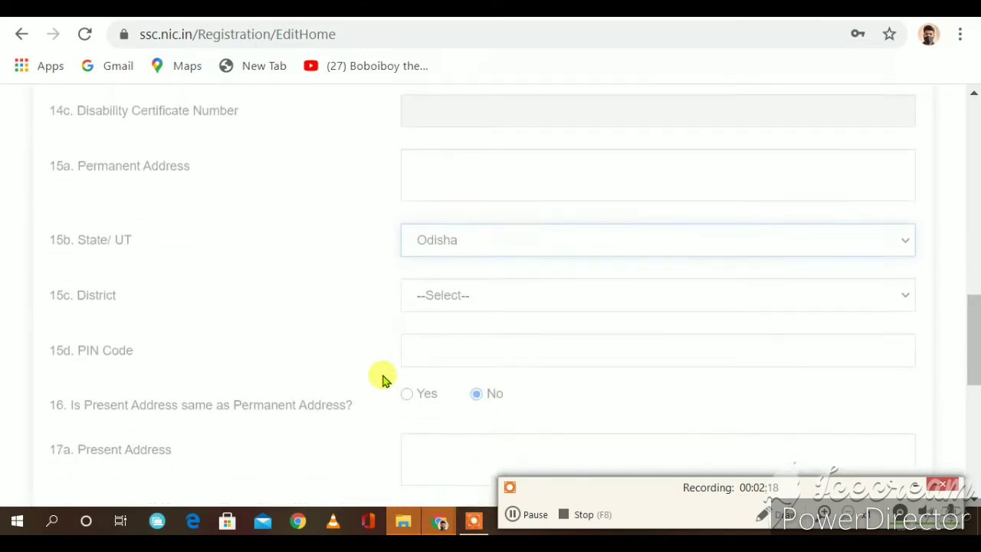
click(427, 291)
scroll(423, 248, down, 3)
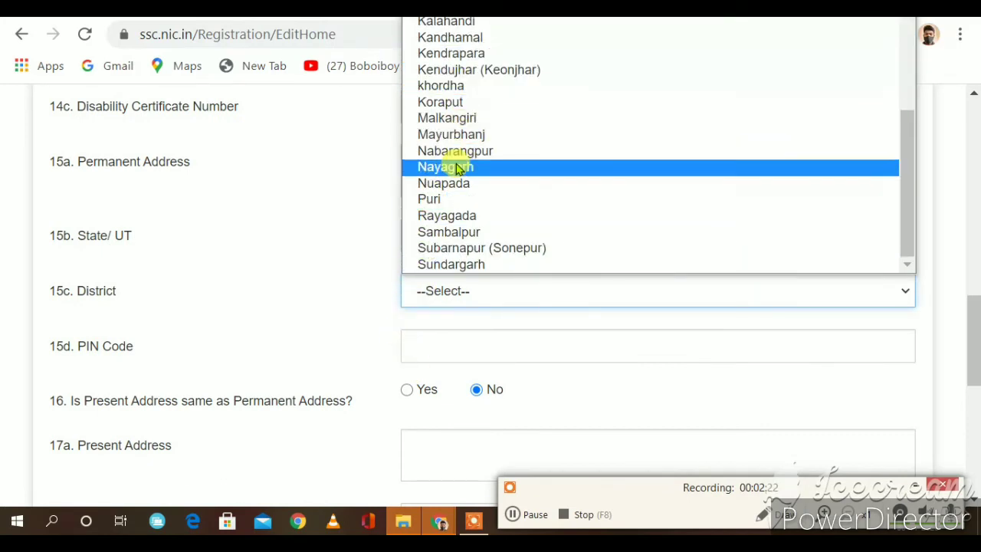
click(452, 151)
Step: Fill the permanent-address PIN code and toggle item 16 to Yes, then back to No
scroll(420, 261, down, 2)
click(427, 138)
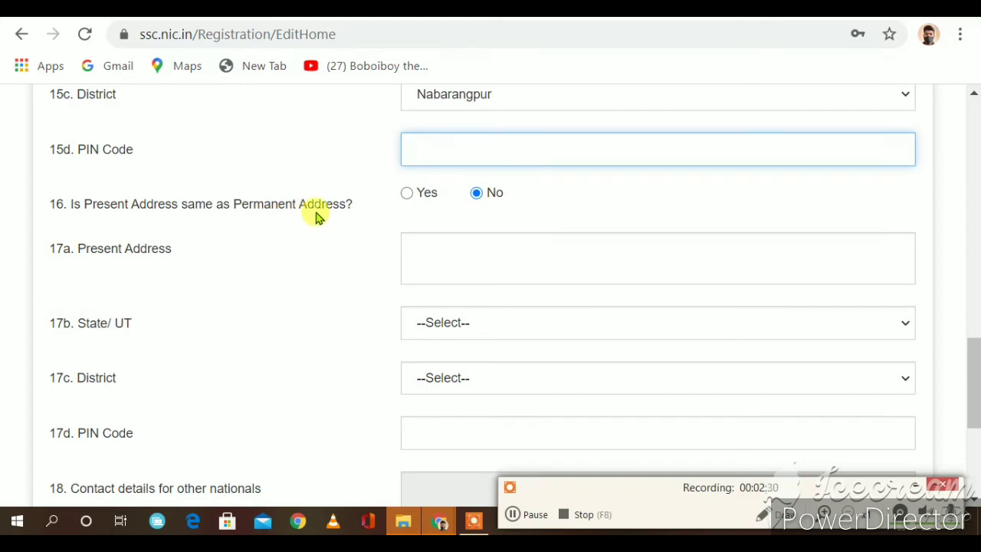
click(408, 199)
click(407, 198)
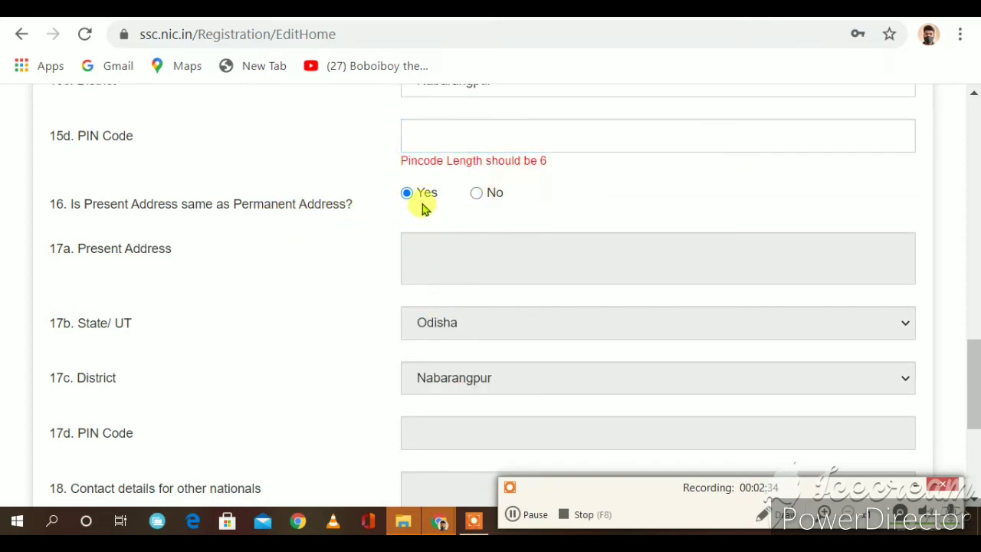
click(471, 199)
scroll(430, 245, down, 4)
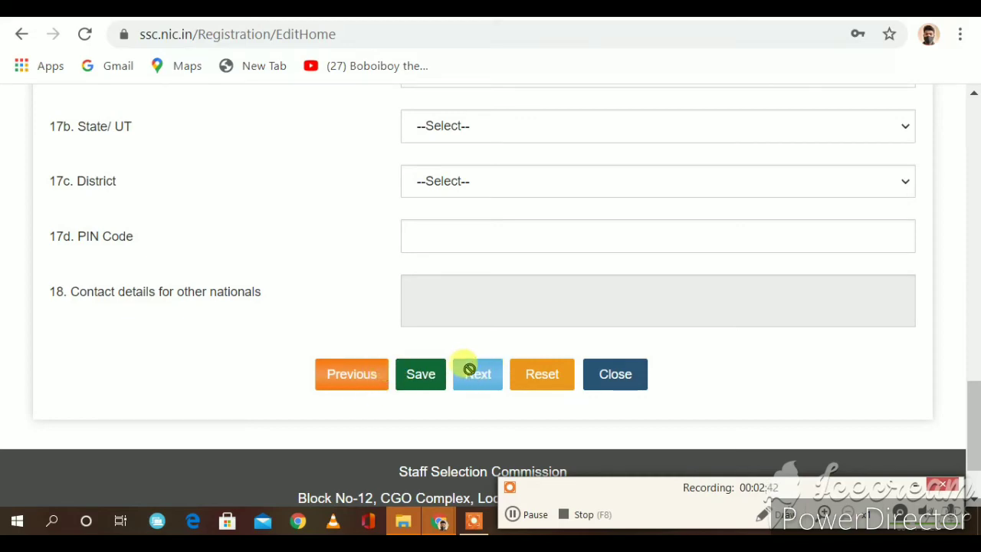
scroll(469, 368, up, 15)
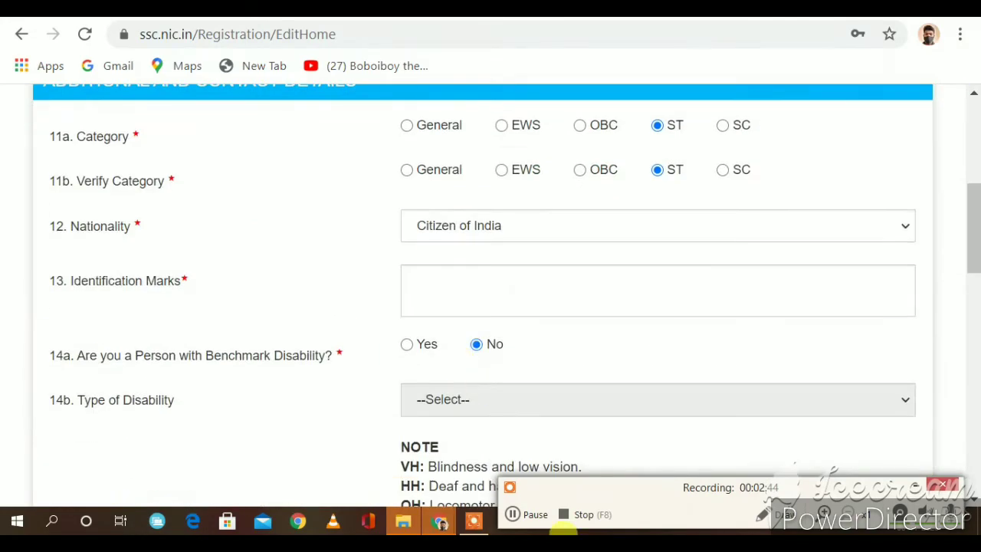
Step: Tick I Agree on the Declaration and Final Submit the registration to request an OTP
click(513, 515)
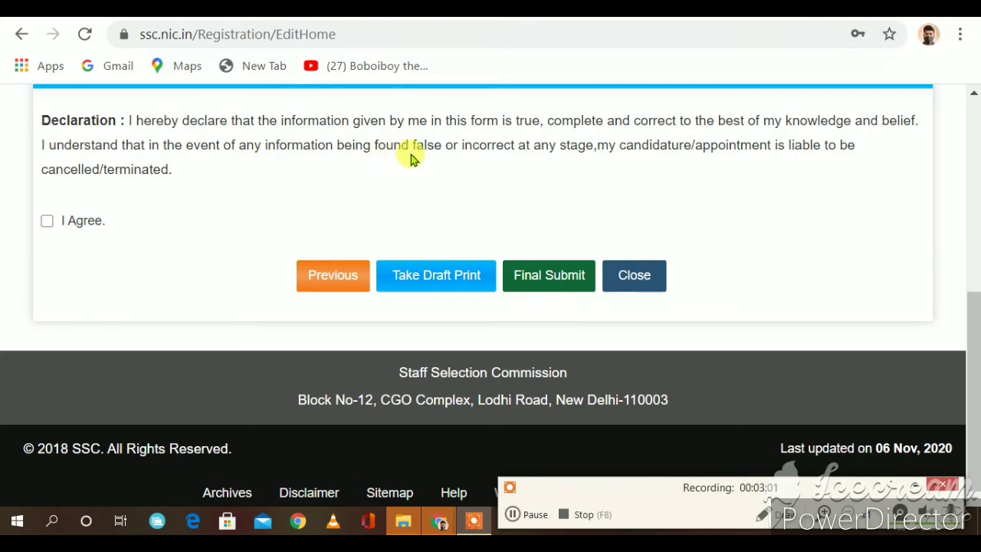
drag(411, 155, 438, 171)
click(506, 165)
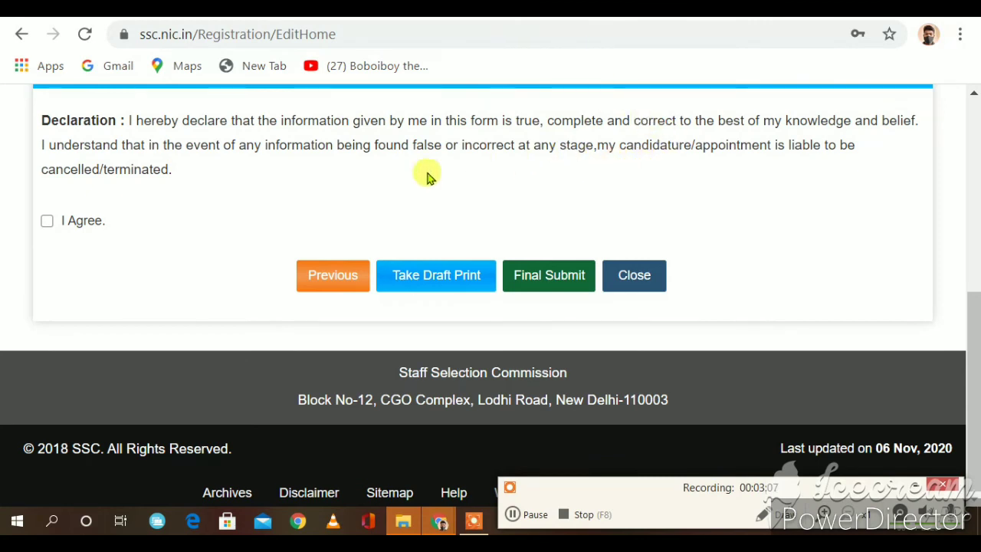
click(47, 222)
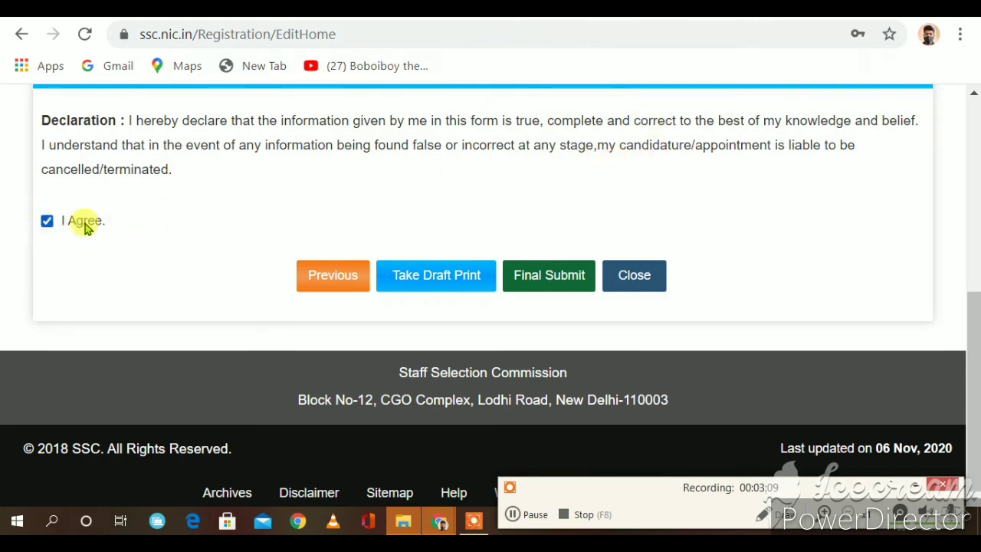
click(560, 283)
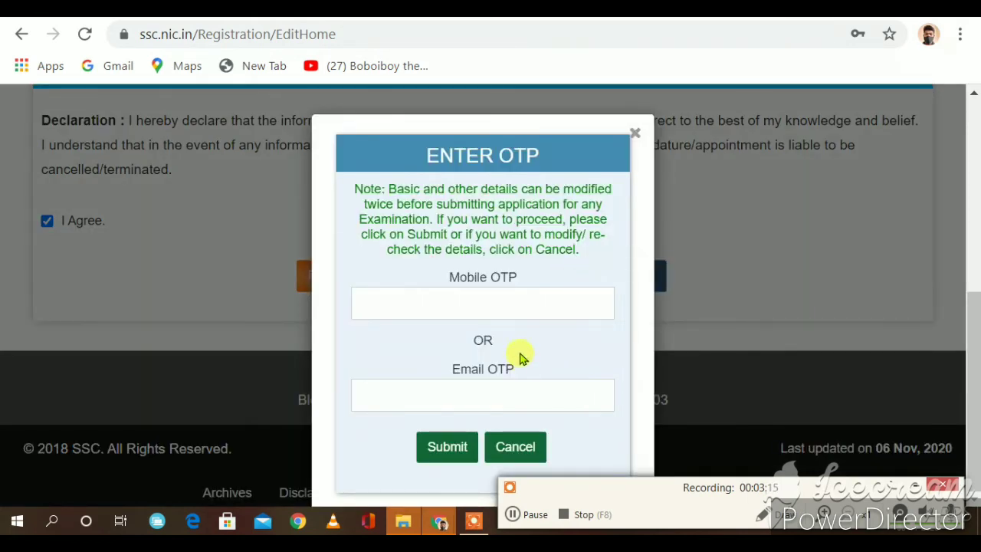
Step: Enter the mobile OTP received by SMS and submit it
click(418, 302)
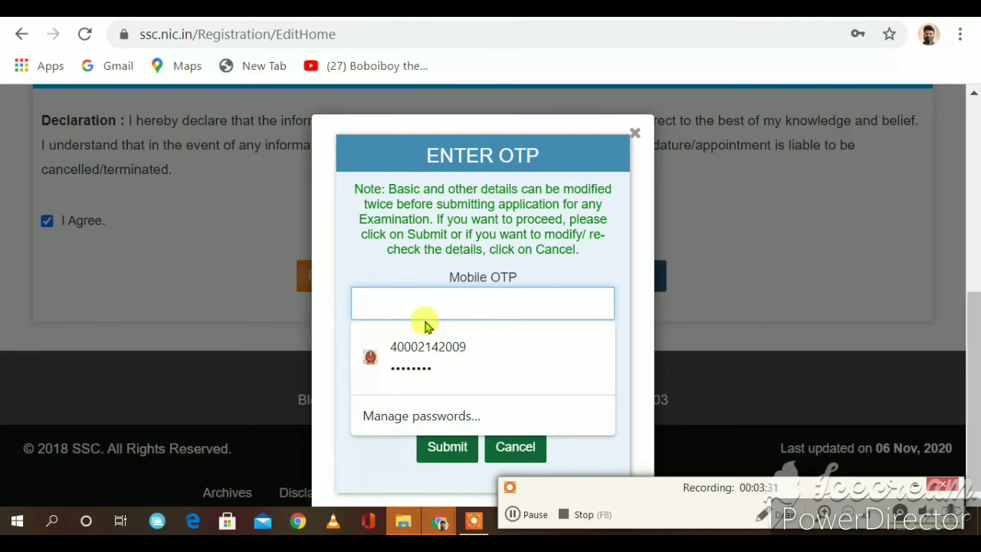
text(12)
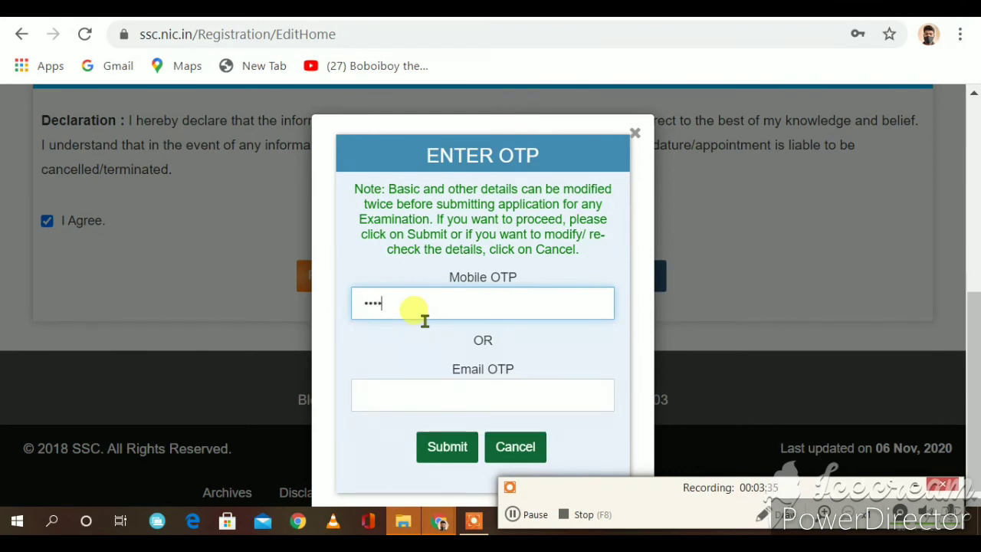
click(386, 387)
click(525, 515)
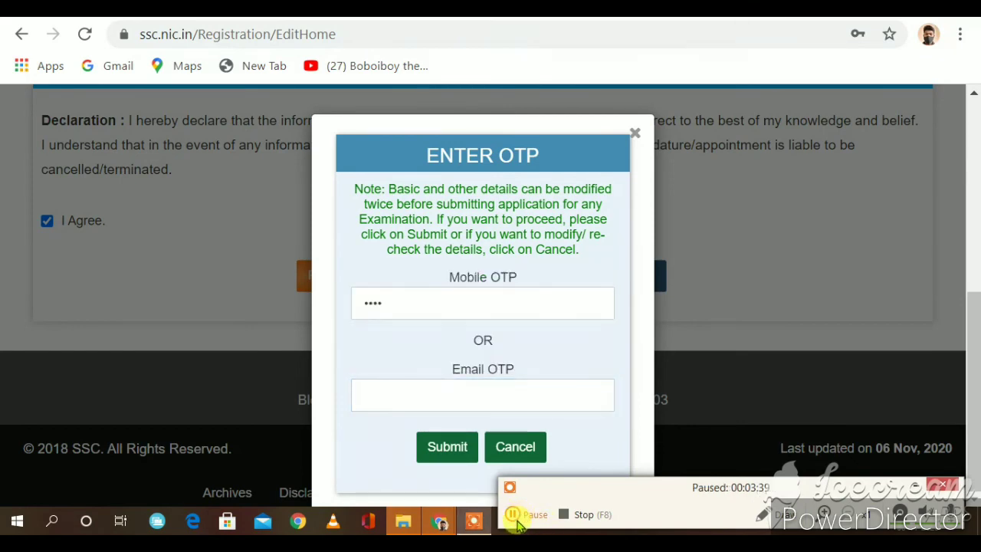
click(515, 513)
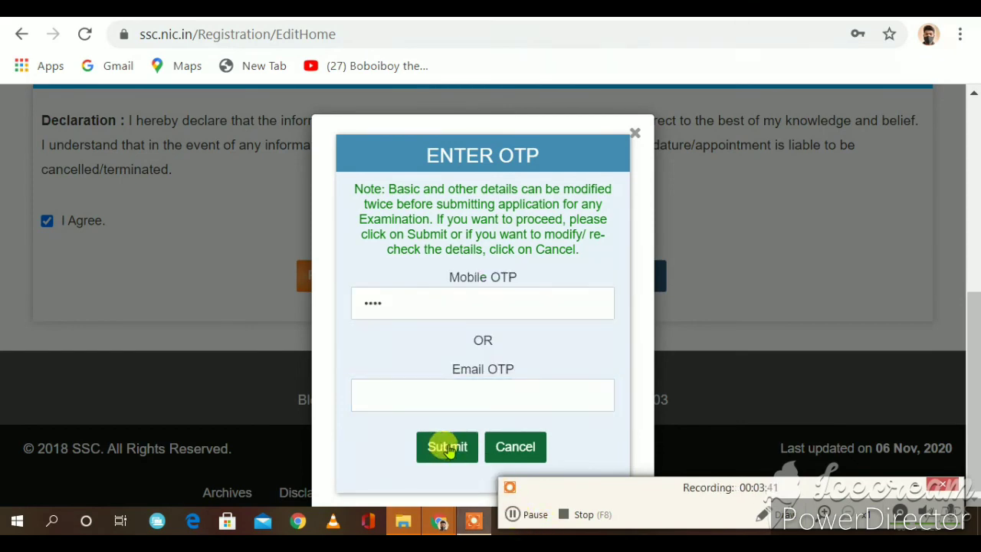
click(449, 450)
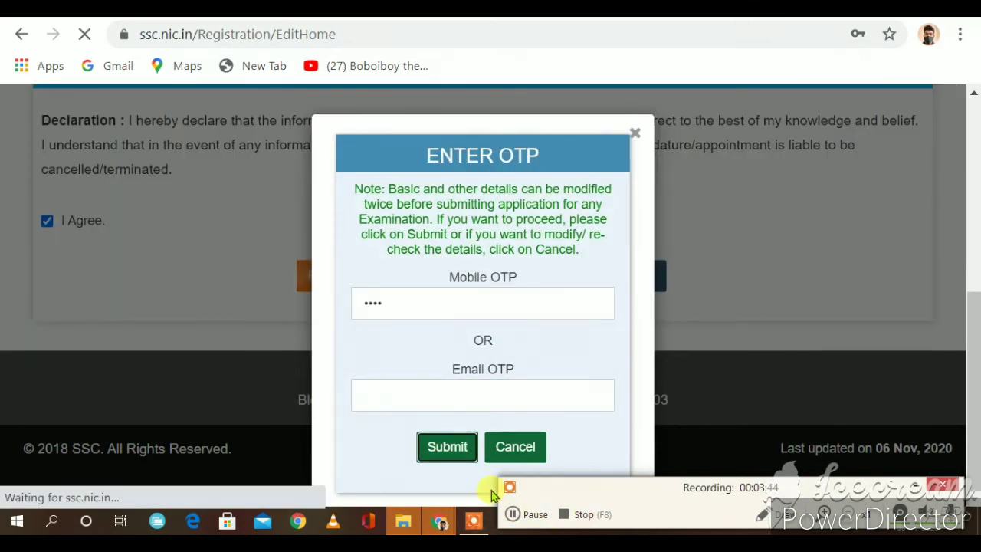
click(518, 521)
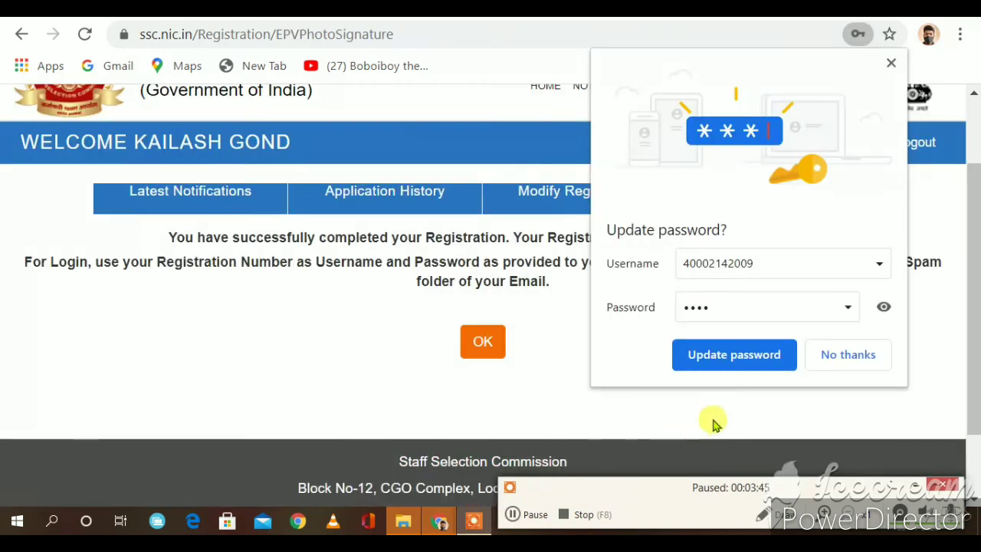
Step: Decline Chrome's password update, select the registration number, and confirm the success message with OK
click(827, 358)
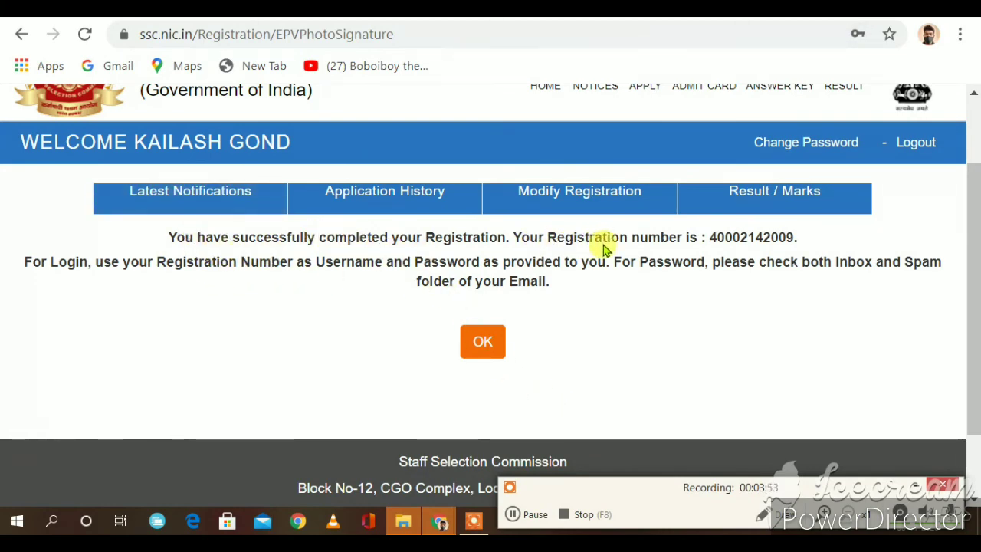
drag(703, 238, 818, 220)
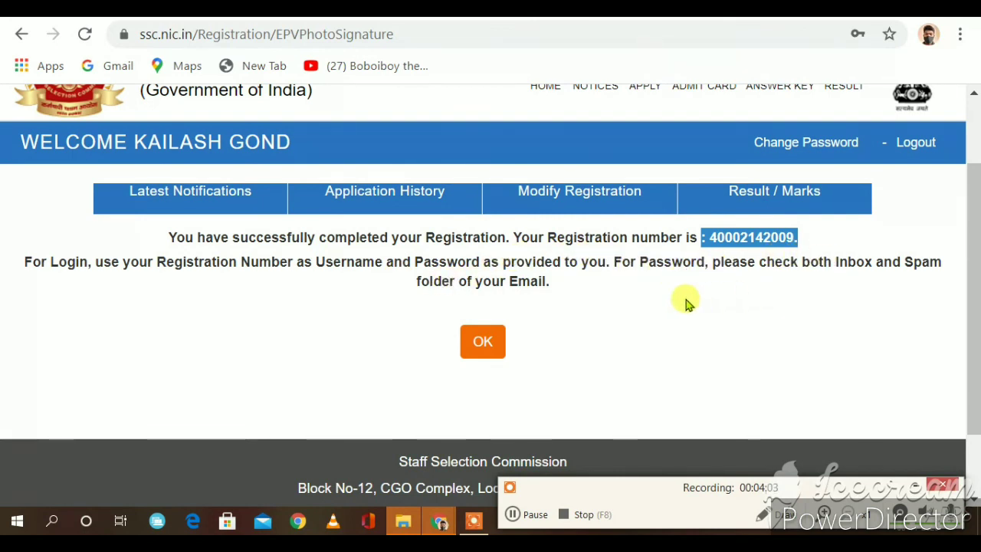
right_click(518, 321)
click(447, 306)
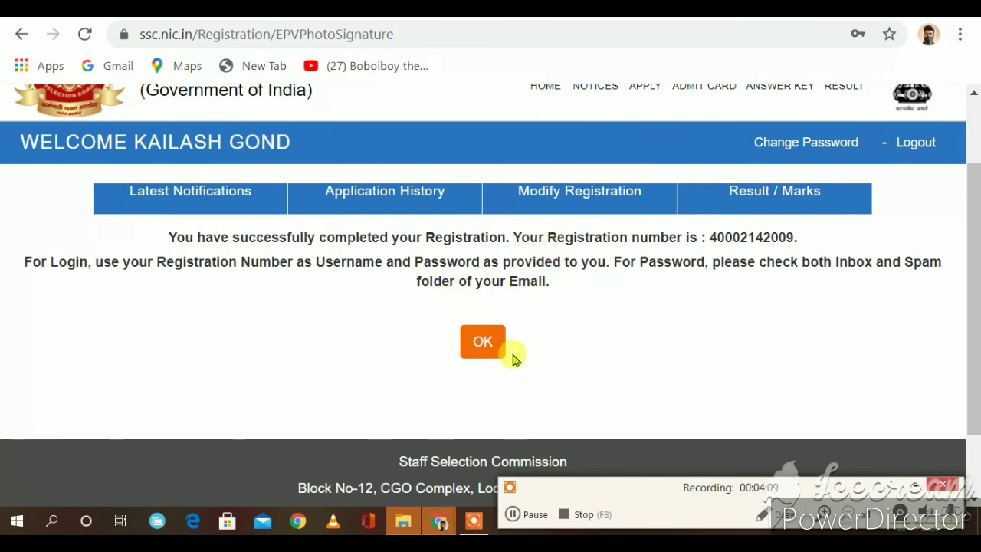
click(481, 344)
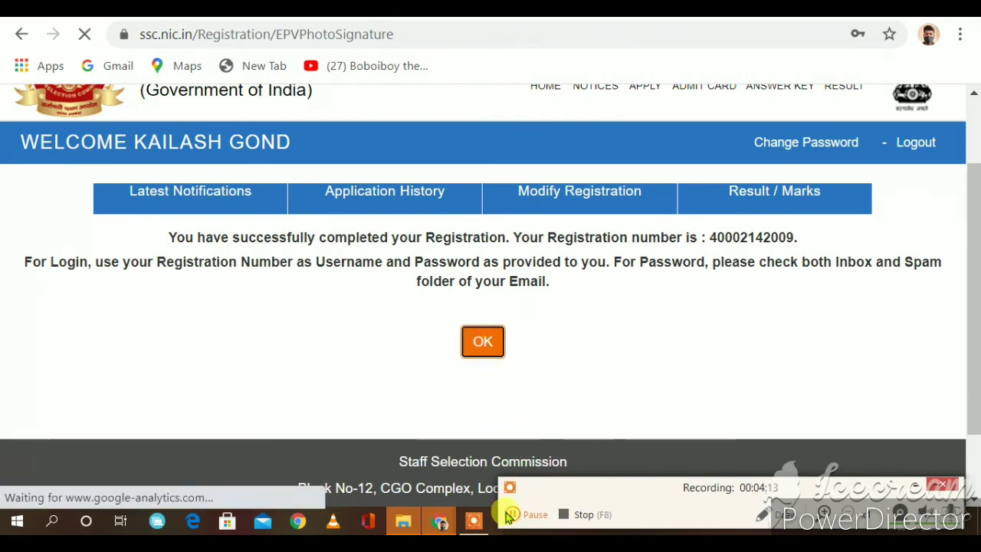
Step: Scroll the Latest Notifications, from the Combined Higher Secondary (10+2) Level Examination 2020 through the Stenographer notices
scroll(492, 416, down, 3)
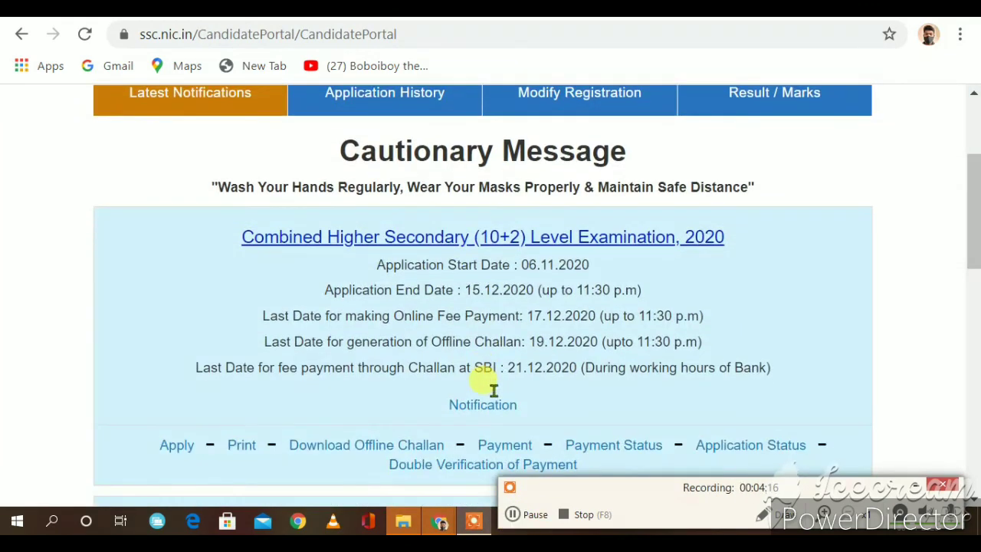
scroll(493, 389, up, 2)
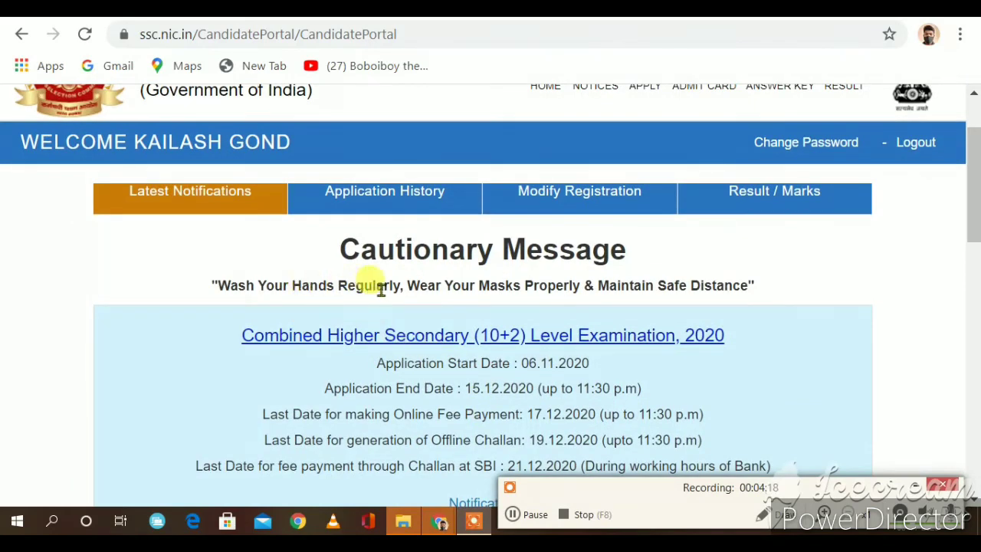
scroll(457, 287, down, 2)
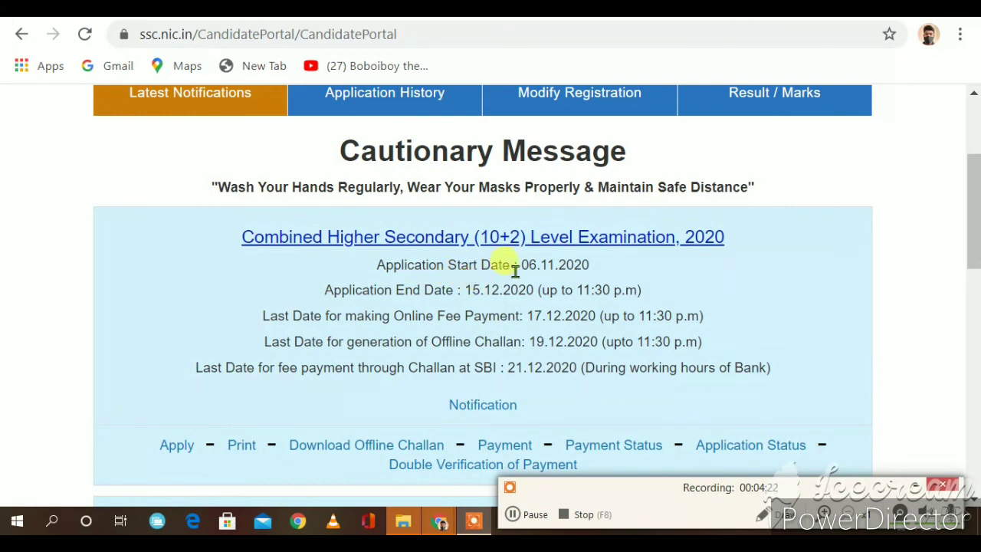
scroll(534, 268, down, 2)
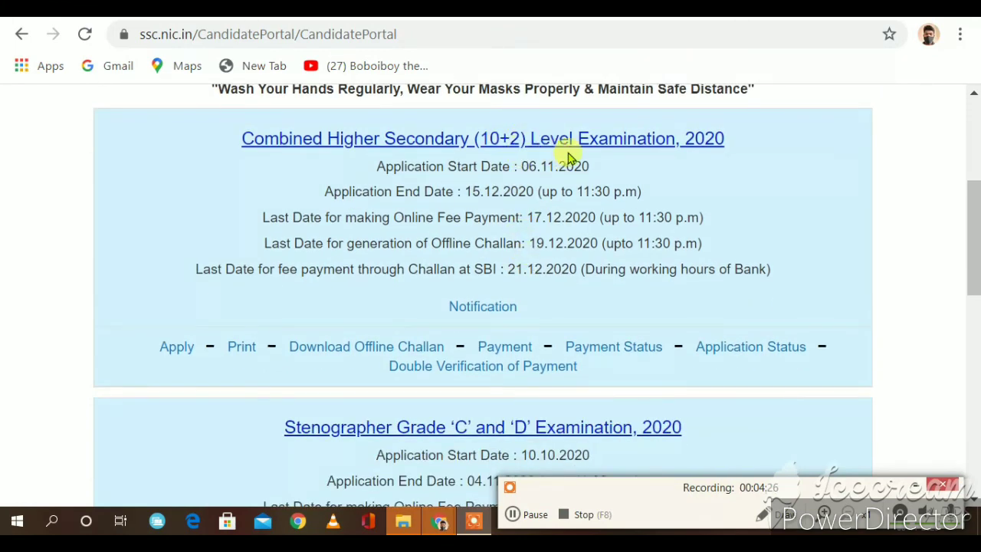
scroll(568, 157, down, 4)
scroll(553, 184, down, 10)
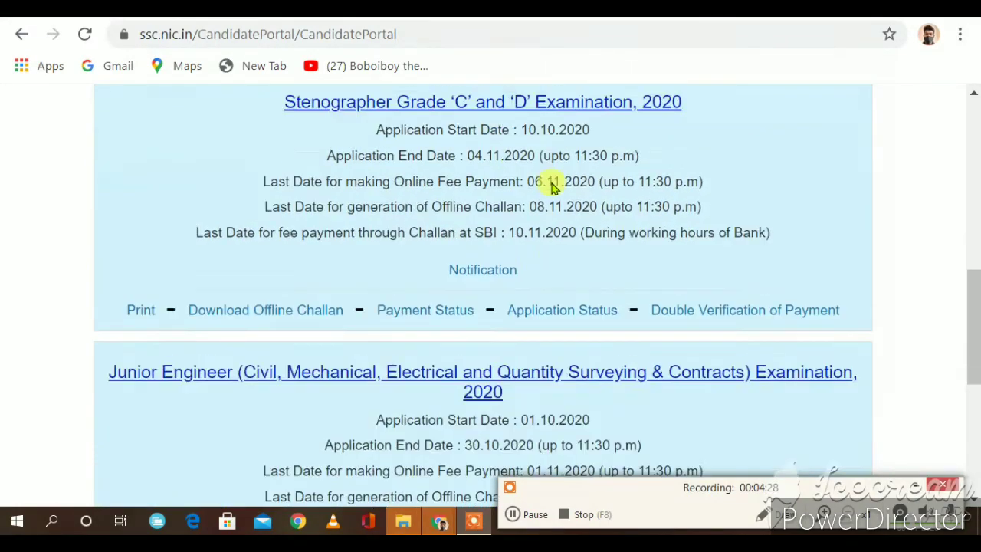
scroll(552, 186, up, 16)
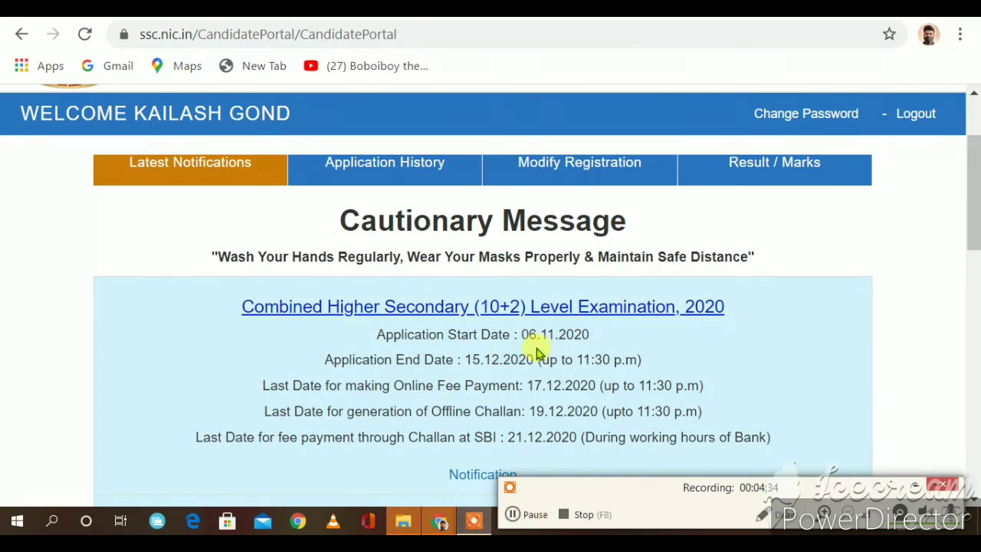
click(525, 514)
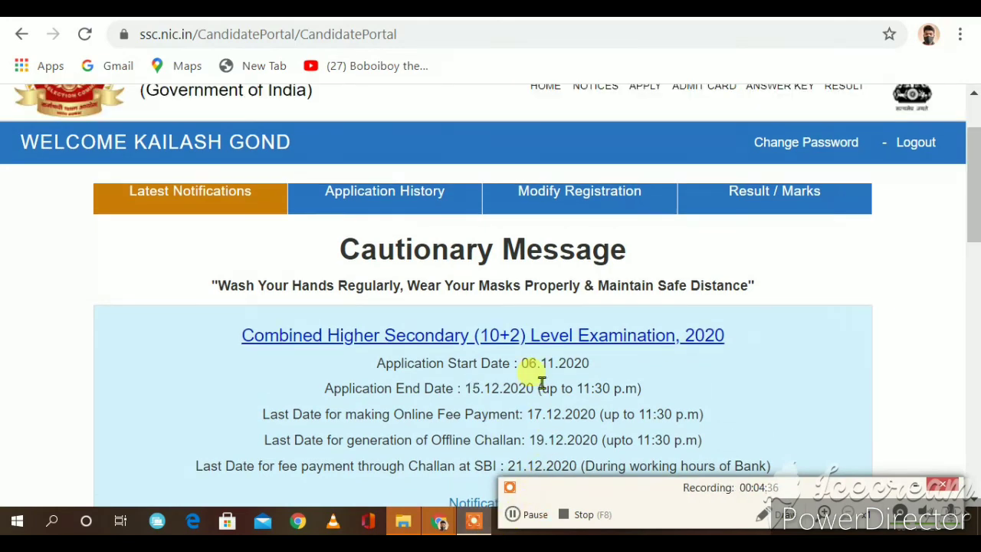
scroll(537, 376, down, 6)
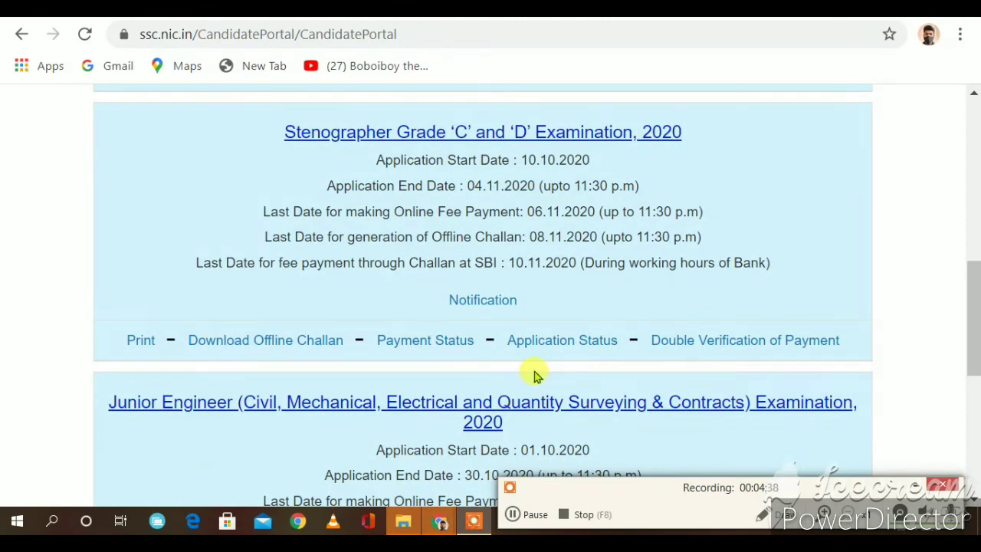